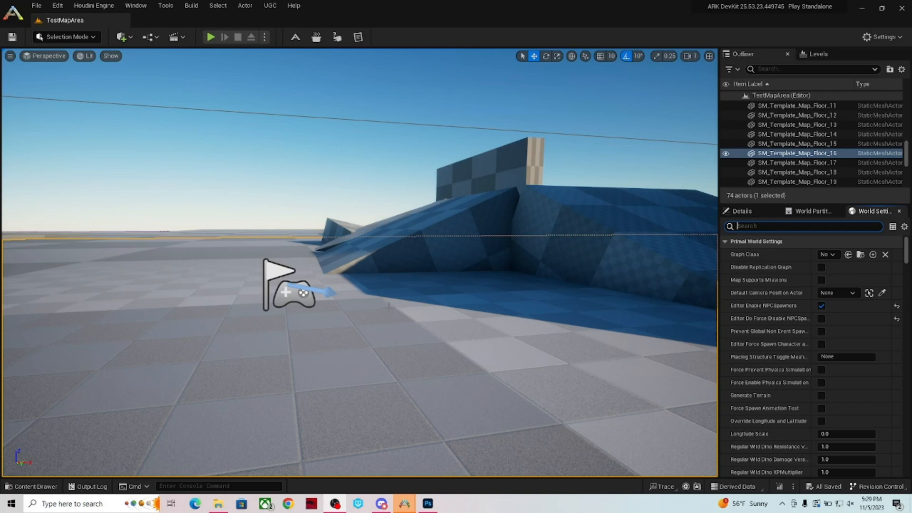
Enable the UltraMegaStorage mod among the project's available mods
click(268, 6)
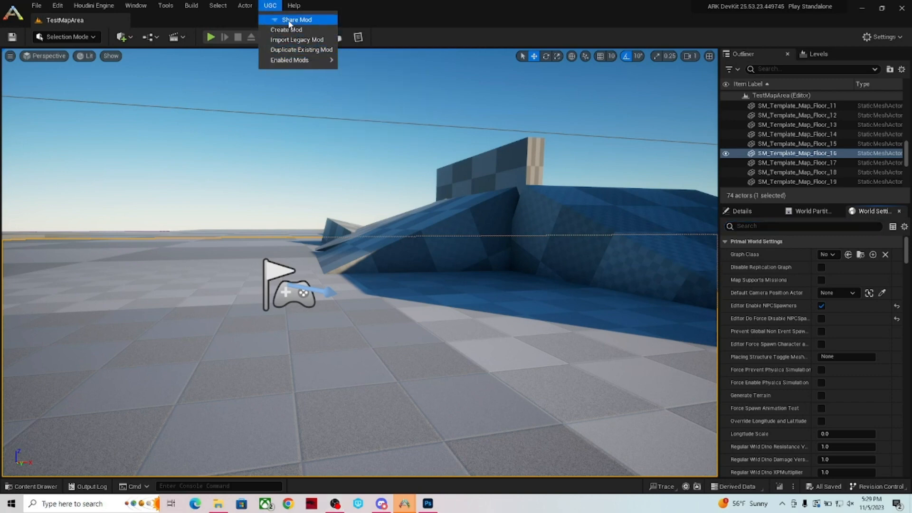
mouse_move(288, 60)
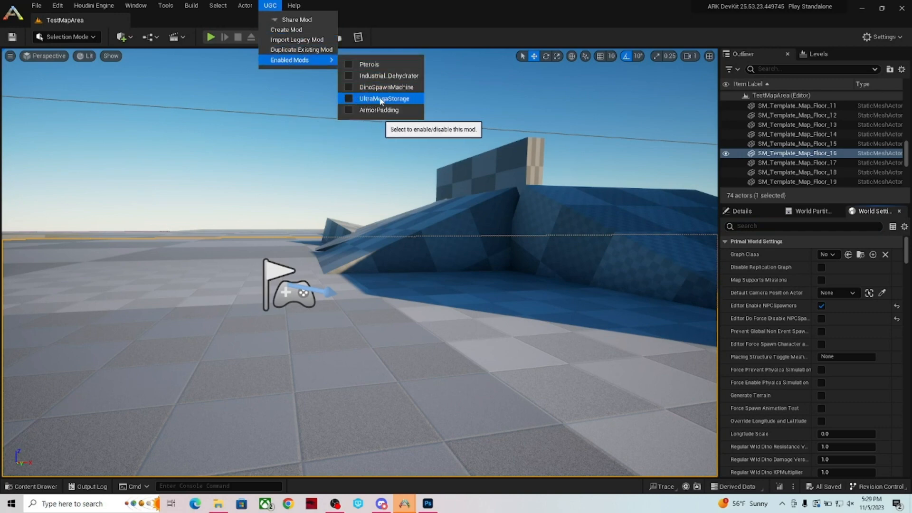
click(350, 99)
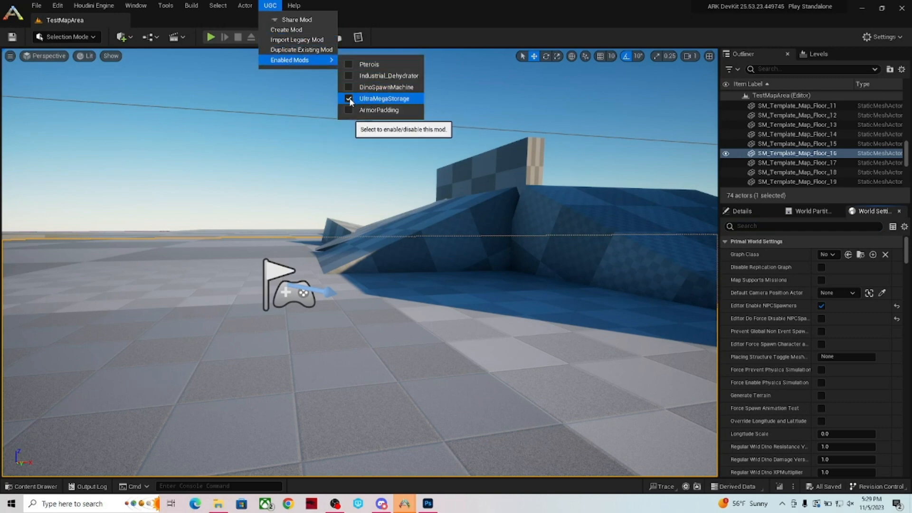
click(414, 328)
Open the TestMapArea_NSM level from UltraMegaStorage Content and filter its world settings by "game"
key(ctrl+space)
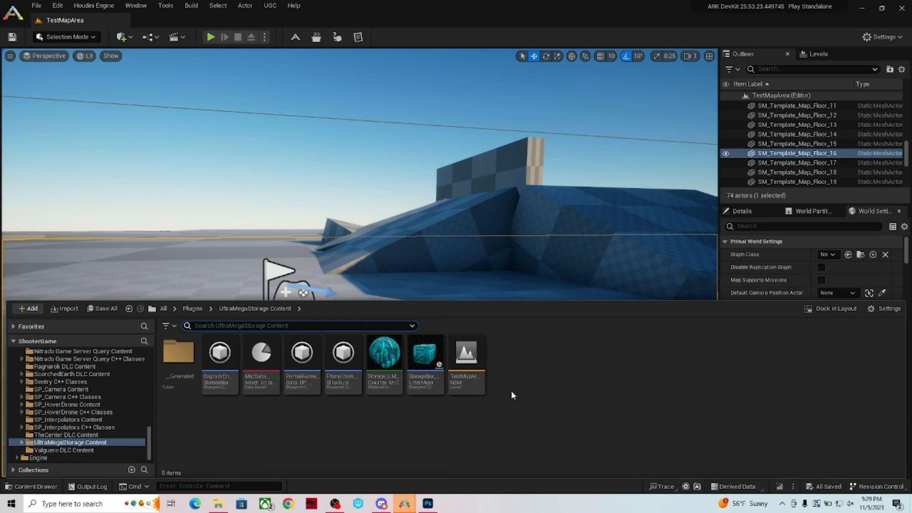
key(ctrl+space)
key(ctrl+space)
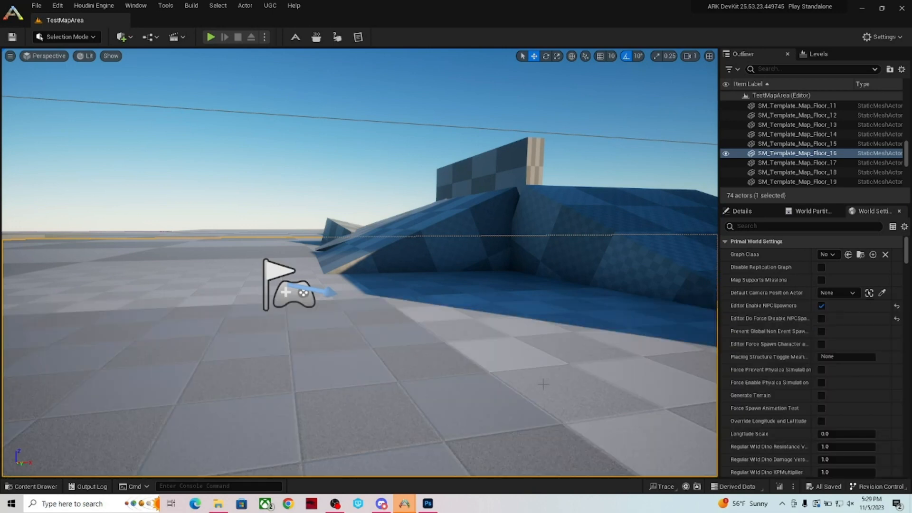
double_click(466, 361)
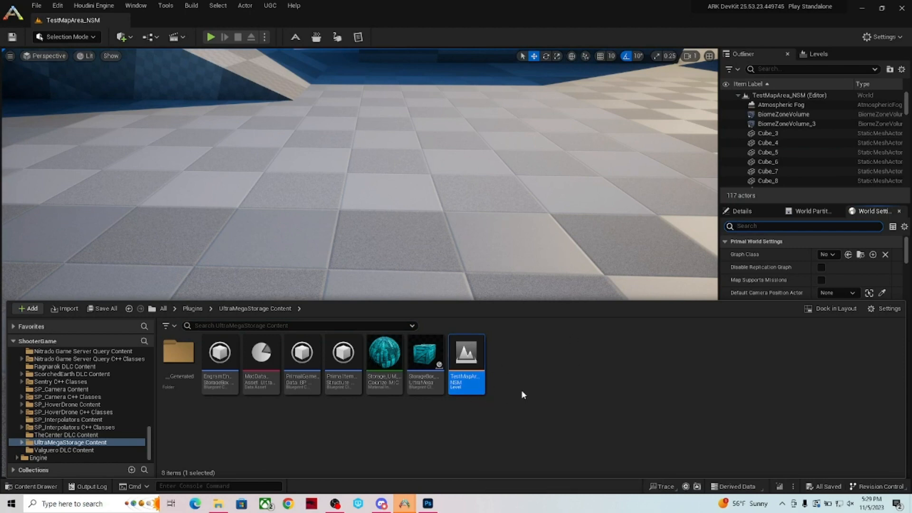
key(ctrl+space)
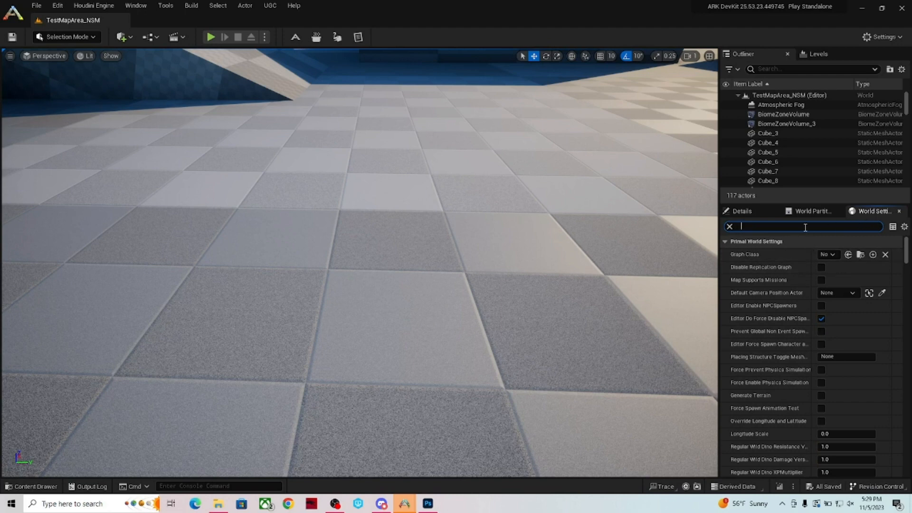
text(game)
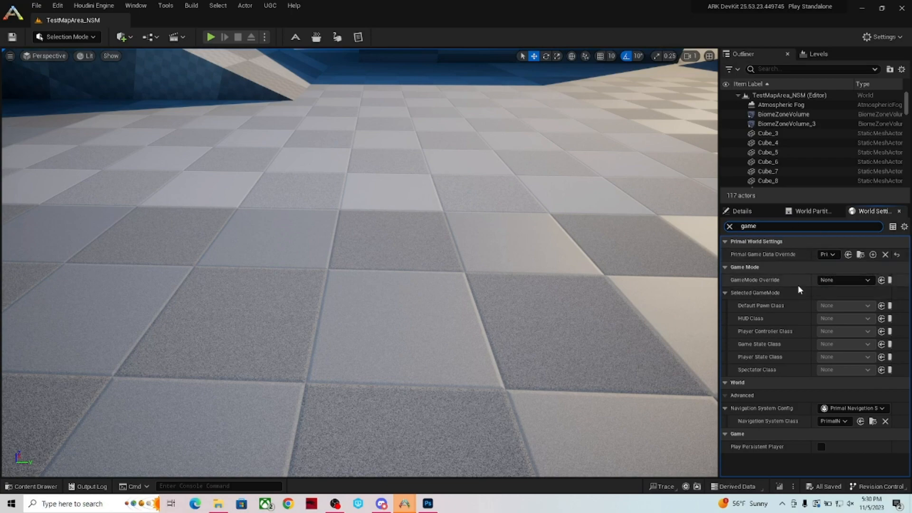
Start playing the level in the editor and run the console command "cheat gmbuff"
right_drag(428, 266, 335, 213)
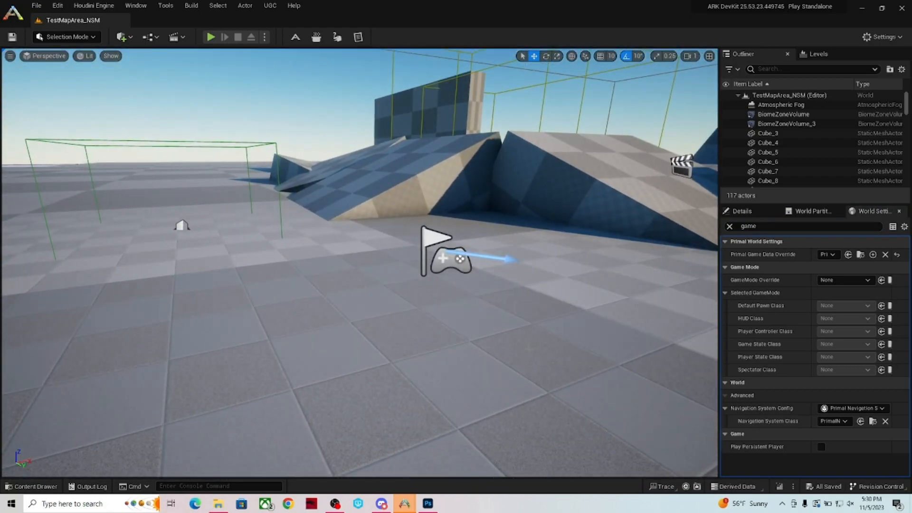
click(211, 37)
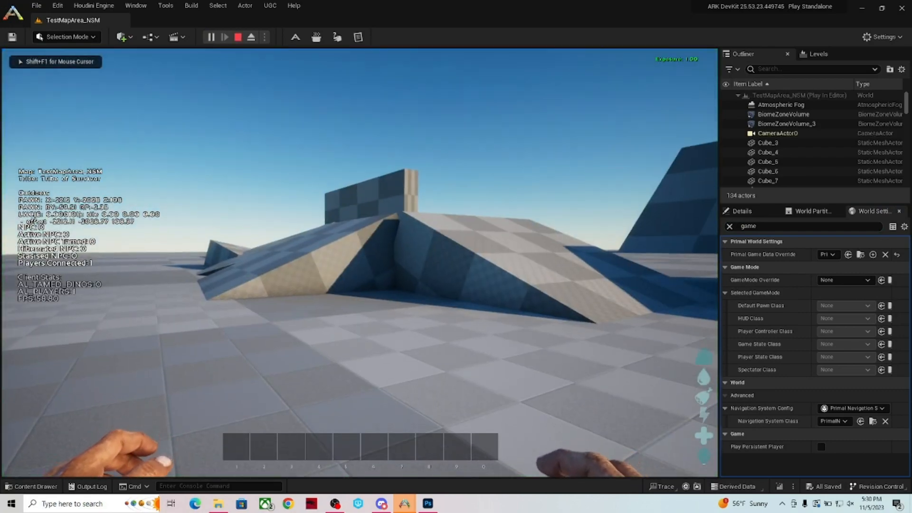
key(shift+F1)
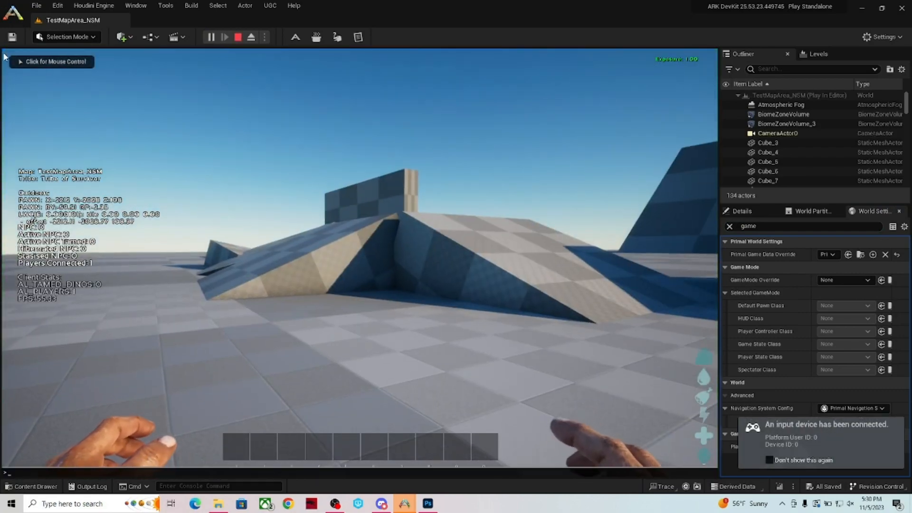
text(cheat g)
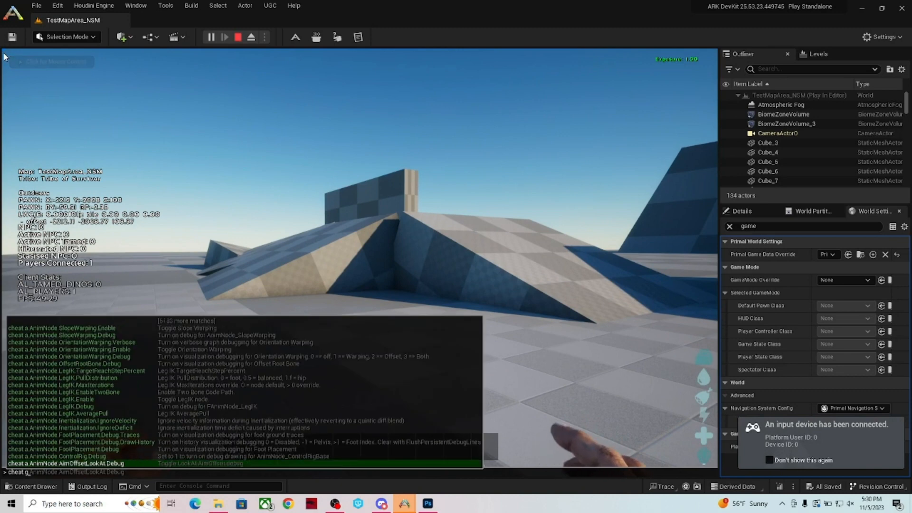
text(mbuff)
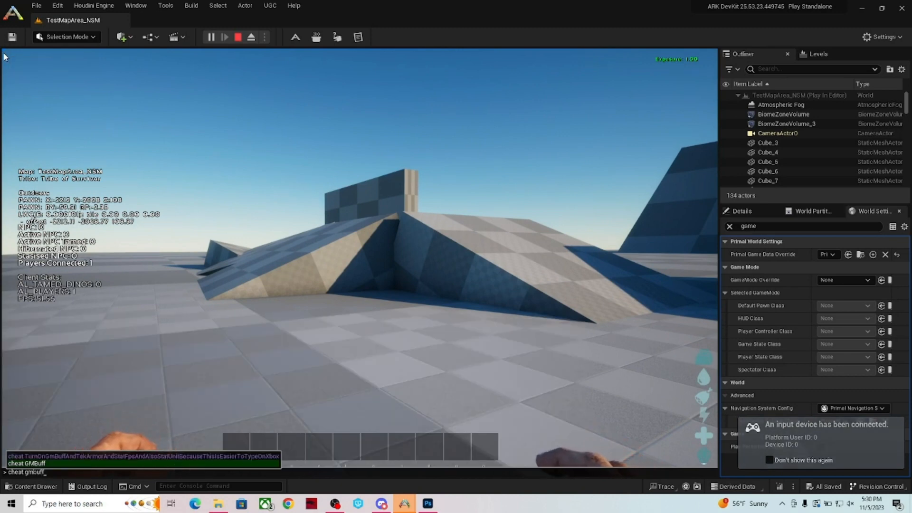
key(Return)
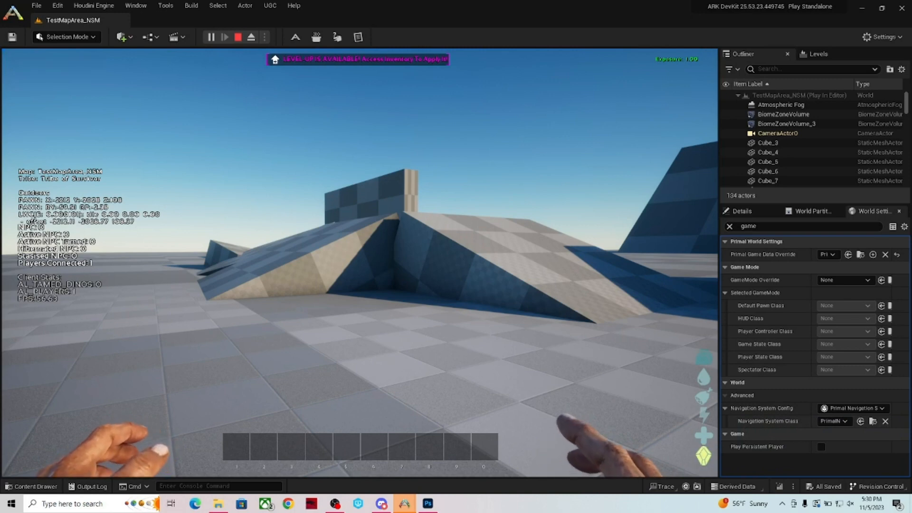
Spend the character's level-up points on Melee Damage until it reaches 210%, then close the inventory
key(i)
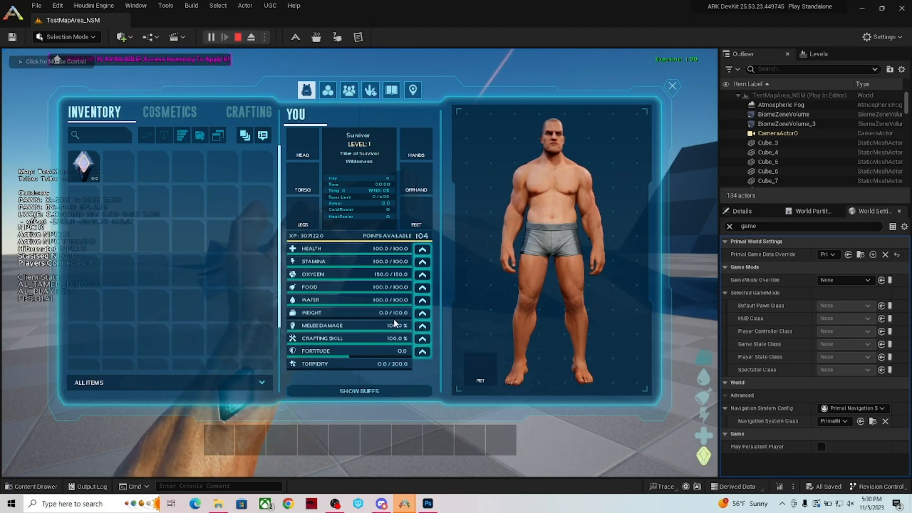
click(422, 331)
click(422, 331)
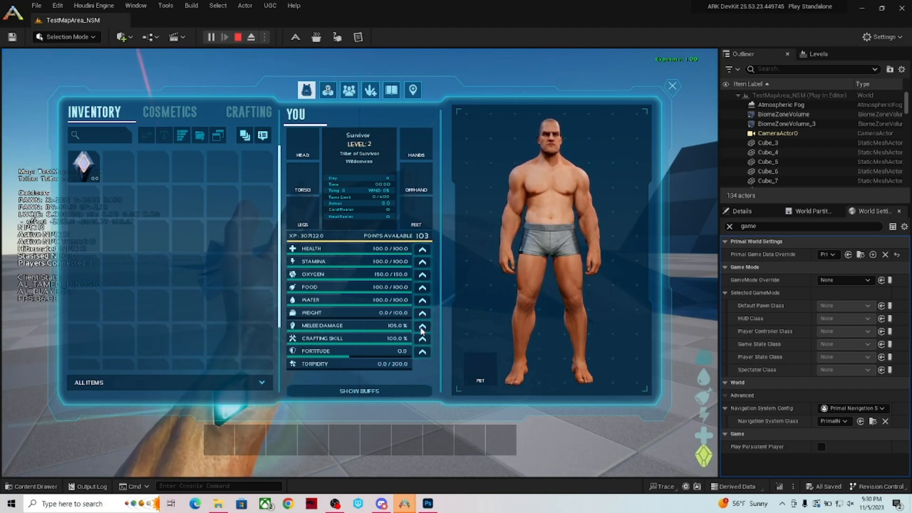
click(422, 331)
click(422, 331)
click(422, 331)
click(422, 331)
click(422, 331)
click(422, 331)
click(422, 331)
click(422, 331)
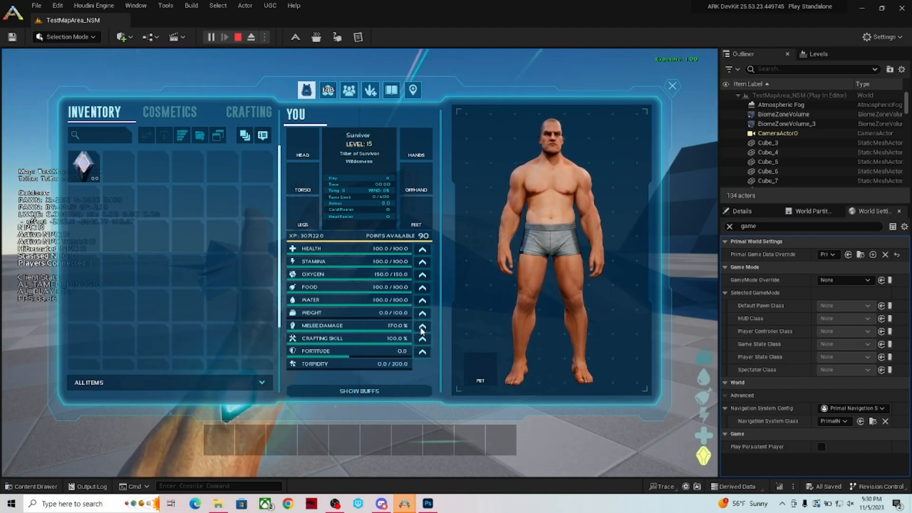
click(422, 331)
click(422, 331)
click(422, 331)
click(422, 331)
click(422, 331)
click(422, 331)
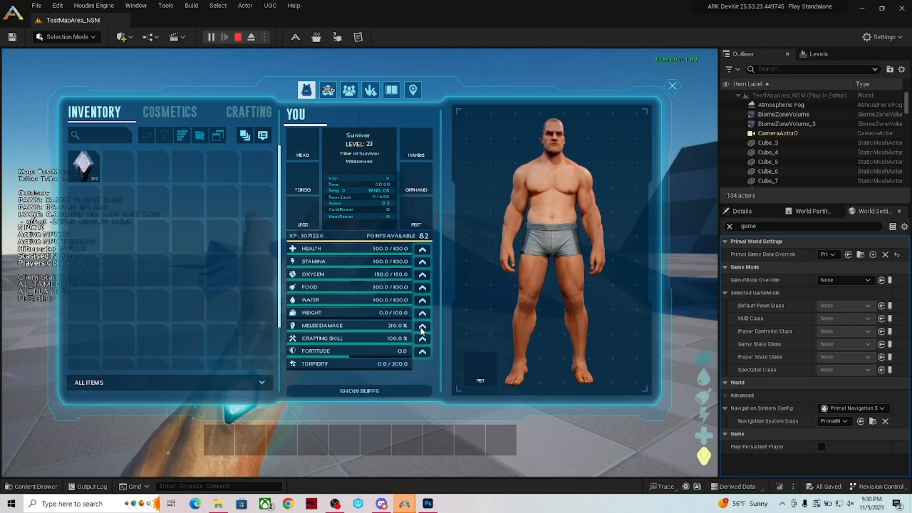
click(673, 90)
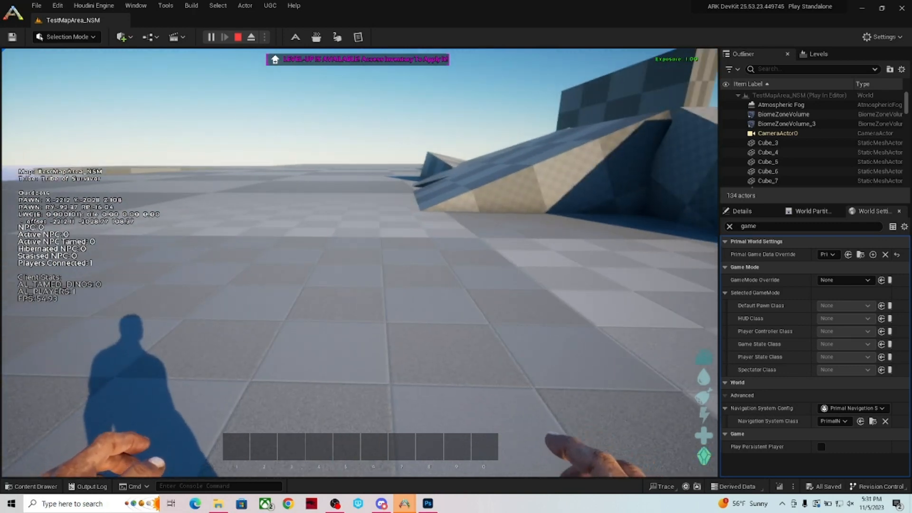
Search the engrams for "mega" and learn the Ultra Mega Storage Box engram
key(i)
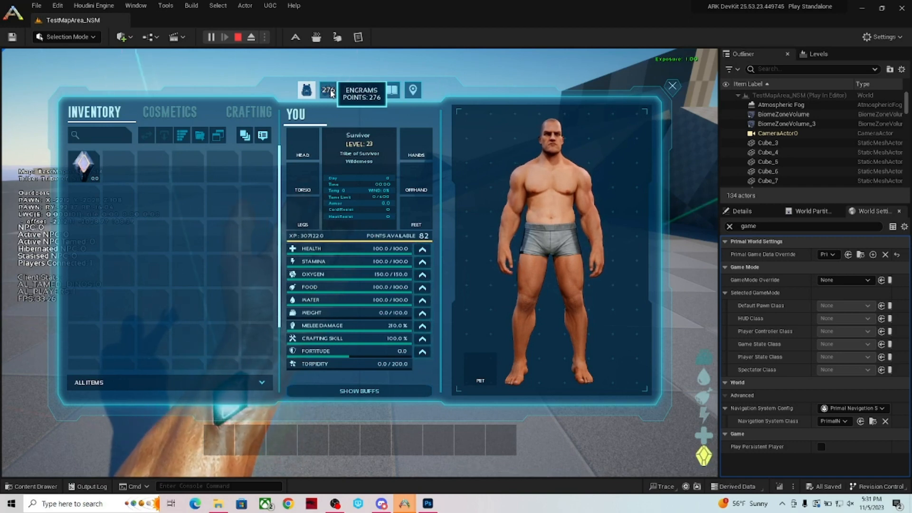
click(329, 91)
click(261, 113)
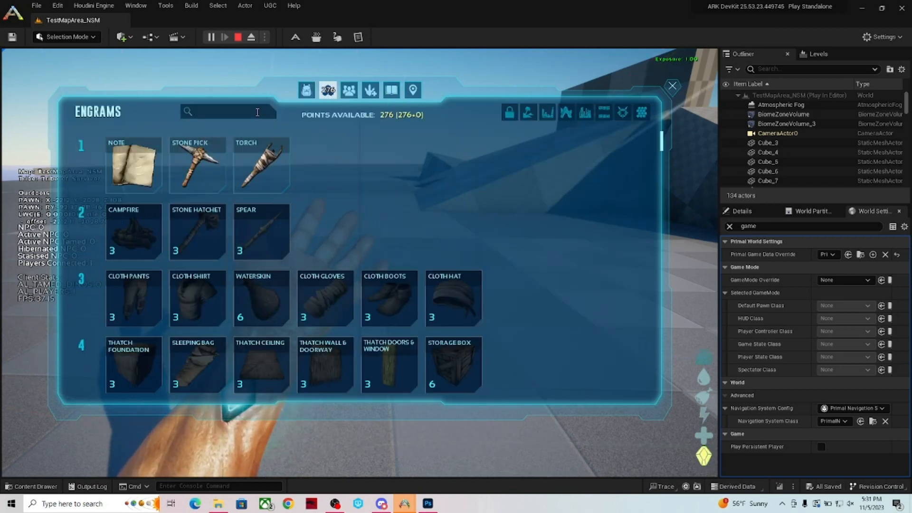
text(mega)
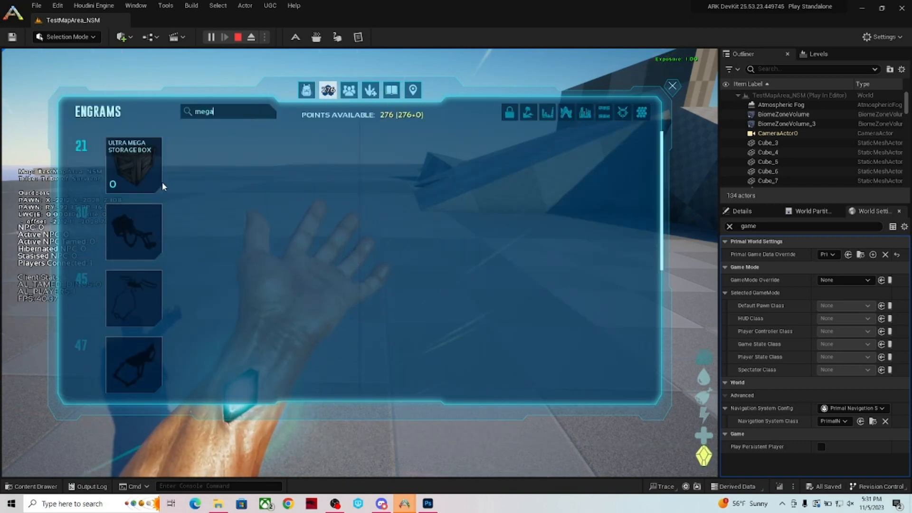
click(138, 177)
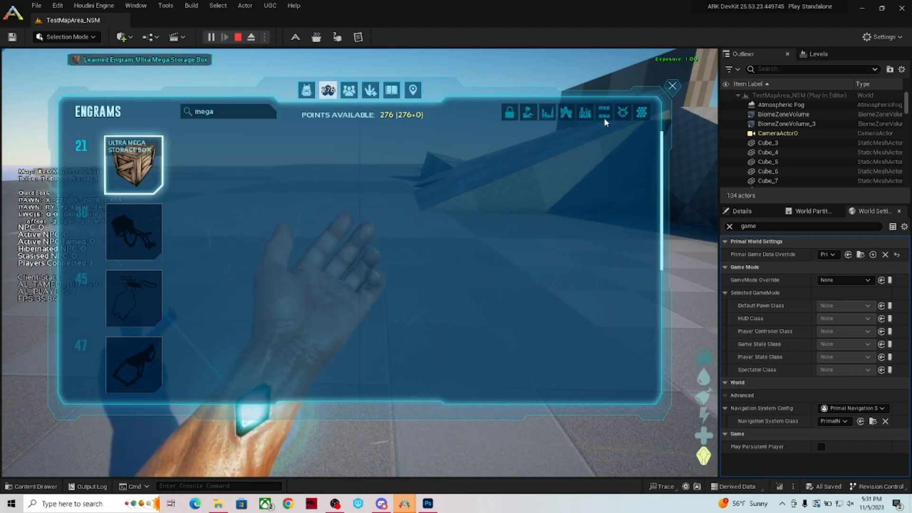
click(672, 86)
Spawn a Smithy from the MiscBuild items and a Metal Foundation from the MetalBuild items
key(y)
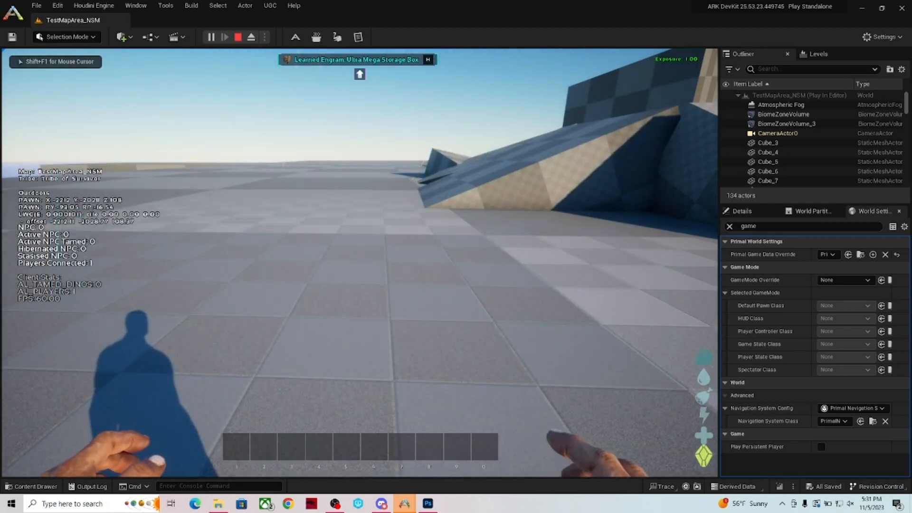
click(504, 307)
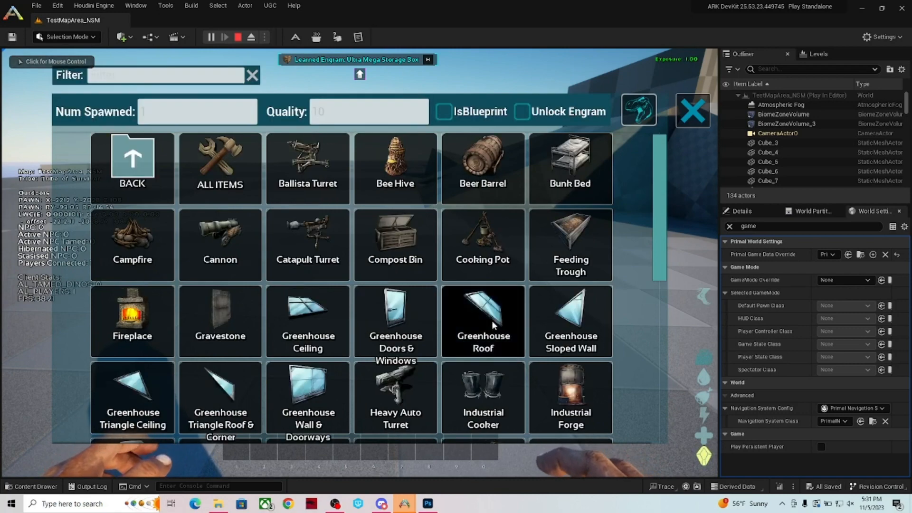
scroll(494, 316, down, 5)
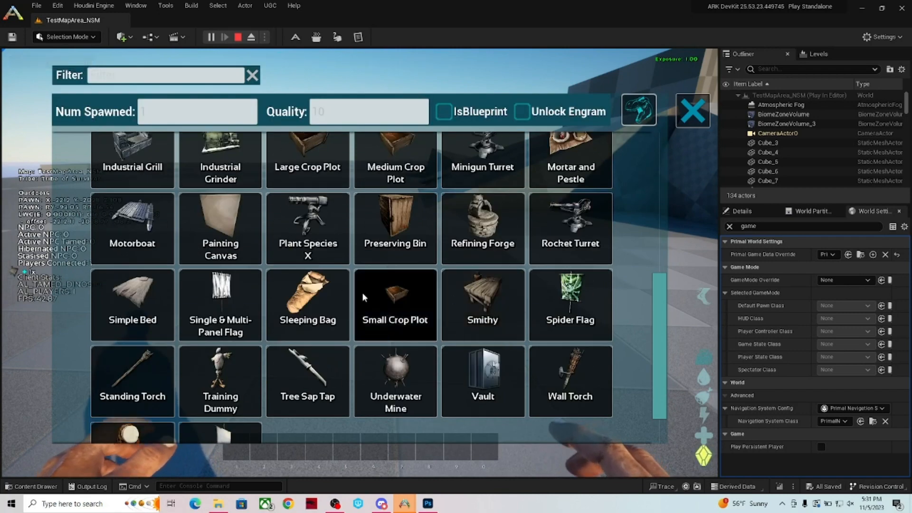
scroll(362, 300, up, 5)
click(142, 178)
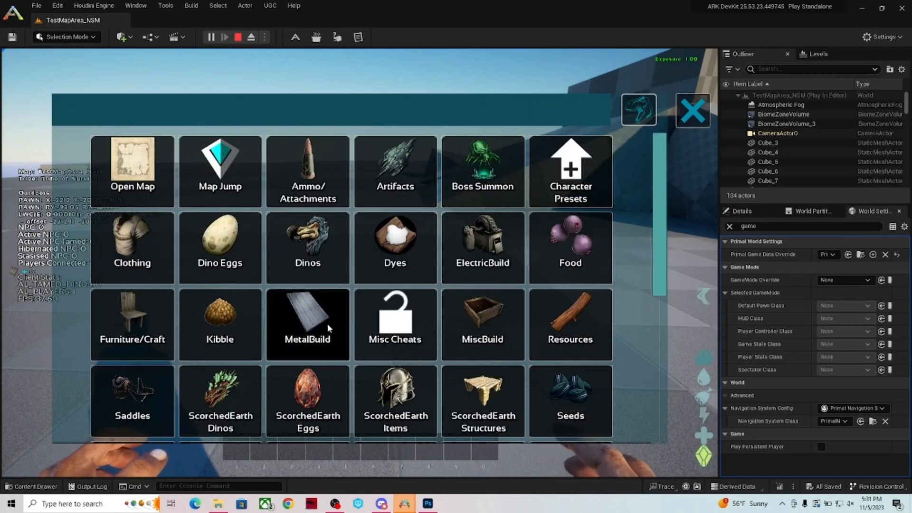
click(308, 324)
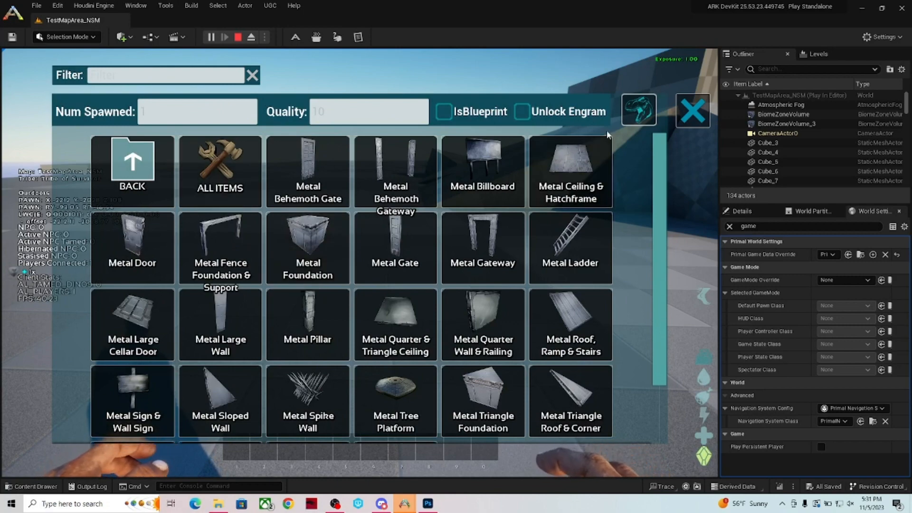
click(692, 110)
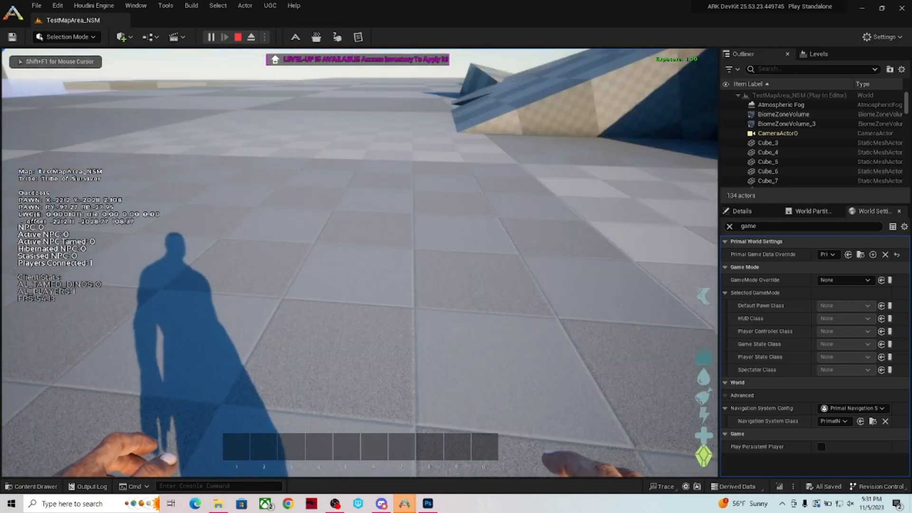
Place the Metal Foundation from the inventory on the ground in front of the character
key(i)
double_click(146, 159)
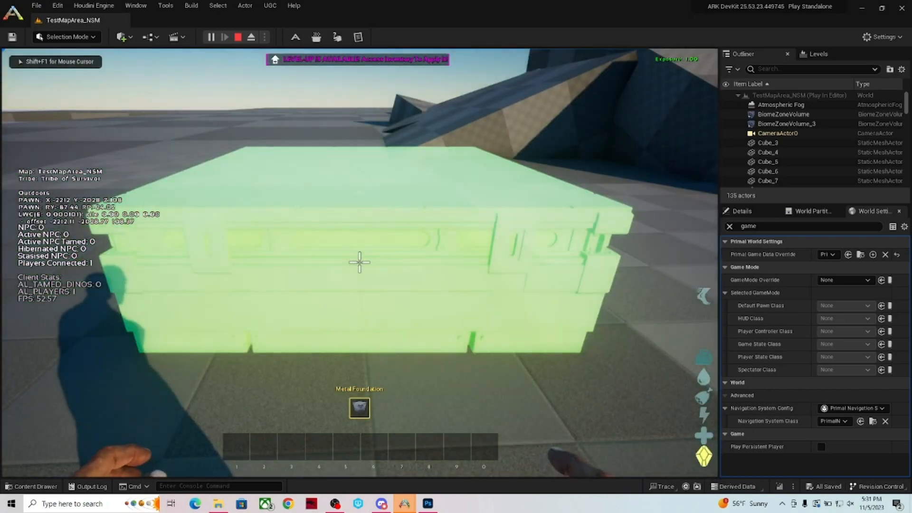
click(360, 263)
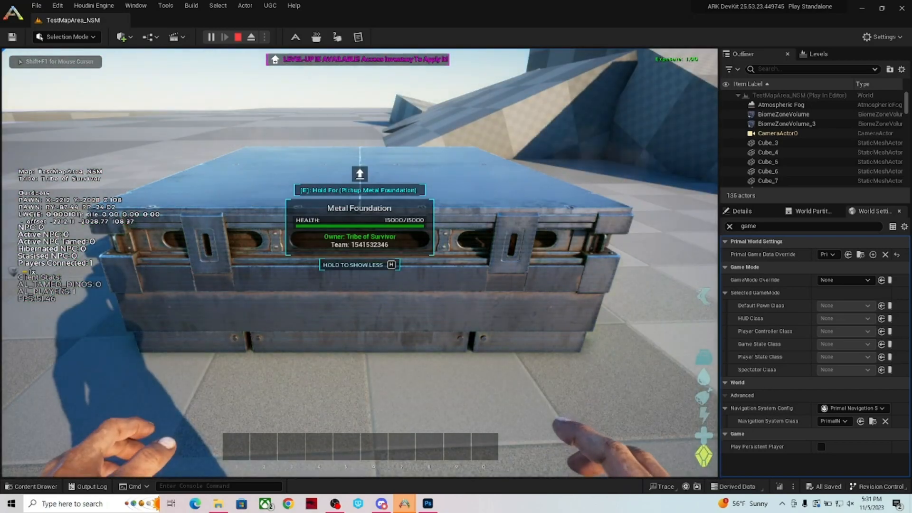
Place the Smithy from the inventory on top of the metal foundation
key(i)
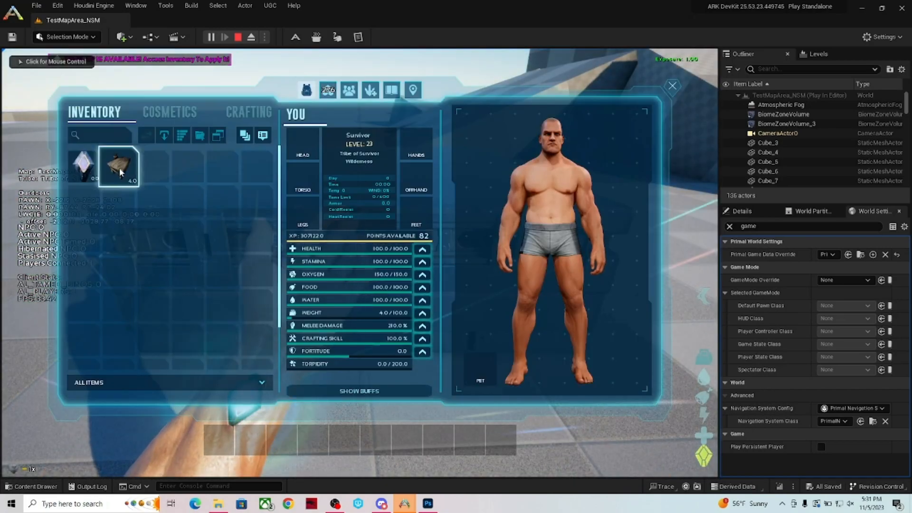
double_click(120, 172)
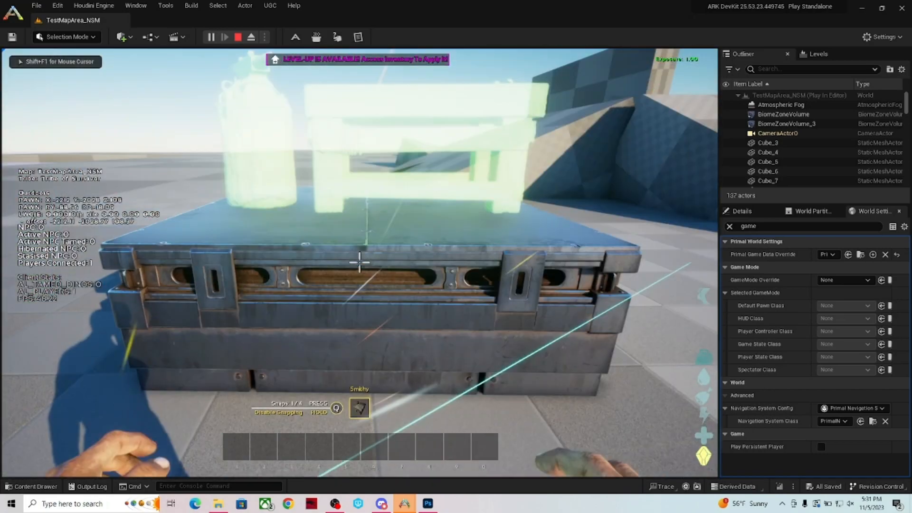
click(360, 262)
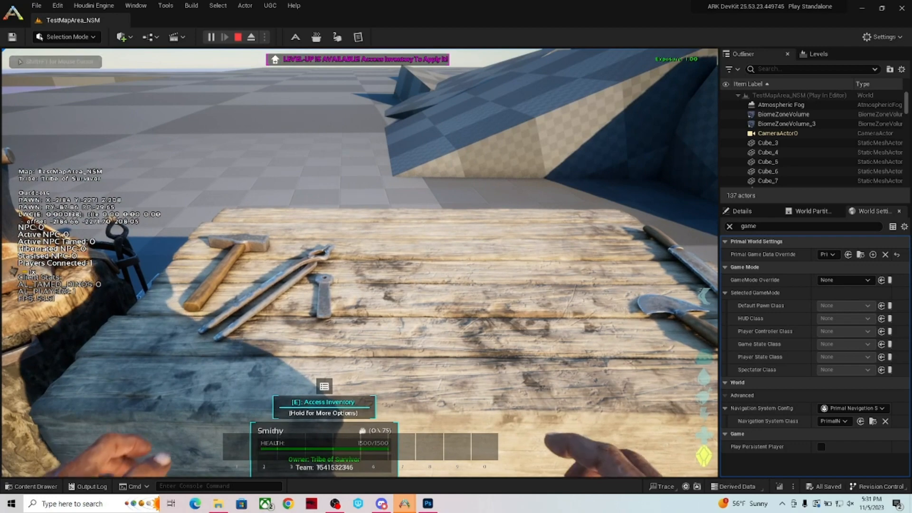
Run the console command "cheat giveresources" four times to stock the character's inventory with crafting resources
key(shift+F1)
key(grave)
text(c)
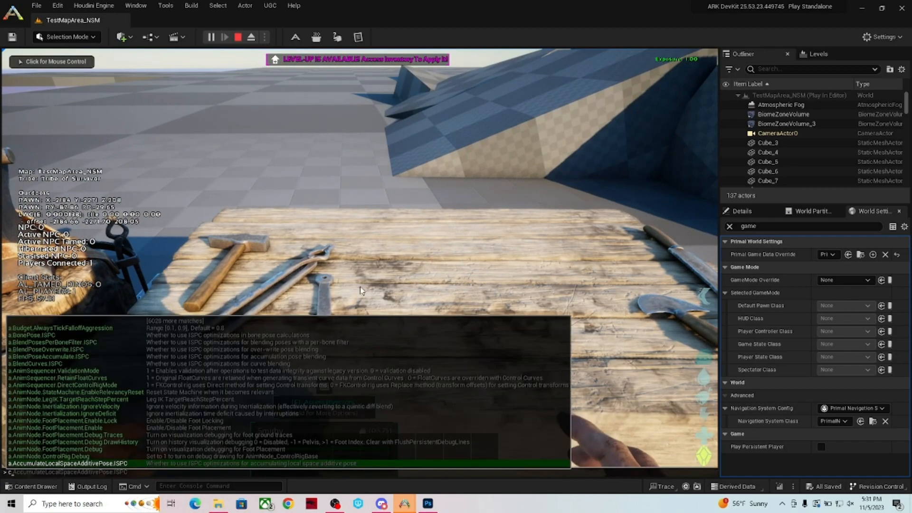
text(heat giveresources)
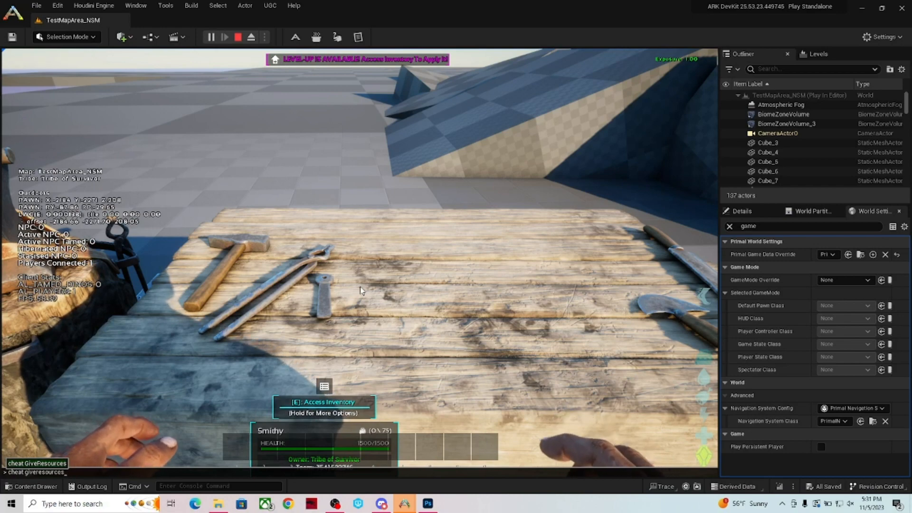
key(Return)
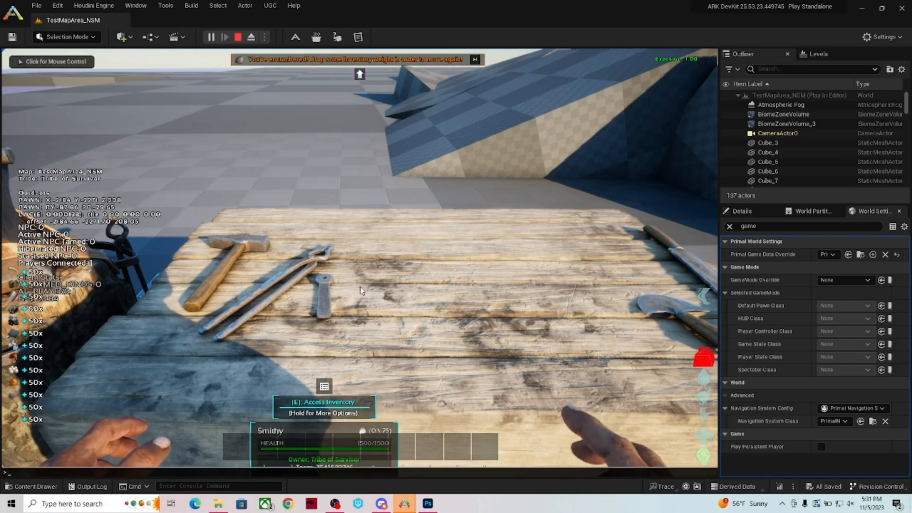
key(Tab)
key(Up)
key(Return)
key(Tab)
key(Up)
key(Return)
key(Tab)
key(Up)
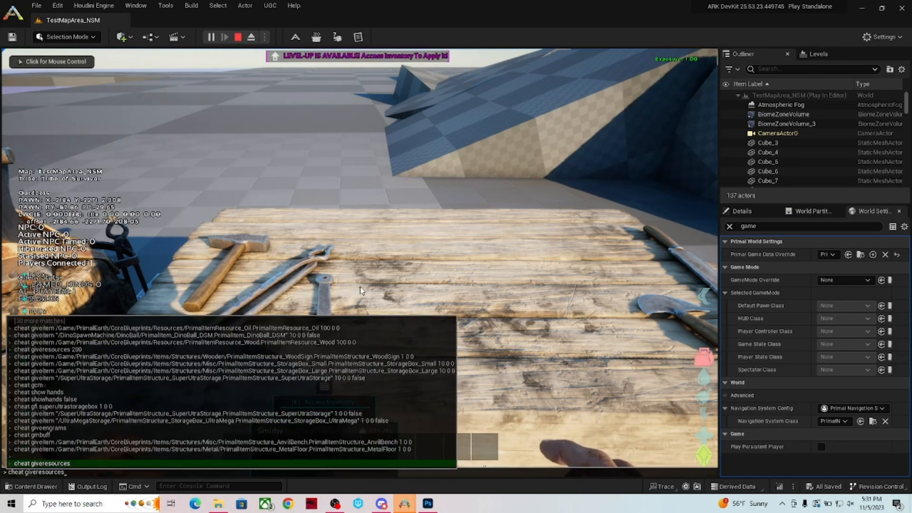
key(Return)
Access the Smithy's inventory and transfer all compatible items from the character into it
key(e)
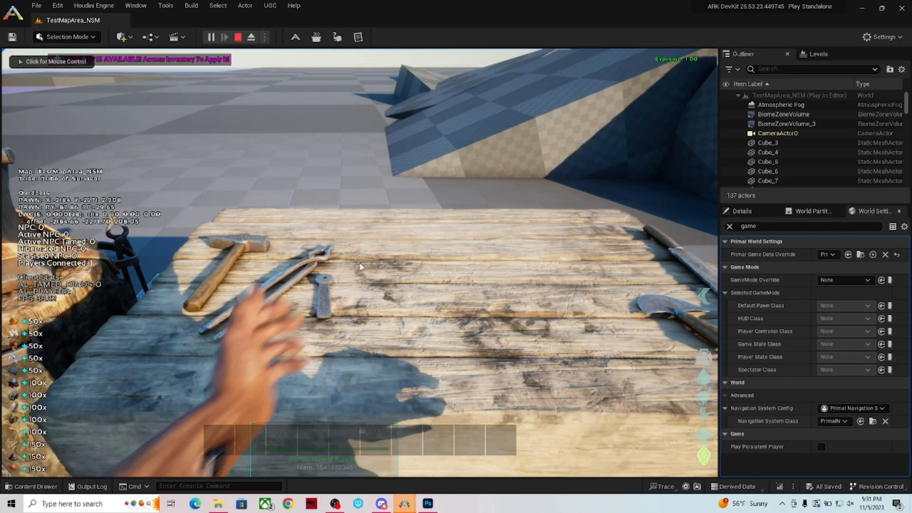
click(148, 139)
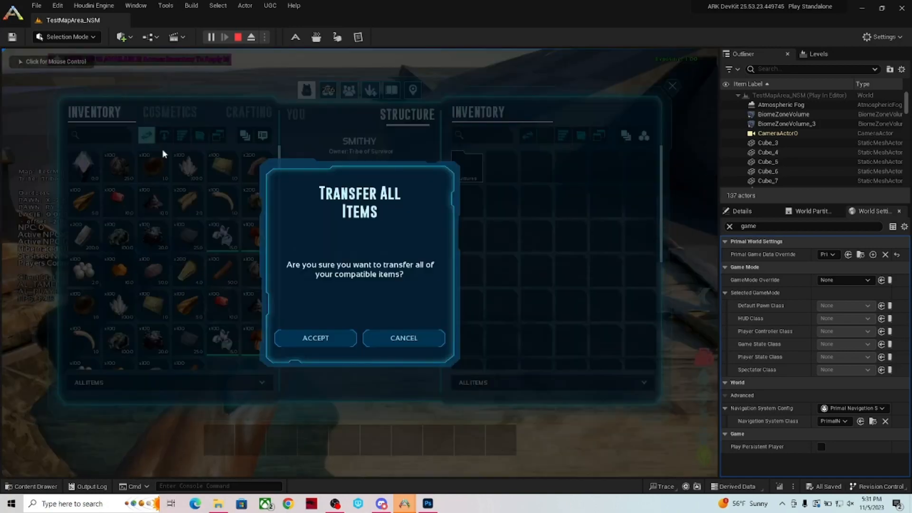
click(317, 340)
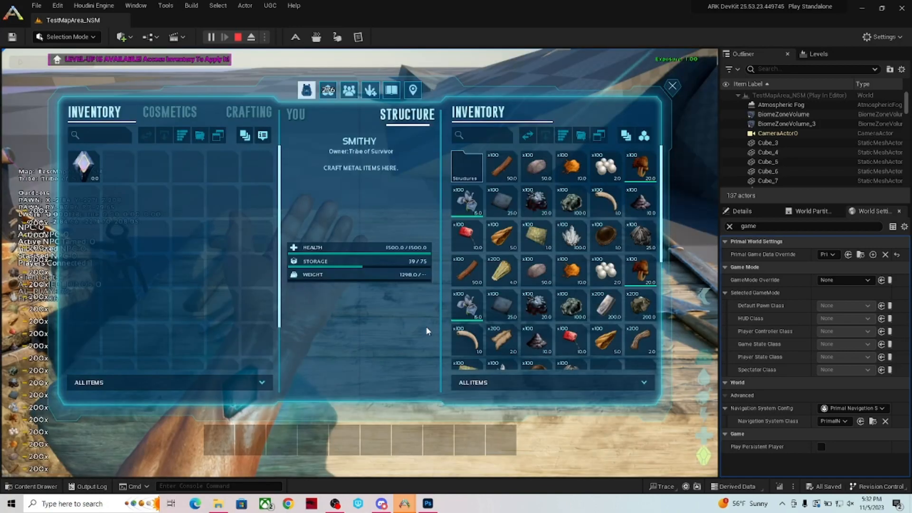
Craft an Ultra Mega Storage Box from the Smithy's Structures folder and move the finished box to the character's inventory
click(463, 168)
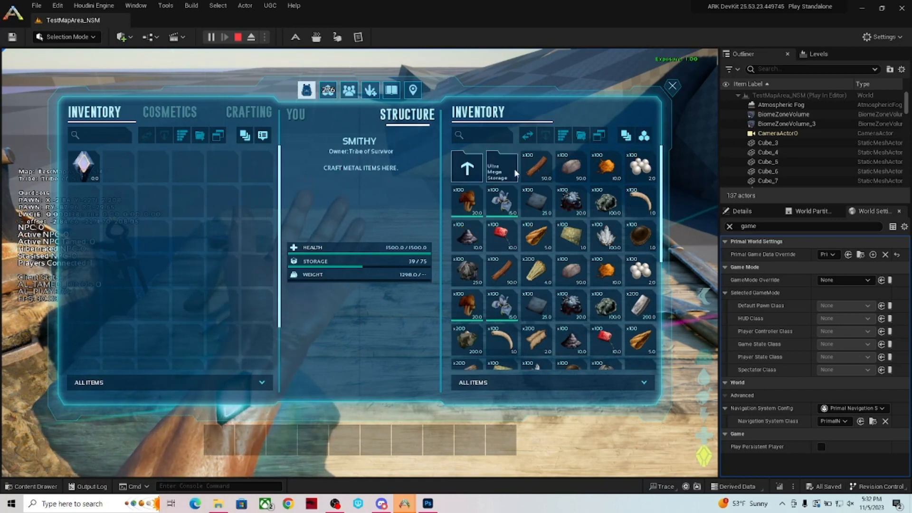
click(504, 176)
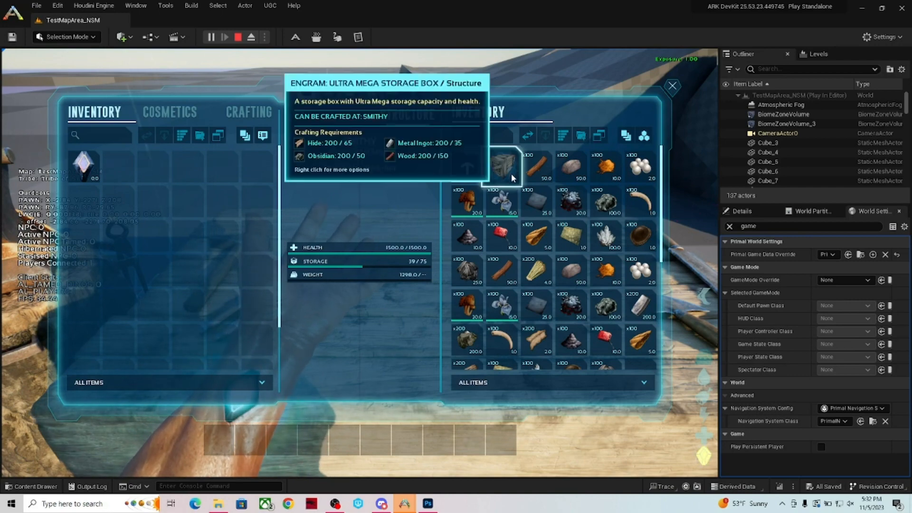
double_click(506, 179)
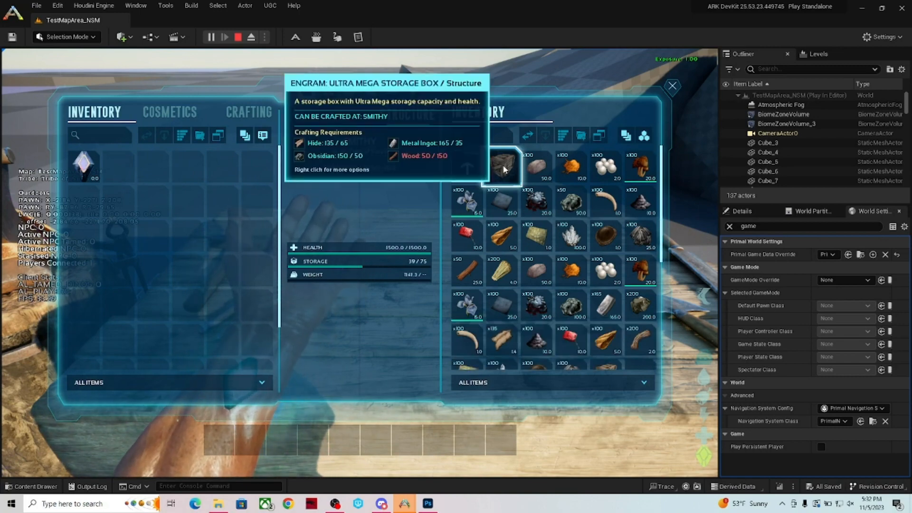
scroll(558, 238, down, 2)
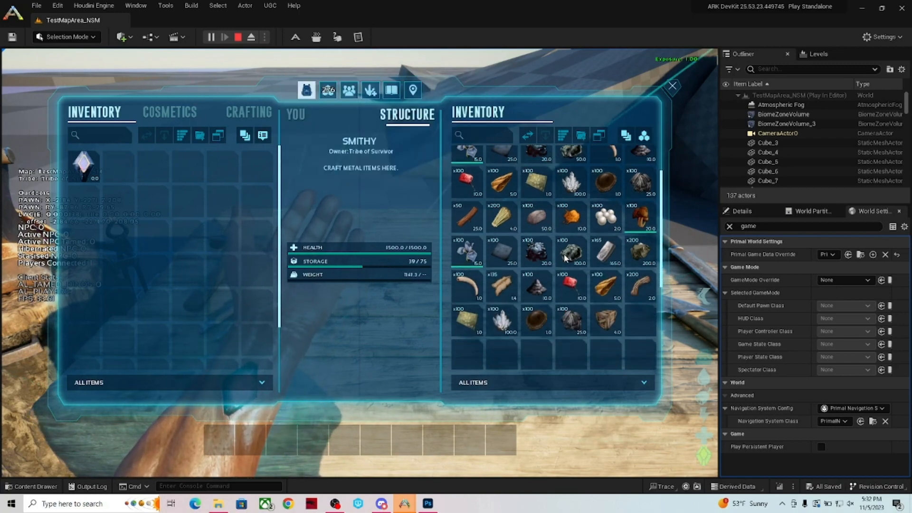
drag(609, 318, 117, 171)
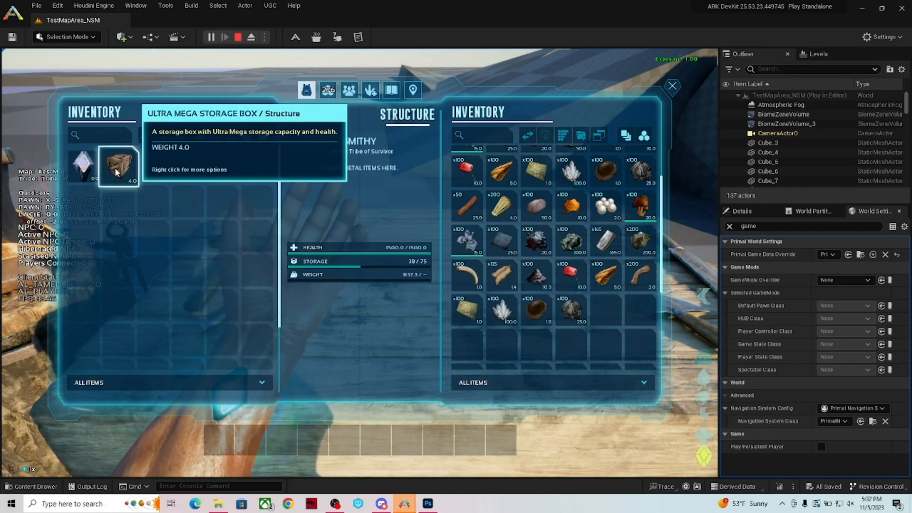
click(672, 87)
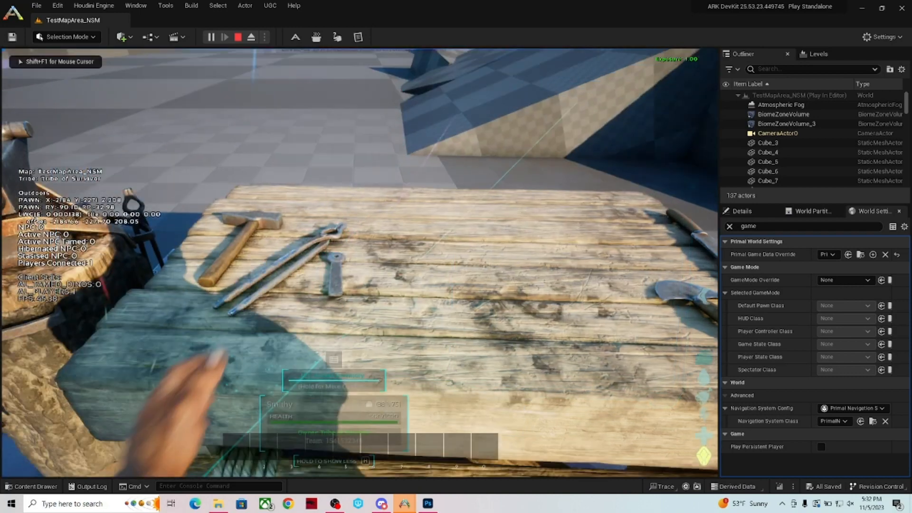
Rotate the Ultra Mega Storage Box from the inventory and place it on the ground beside the metal foundation
key(i)
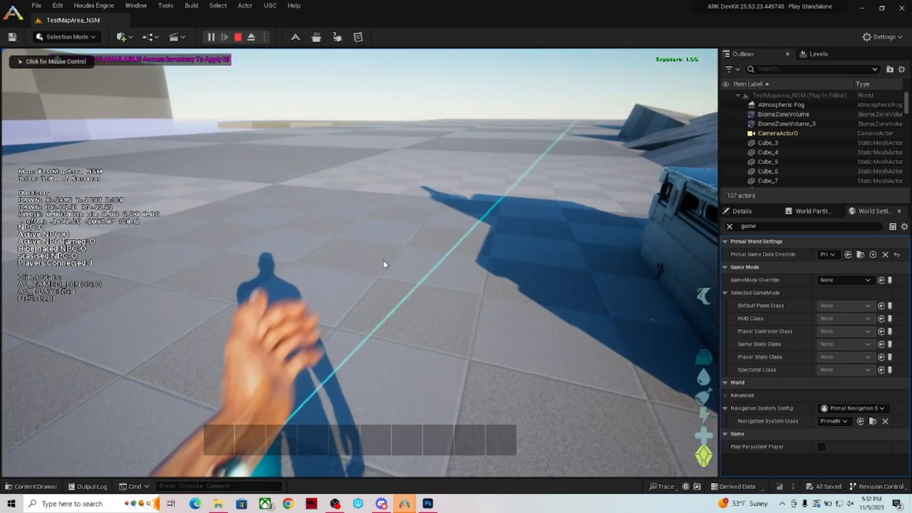
double_click(118, 172)
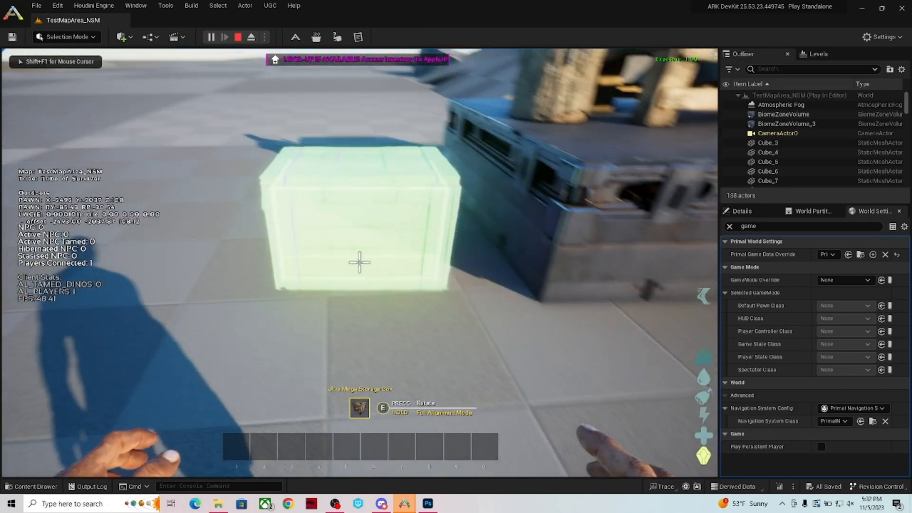
key(e)
click(360, 262)
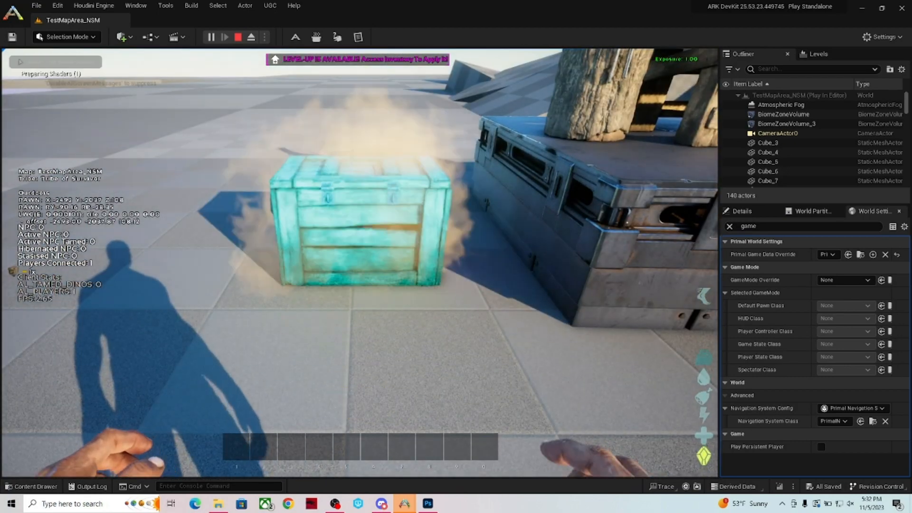
Walk around the placed Ultra Mega Storage Box to examine its colour, health and slot capacity from several sides
key(s)
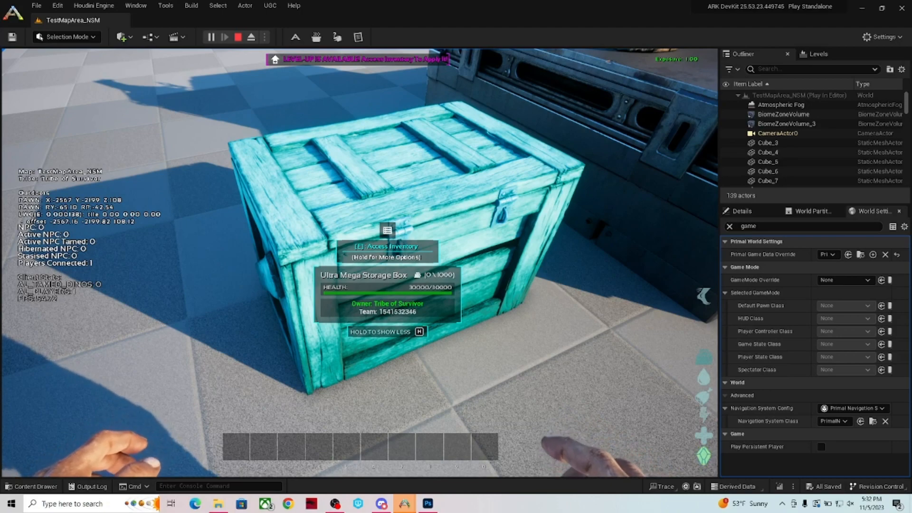
key(s)
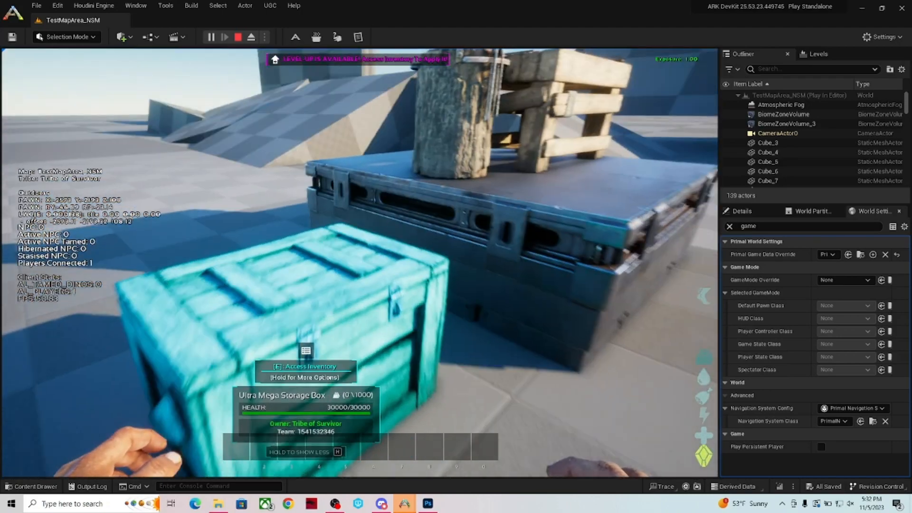
key(a)
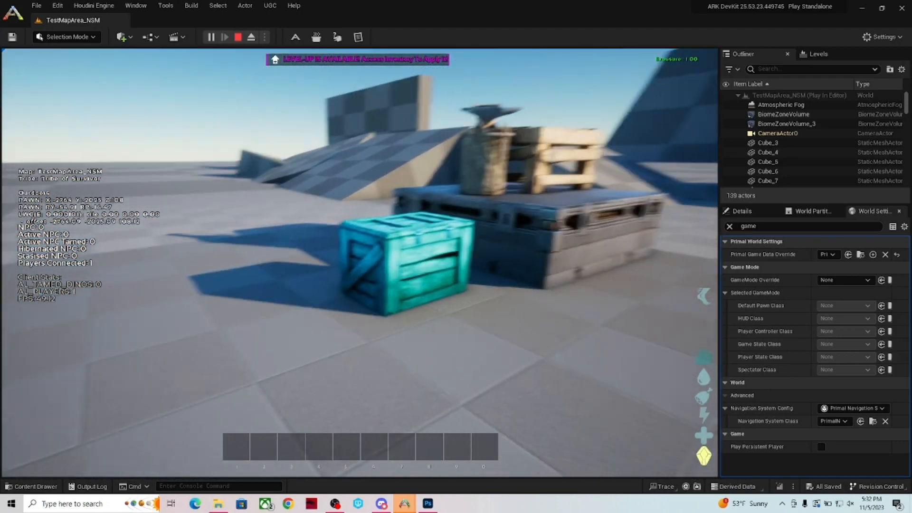
key(w)
key(s)
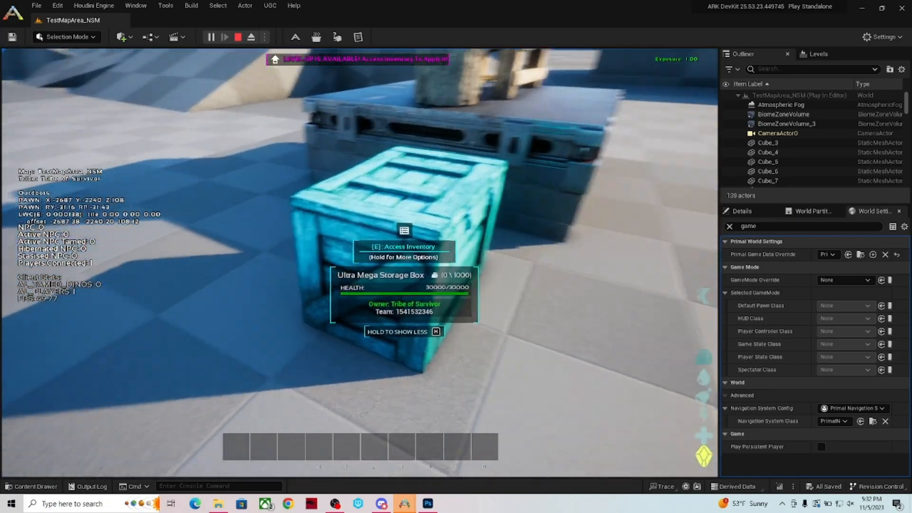
key(w)
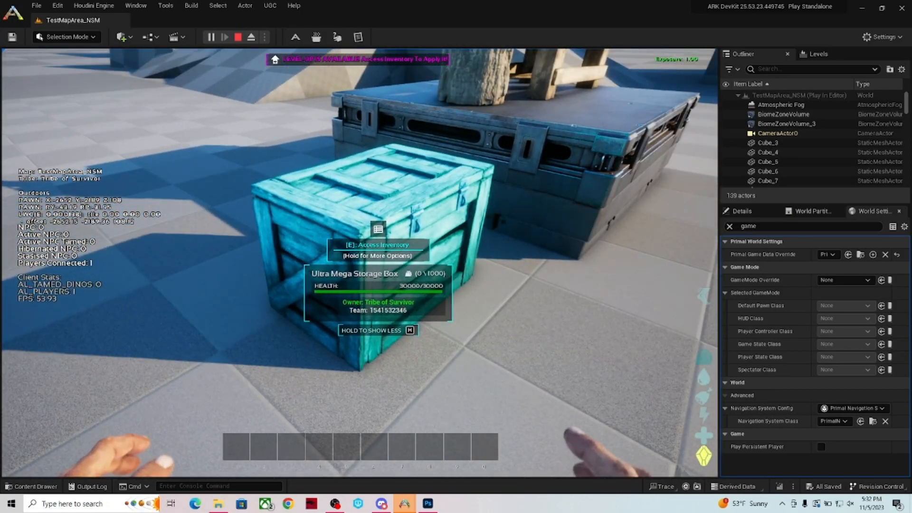
key(d)
key(s)
key(a)
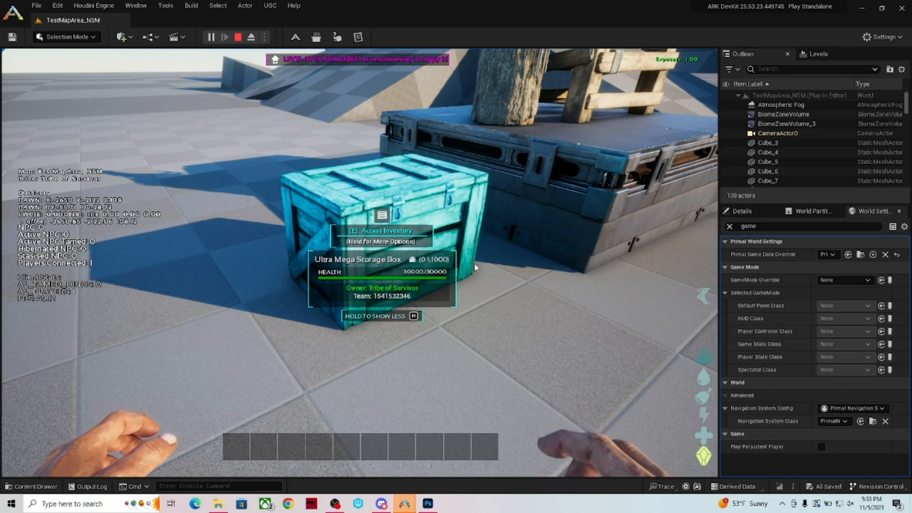
Stop the play session and search the project's main Content folder for "smallstorage"
key(Escape)
key(ctrl+space)
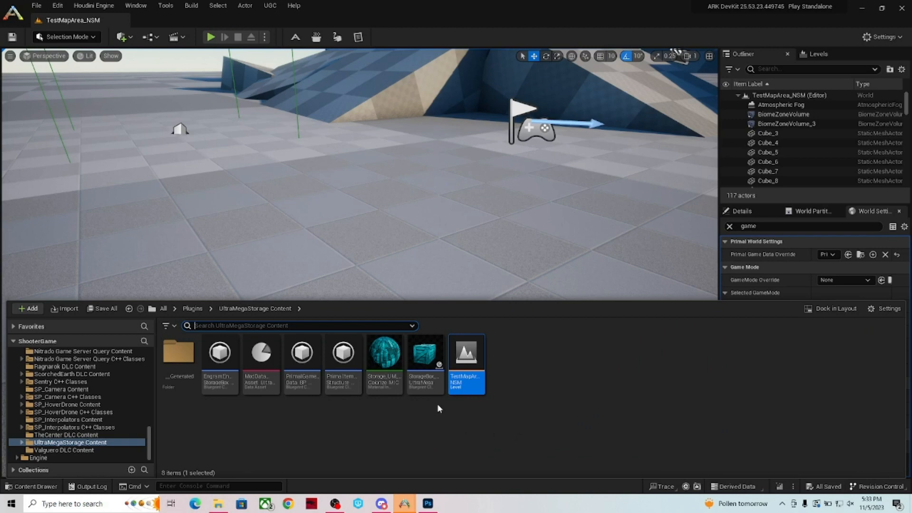
drag(148, 442, 146, 359)
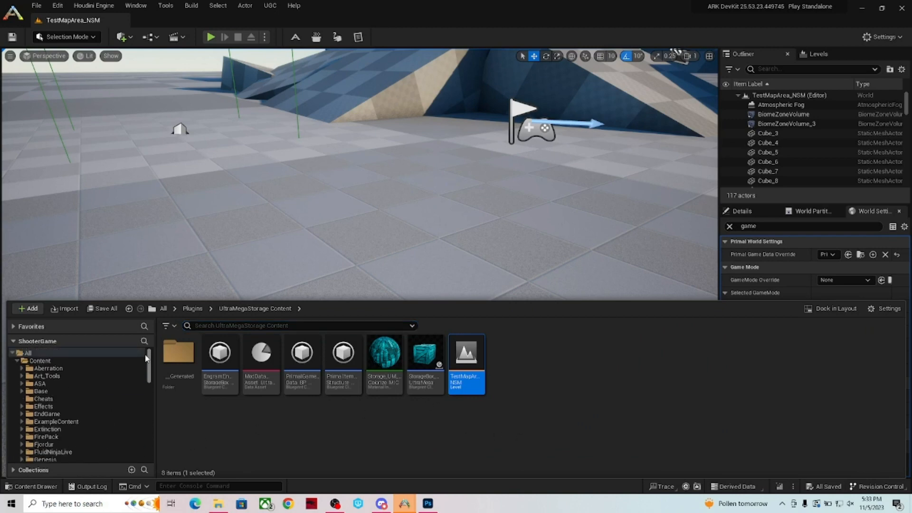
click(85, 361)
click(318, 326)
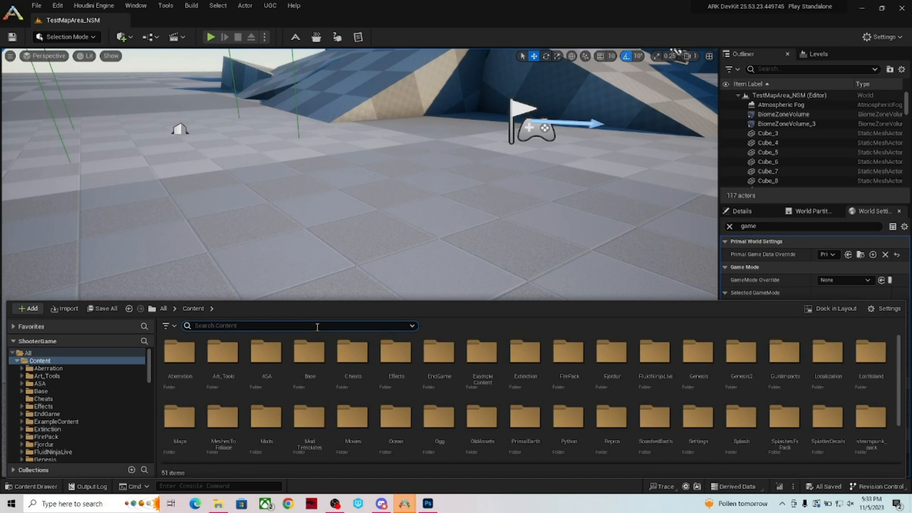
text(small)
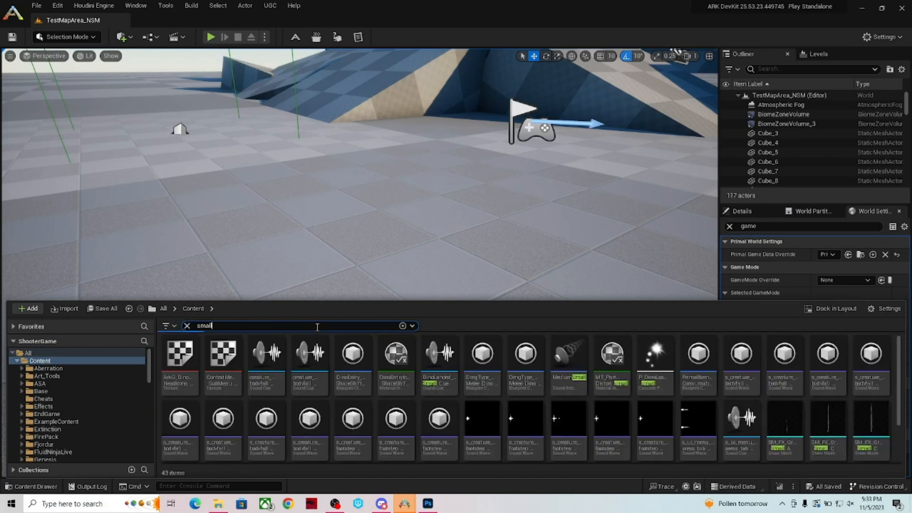
text(_sto)
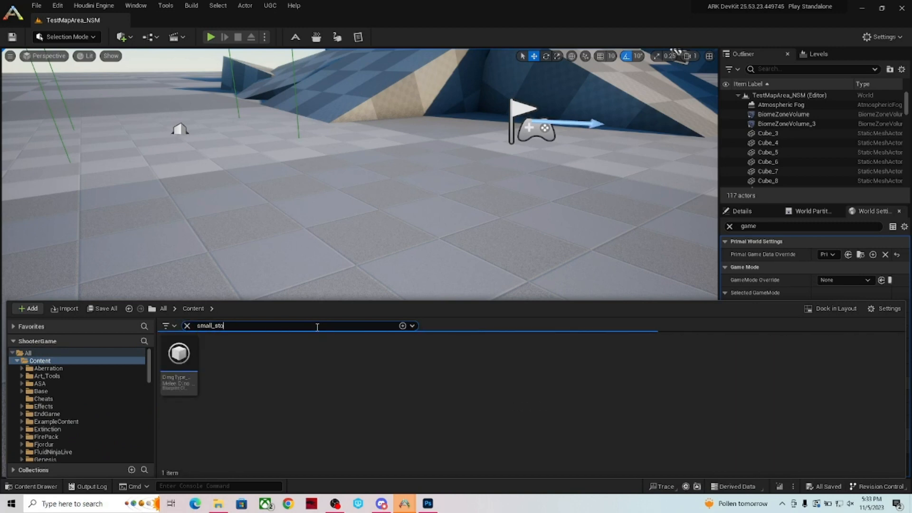
text(rage)
key(BackSpace)
key(BackSpace)
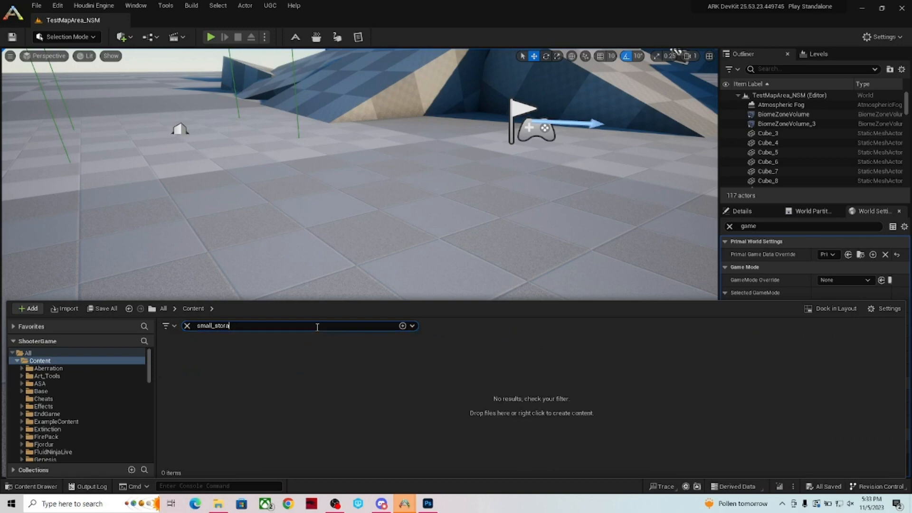
text(storage)
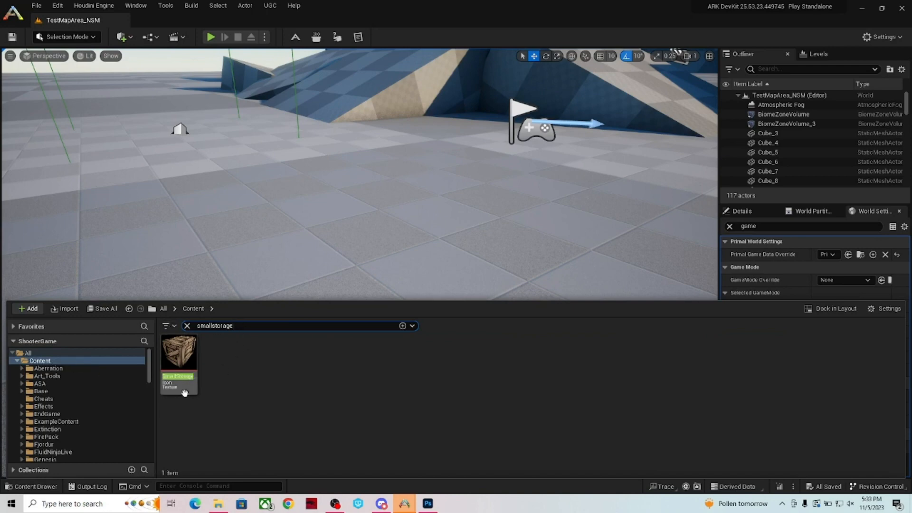
drag(148, 372, 149, 425)
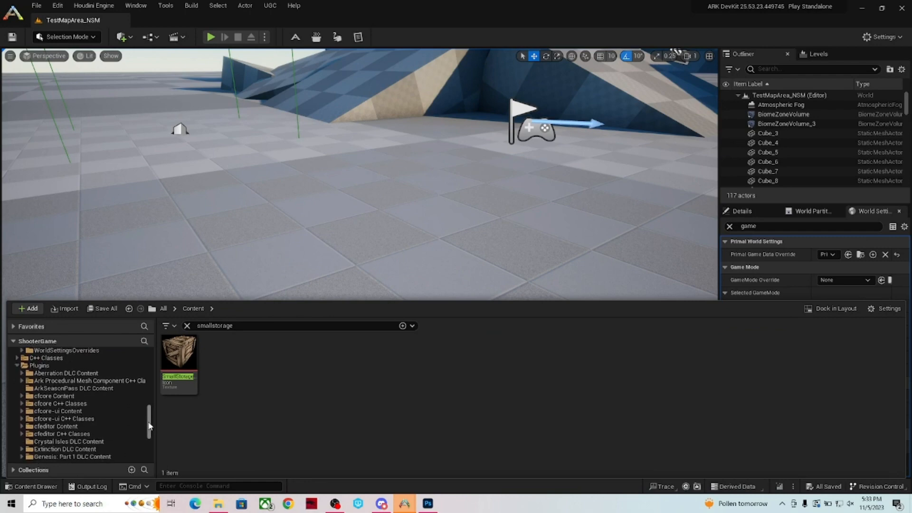
Export the SmallStorage_Icon texture as PNG under the name Small_UM_Storage_Icon into the SuperUltraSorage folder in Documents/ASA
right_click(178, 383)
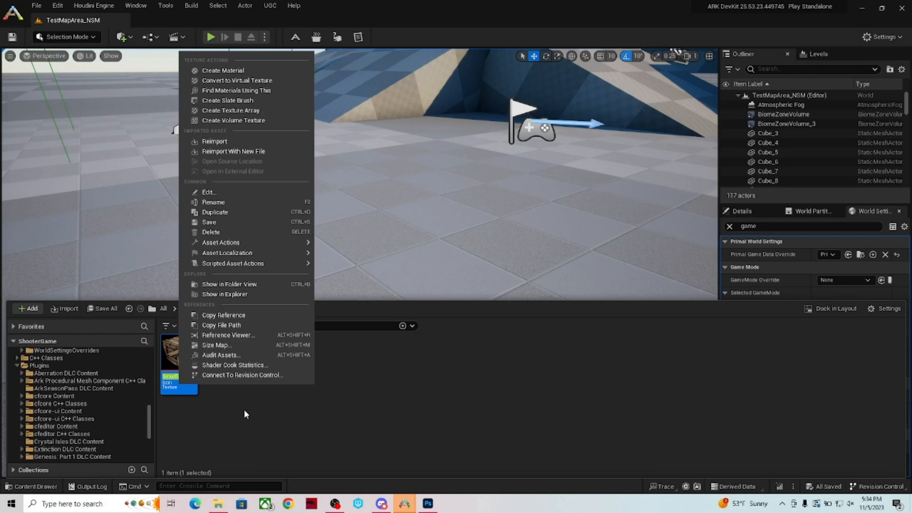
mouse_move(271, 242)
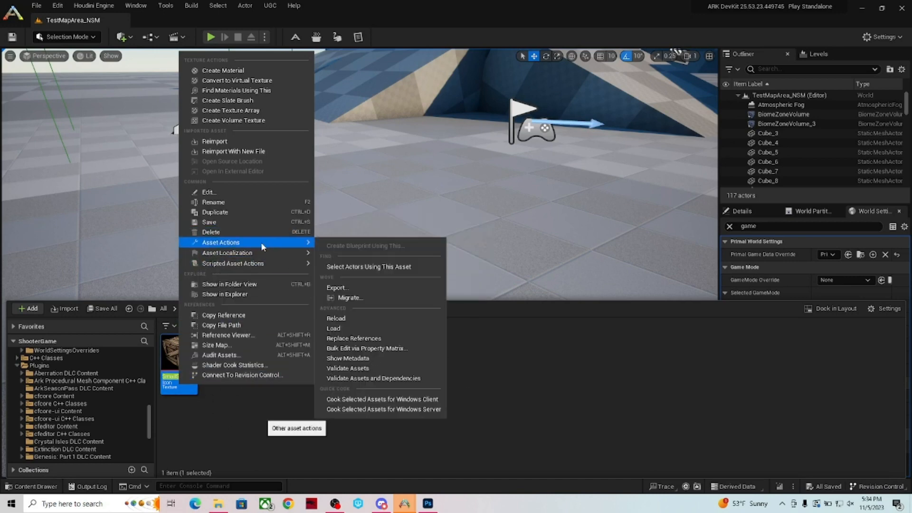
click(362, 288)
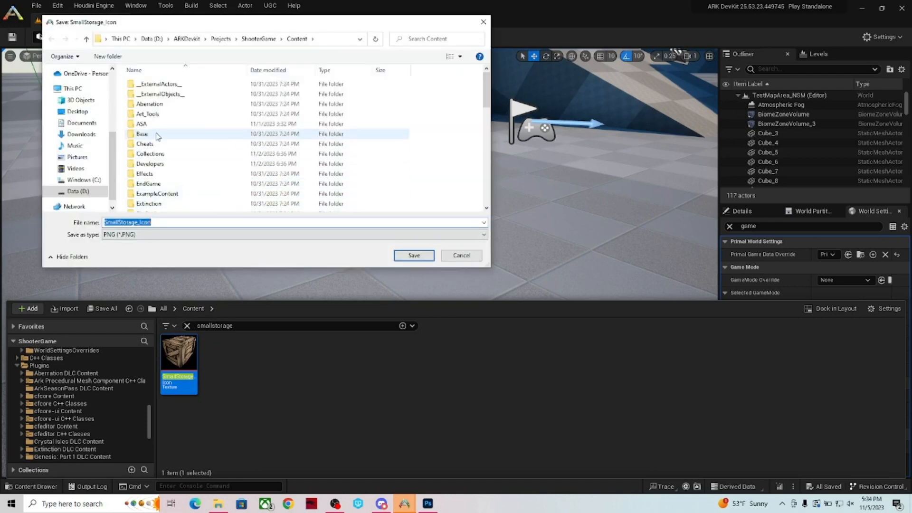
double_click(142, 124)
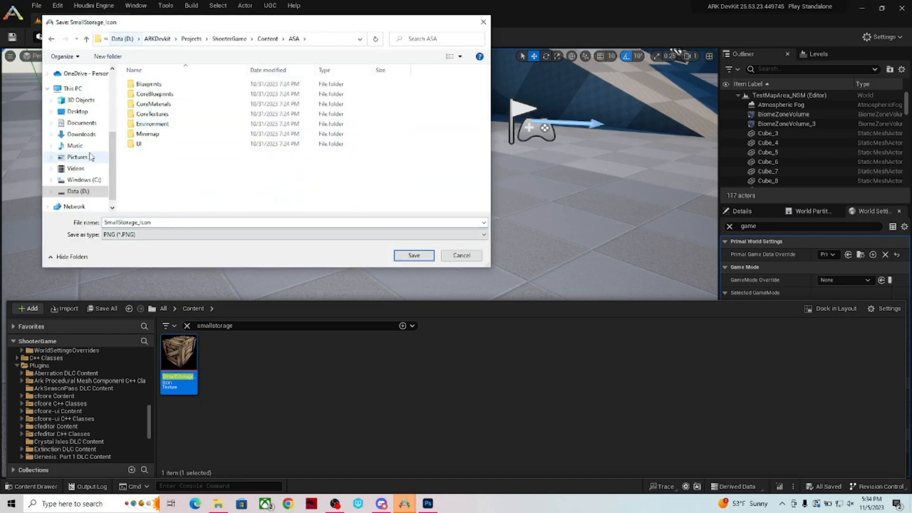
click(82, 123)
double_click(197, 127)
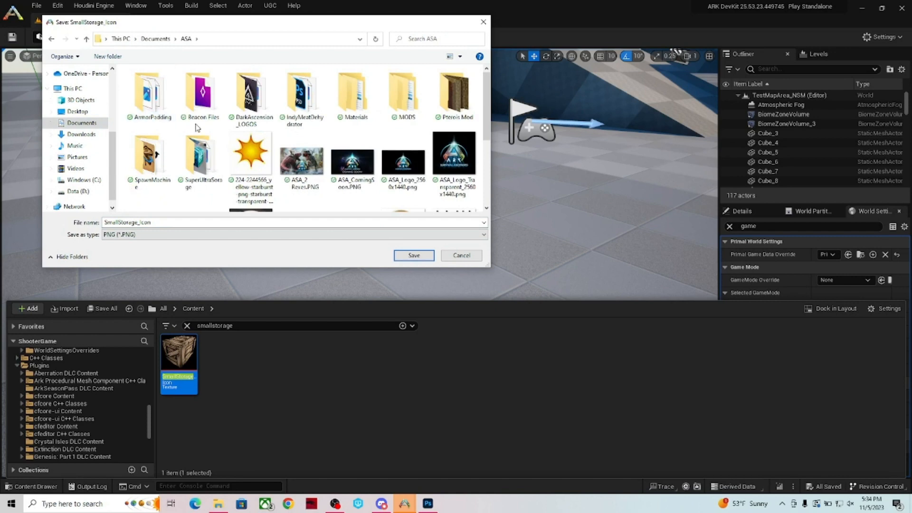
double_click(205, 170)
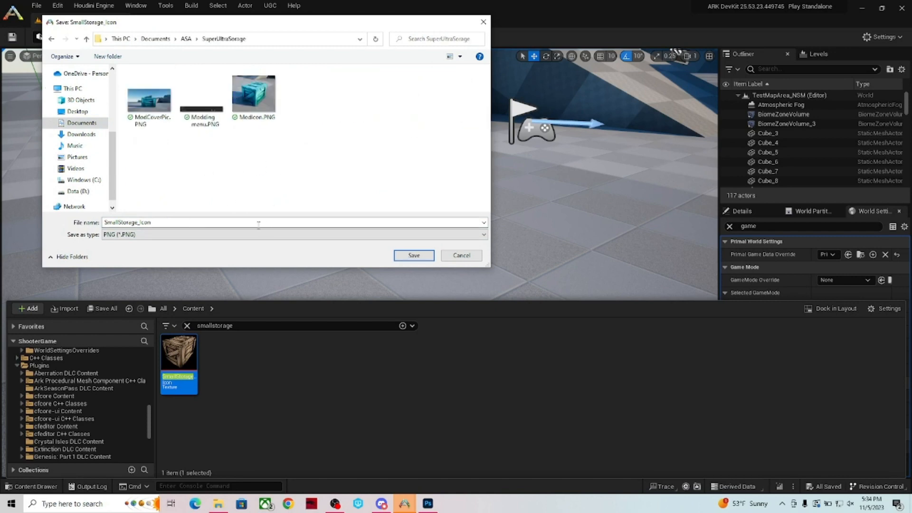
double_click(137, 222)
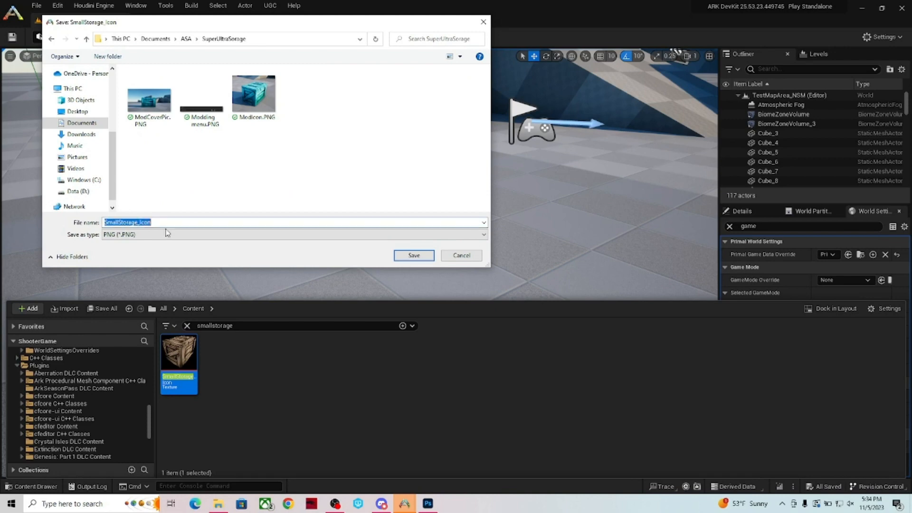
click(120, 221)
text(_UM_)
click(413, 255)
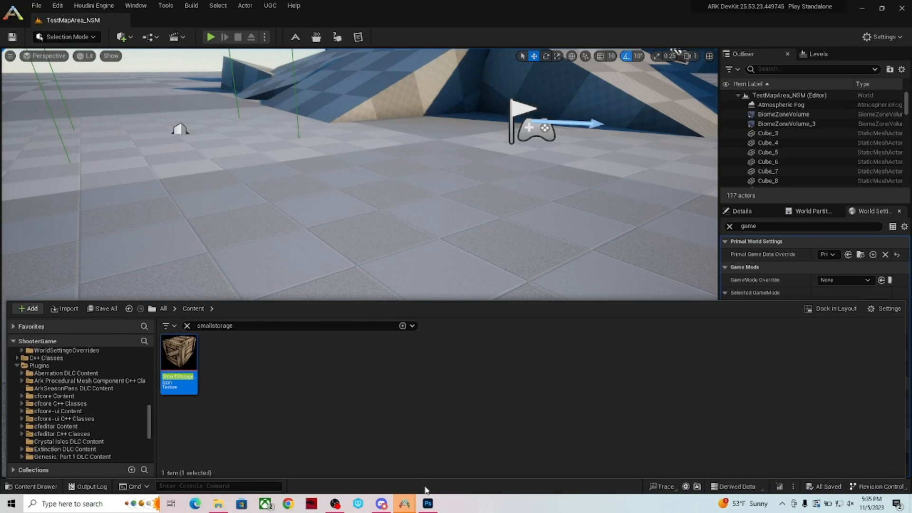
Switch to Photoshop and open Small_UM_Storage_Icon.PNG from the SuperUltraSorage folder in Documents/ASA
click(428, 504)
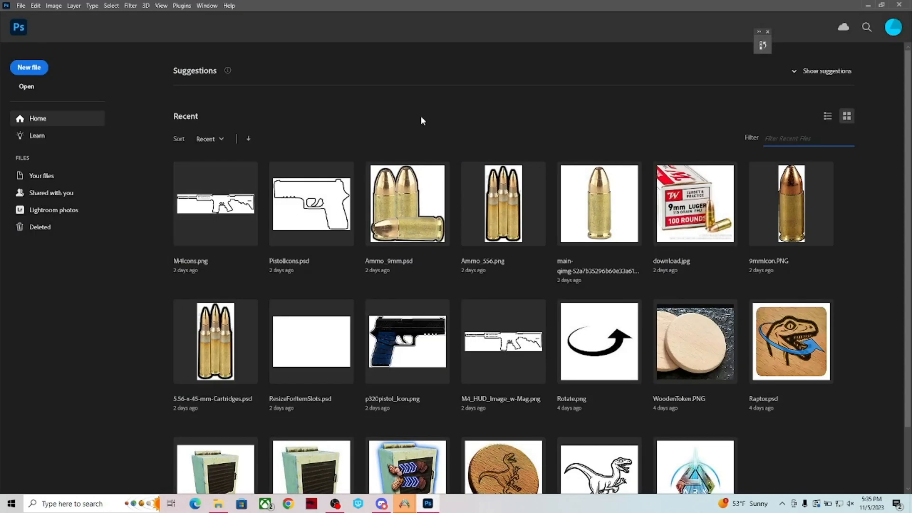
click(26, 87)
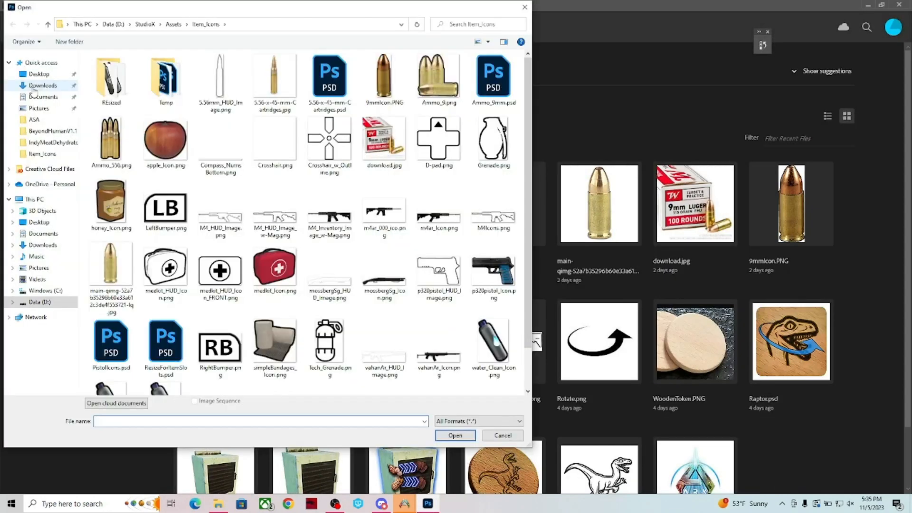
click(41, 124)
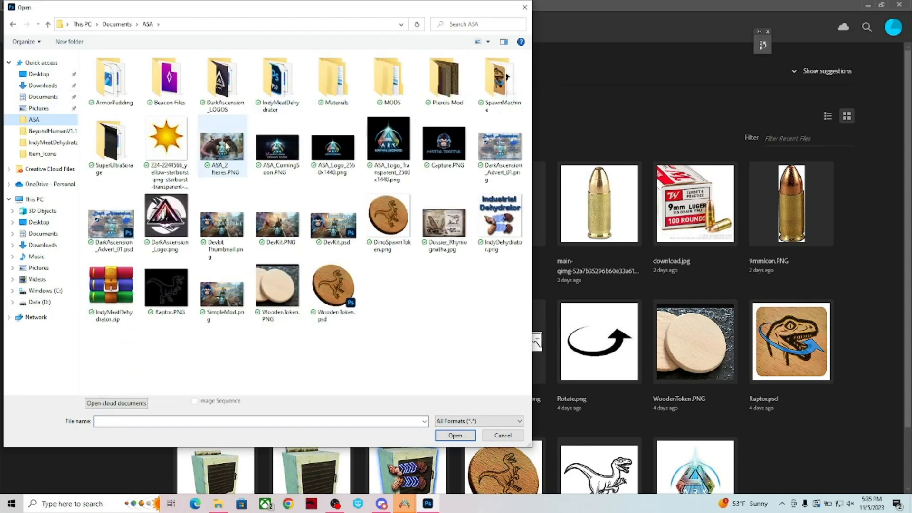
double_click(122, 150)
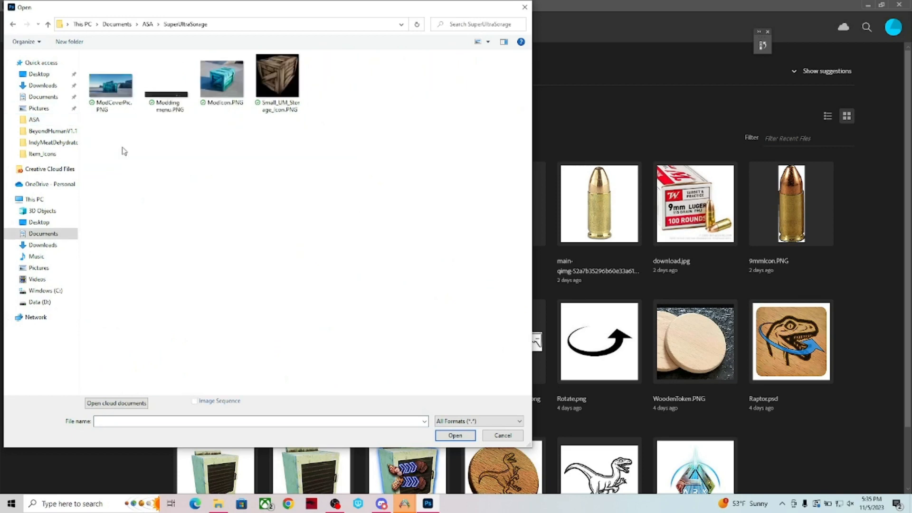
click(296, 83)
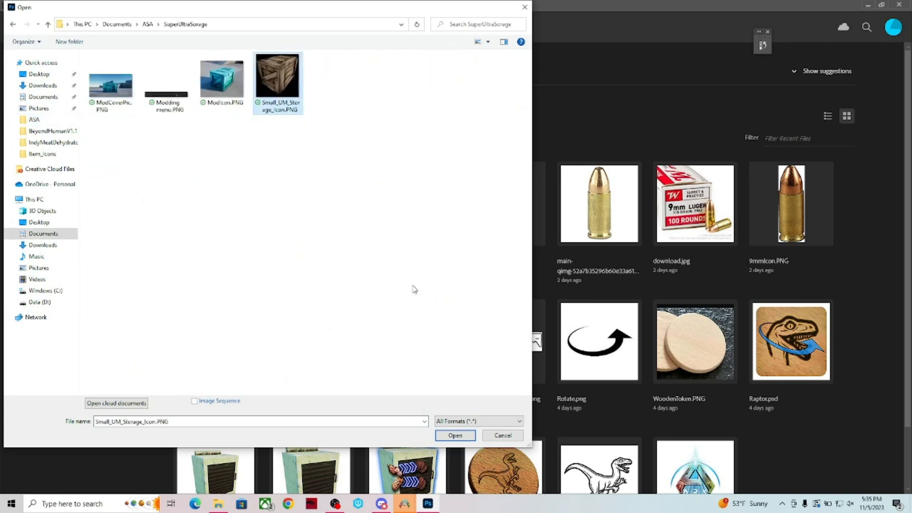
click(455, 435)
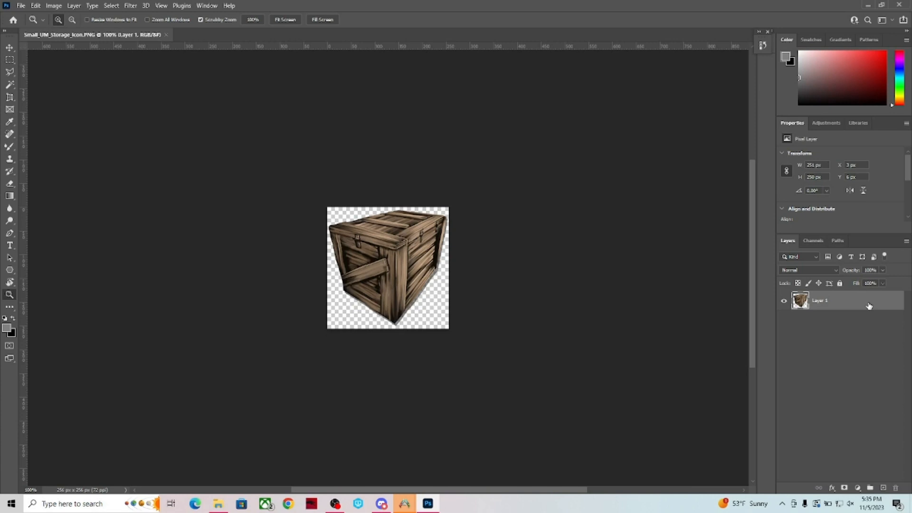
Rename the crate image's layer to "bg"
double_click(822, 300)
text(bg)
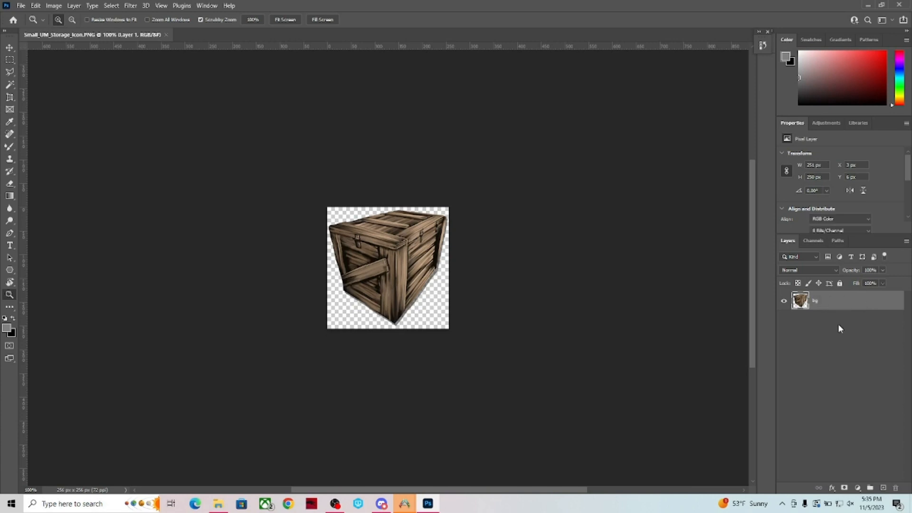
click(837, 323)
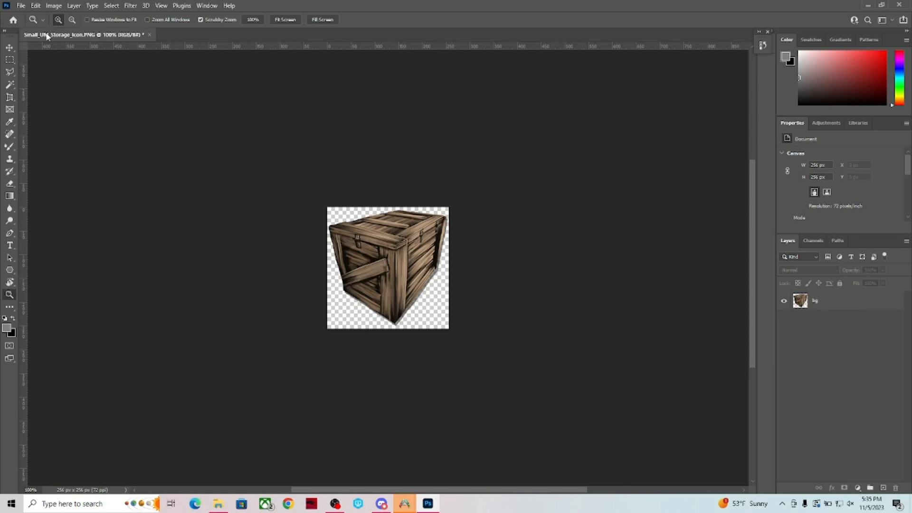
click(51, 7)
mouse_move(80, 23)
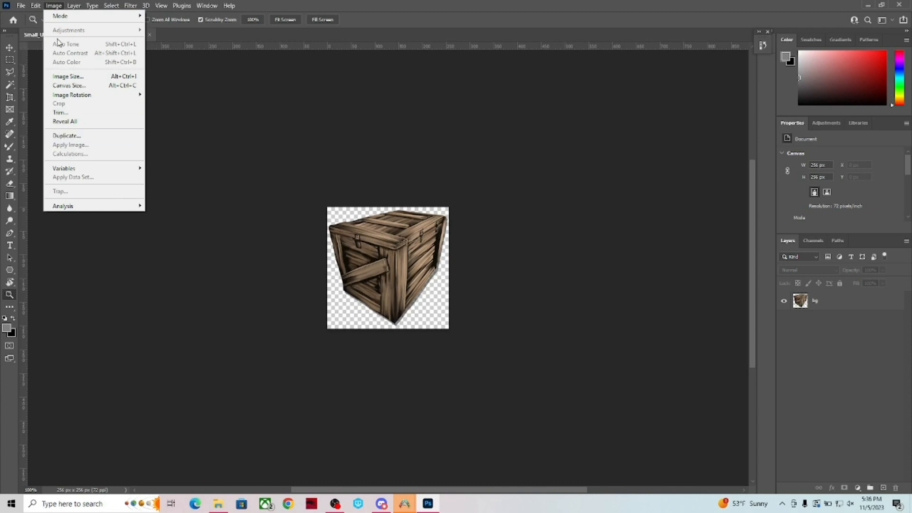
click(53, 7)
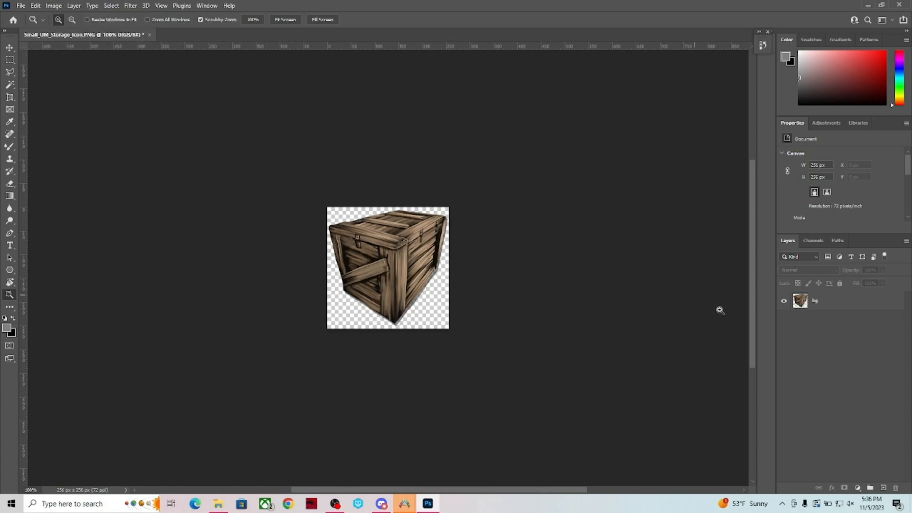
Start a Hue/Saturation adjustment on the bg layer and try hue +152, saturation +54 and lightness -11
click(835, 304)
click(53, 6)
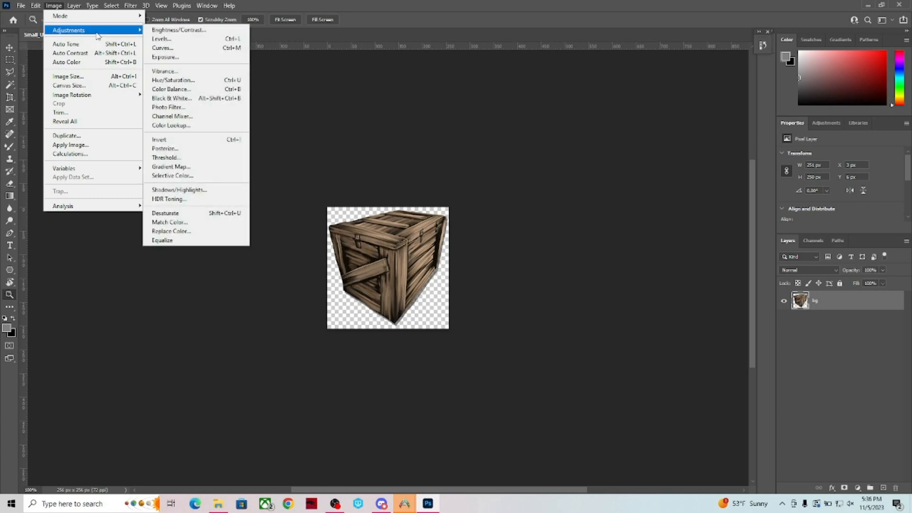
click(175, 80)
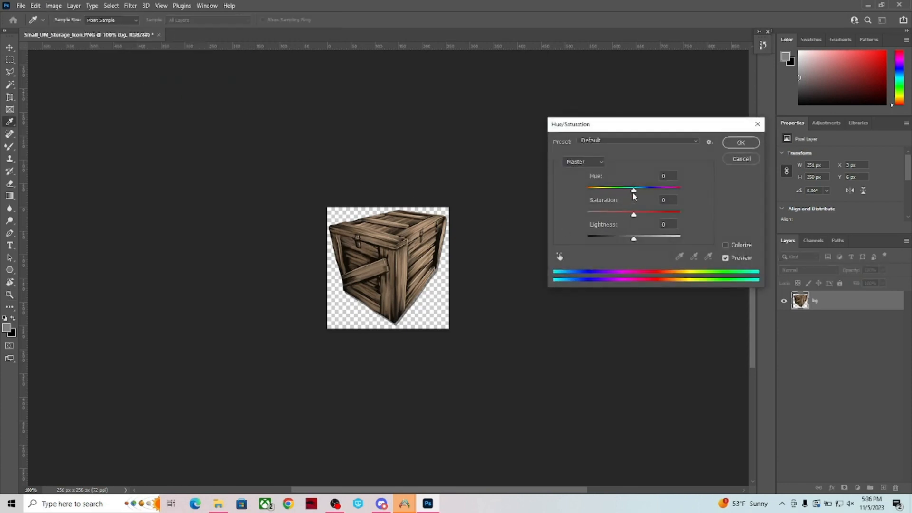
drag(633, 193, 676, 192)
drag(634, 214, 629, 240)
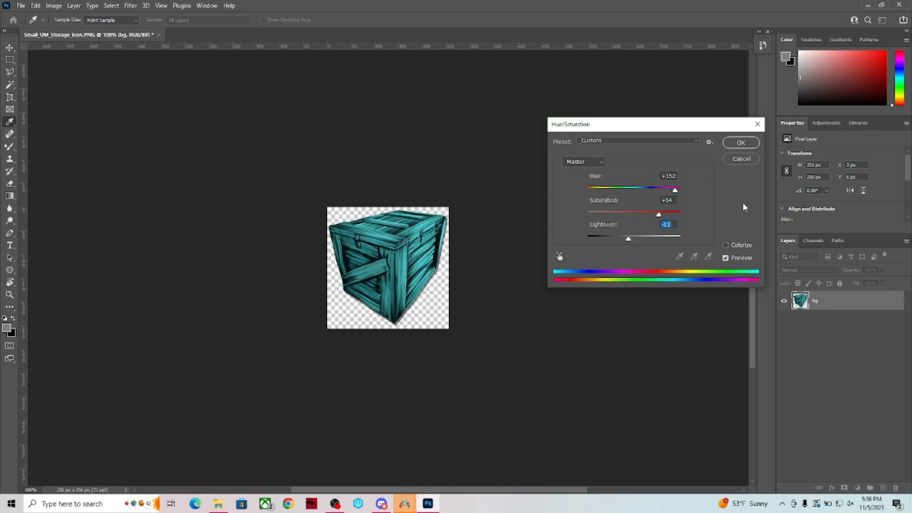
Colorize the crate teal with hue 178, saturation 45 and lightness -4, and apply the adjustment
click(726, 245)
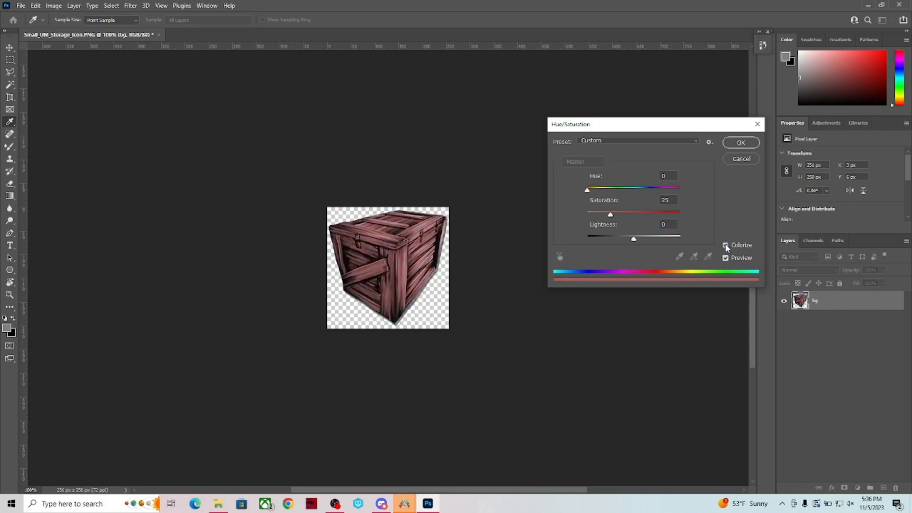
drag(588, 191, 634, 193)
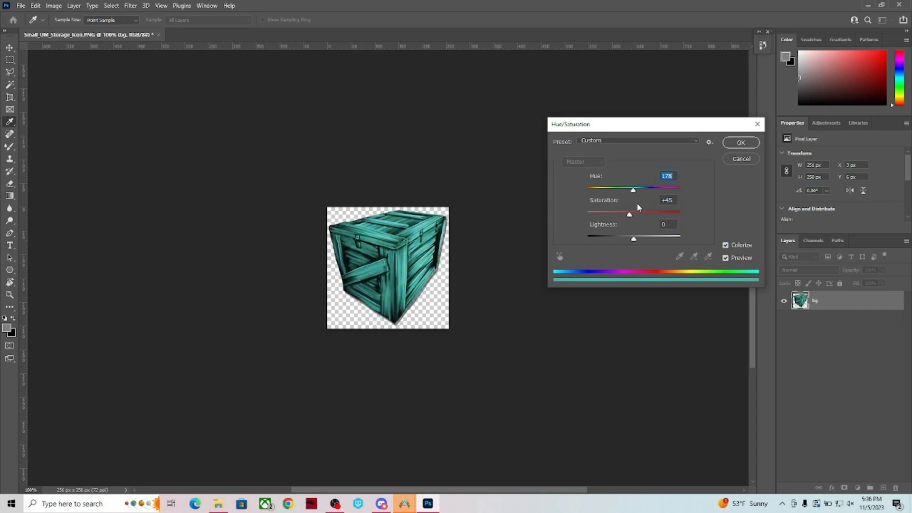
drag(633, 239, 633, 241)
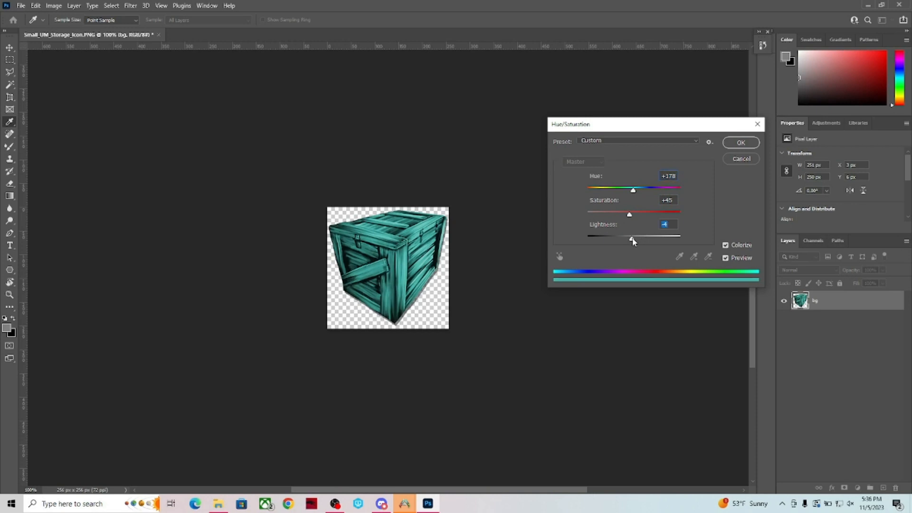
click(740, 142)
key(z)
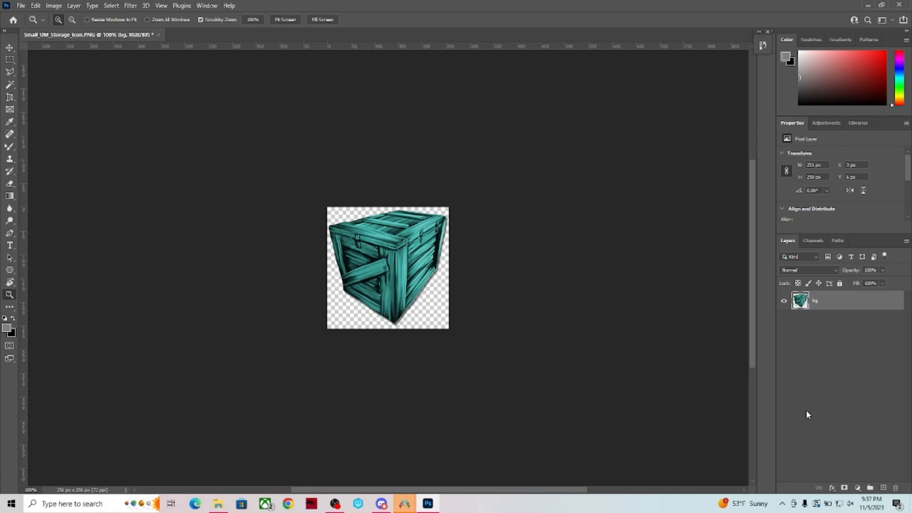
Add a new layer above bg and place the horizontal text "UM" on the crate's front face
click(883, 488)
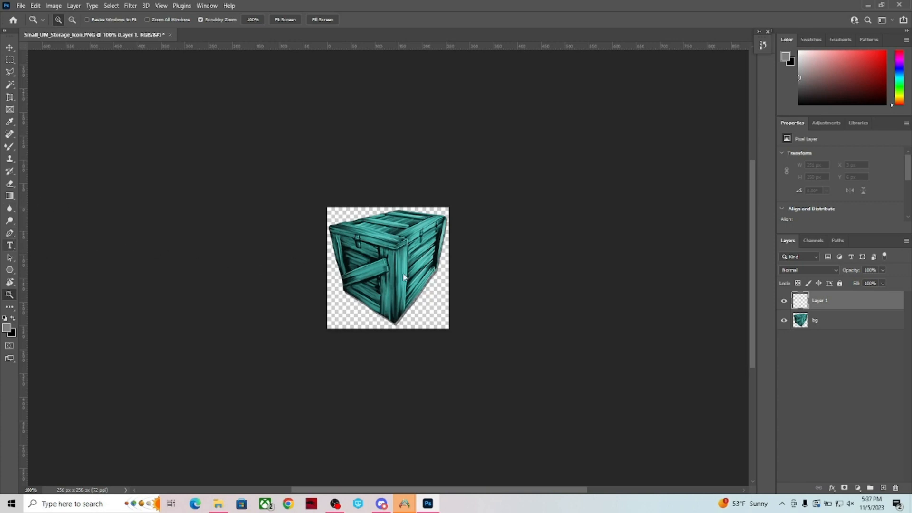
key(t)
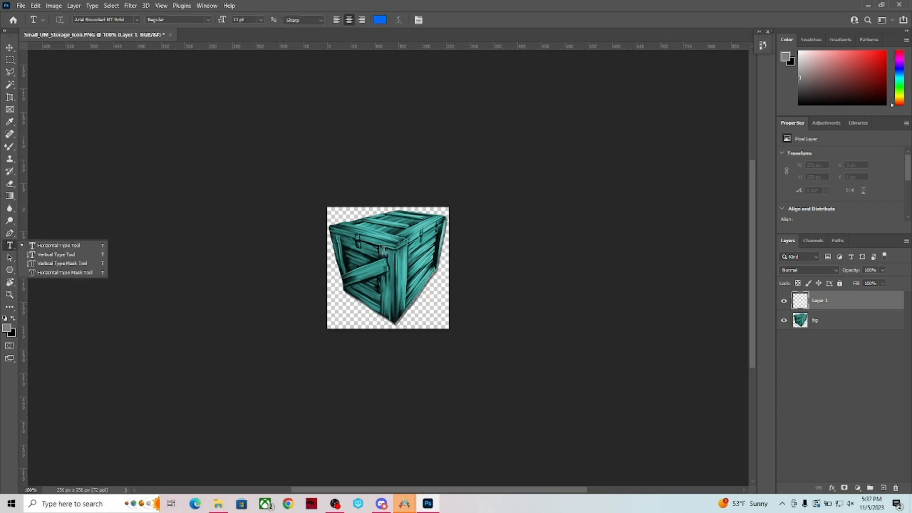
click(360, 273)
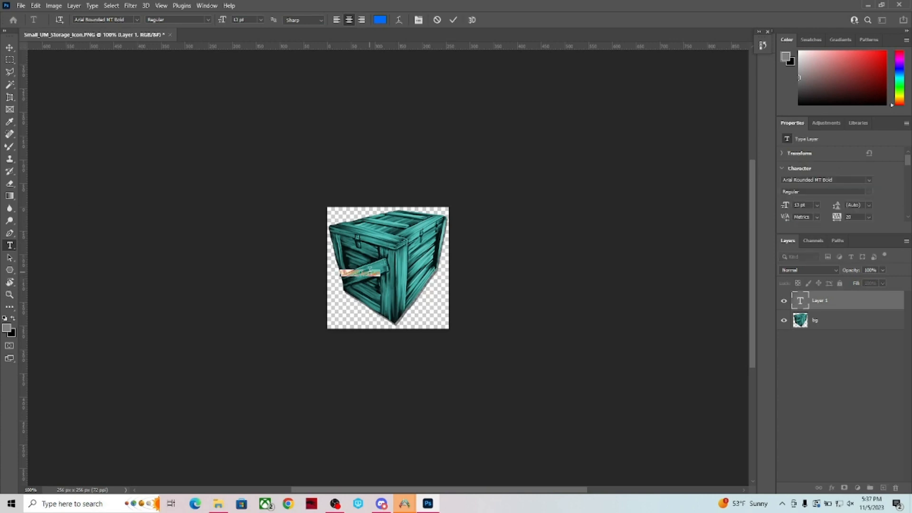
text(UM)
Enlarge the UM text to 87 pt and move it to the lower-right corner of the icon
double_click(798, 303)
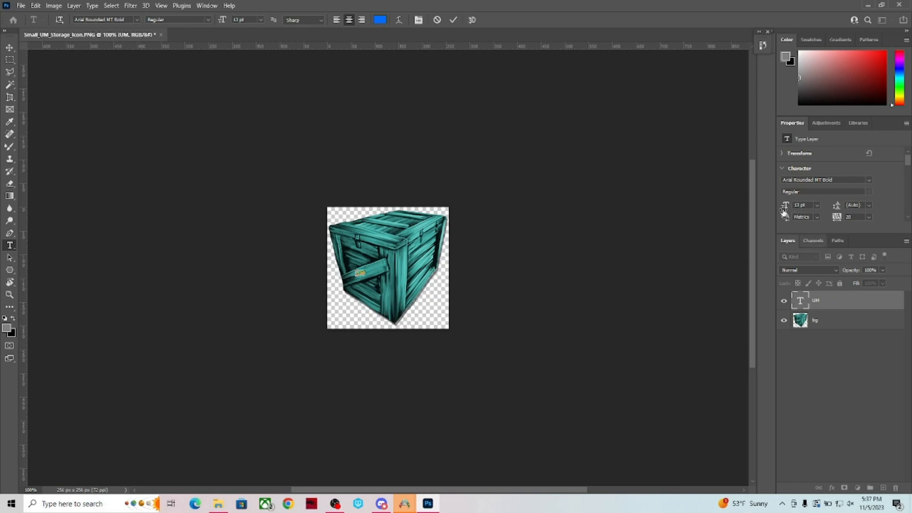
drag(784, 212, 818, 215)
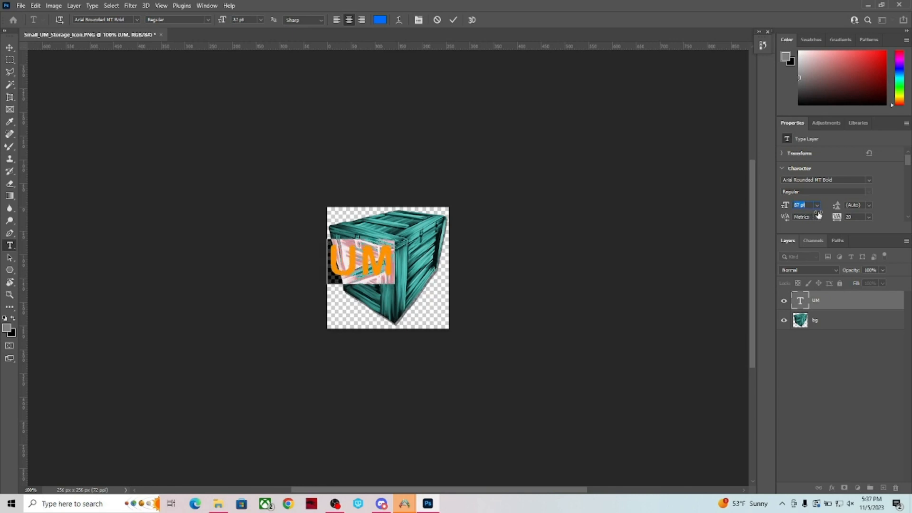
click(9, 48)
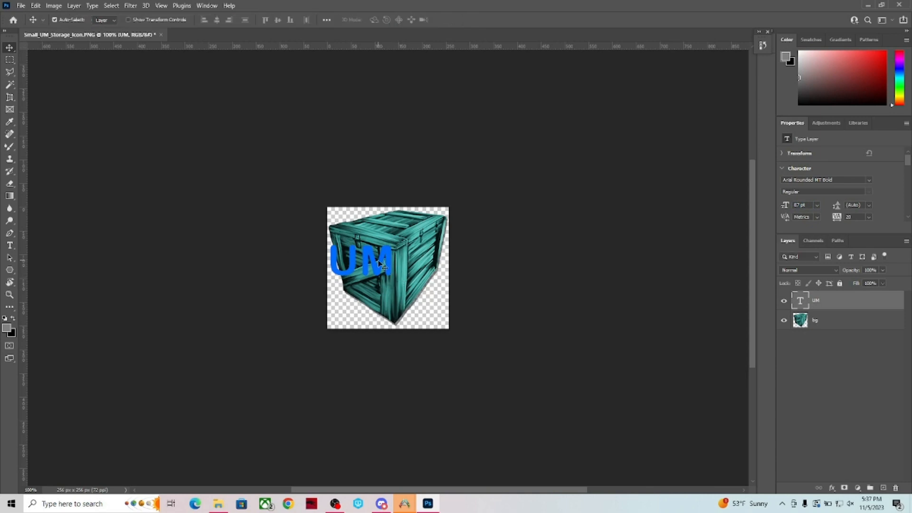
drag(380, 270, 433, 318)
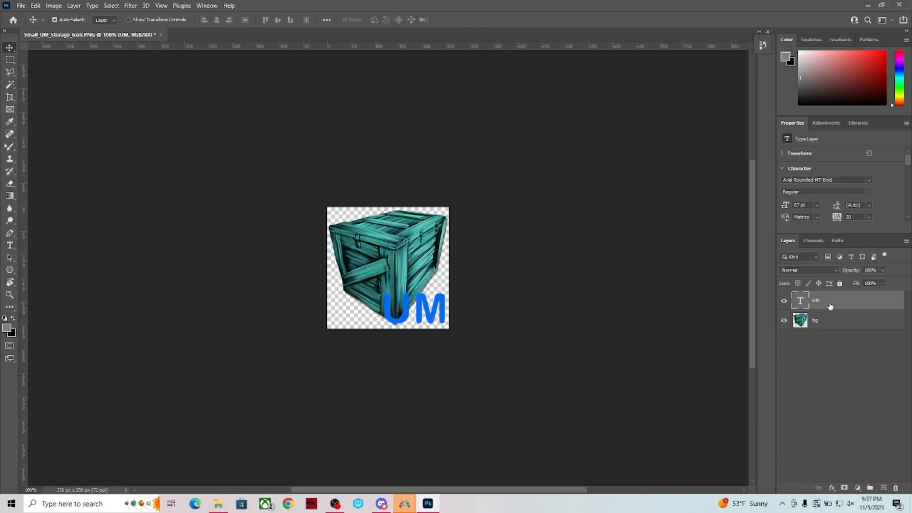
Add a black 3 px stroke, centred on the outline, to the UM text layer
double_click(855, 304)
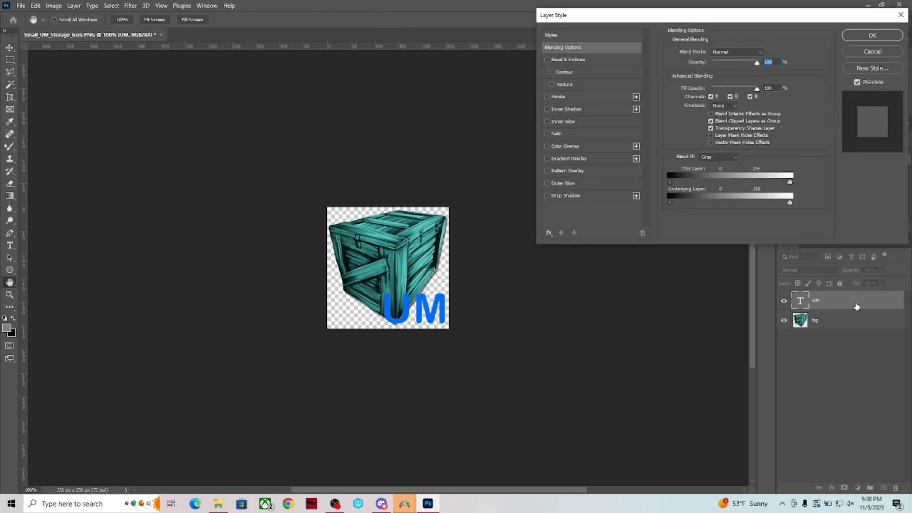
click(556, 97)
click(692, 119)
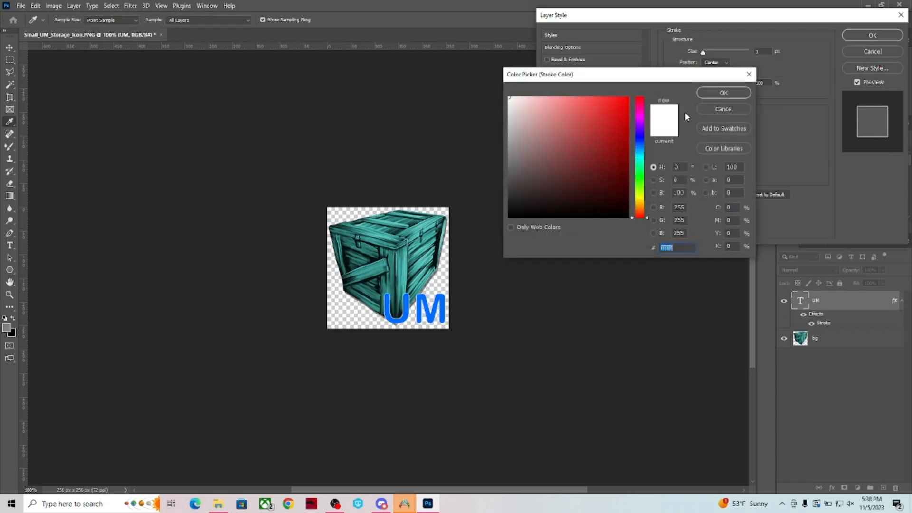
drag(576, 209, 464, 243)
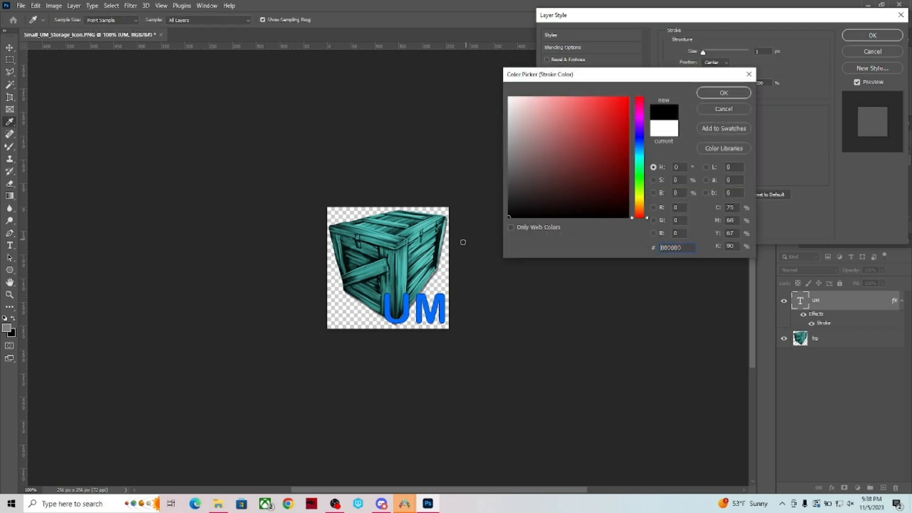
click(723, 93)
text(3)
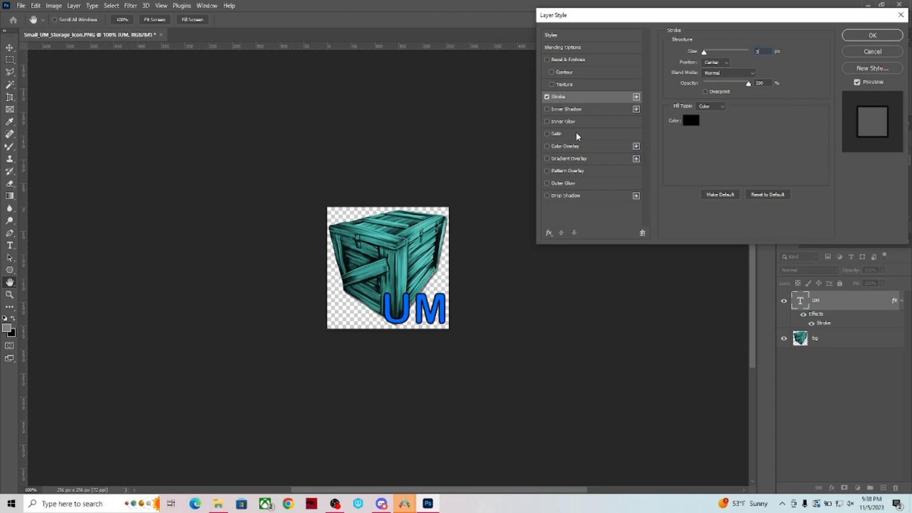
Add a cyan outer glow to the UM text with 83% opacity, 17% spread and 8 px size, and apply the layer style
click(586, 185)
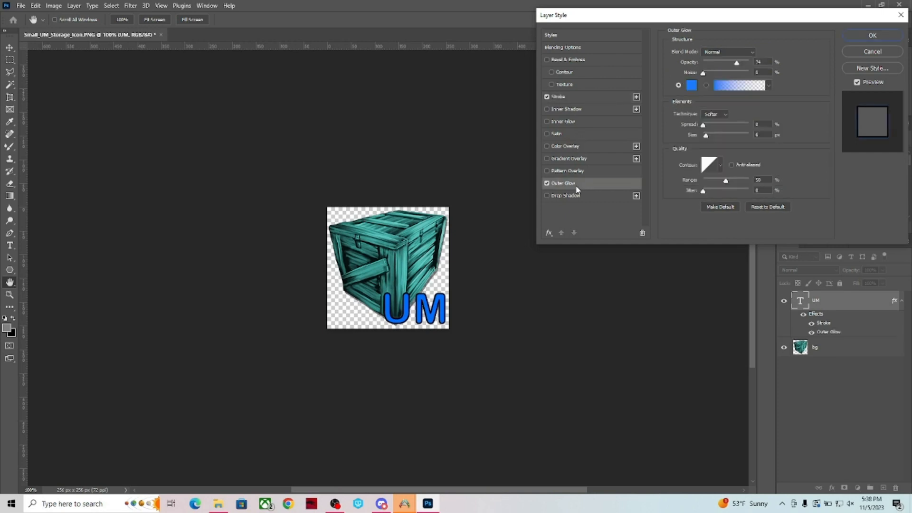
click(691, 85)
drag(646, 146, 647, 156)
click(717, 97)
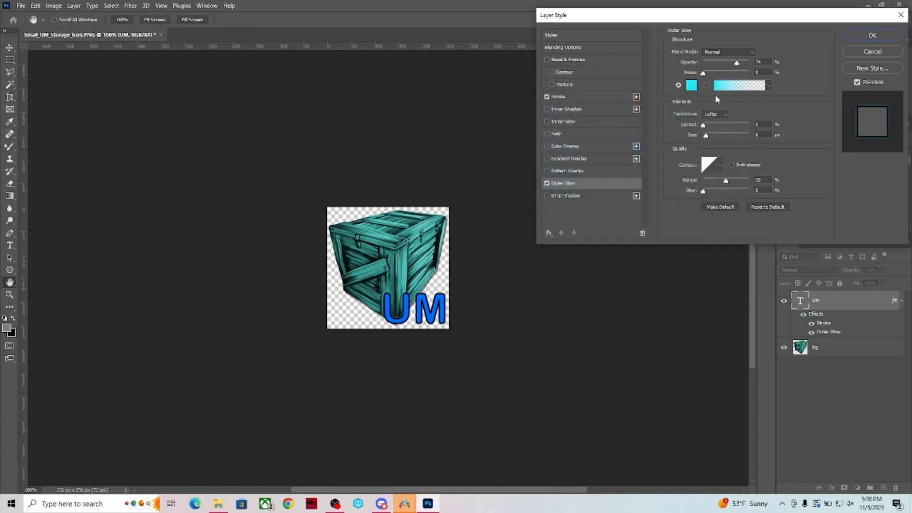
drag(737, 63, 741, 62)
drag(706, 136, 707, 127)
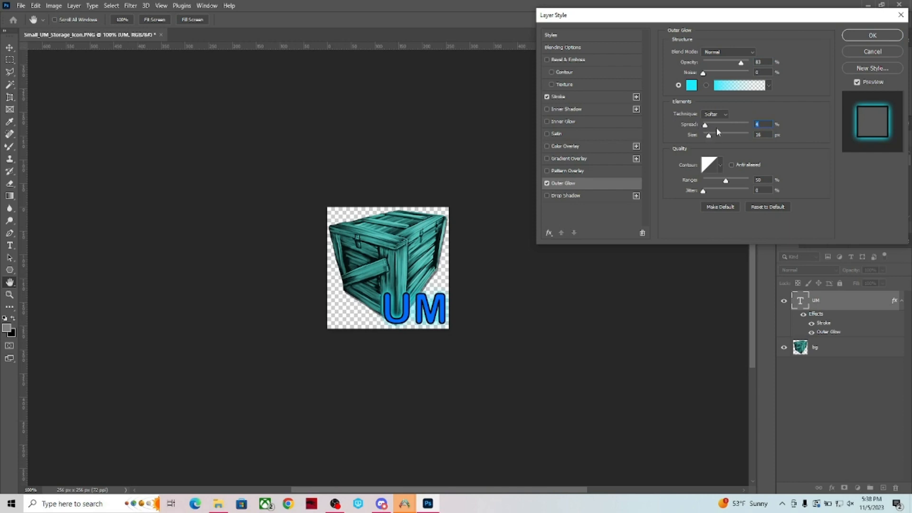
mouse_move(708, 128)
mouse_down()
mouse_move(708, 138)
mouse_move(712, 129)
mouse_up()
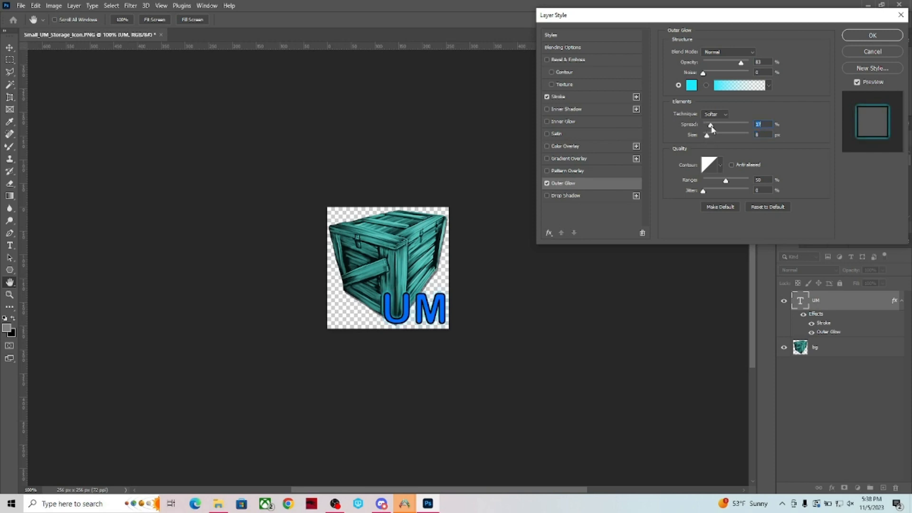
click(859, 36)
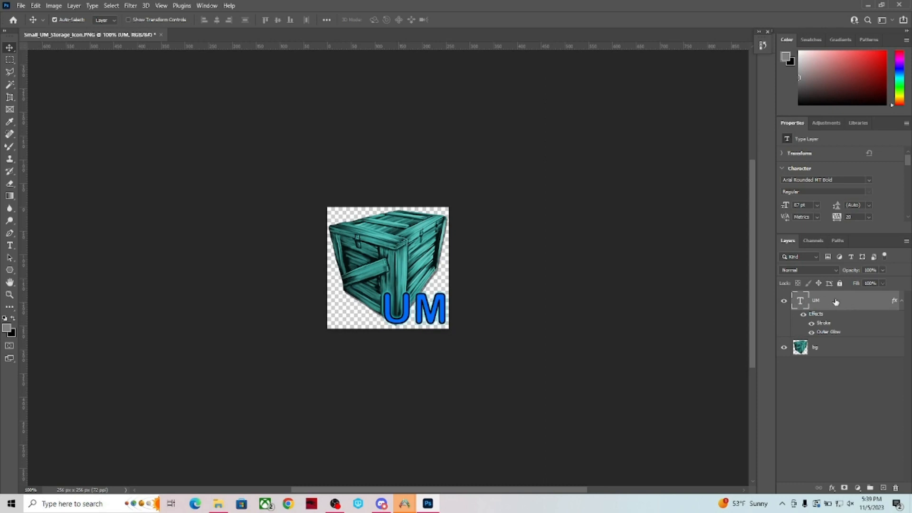
click(9, 85)
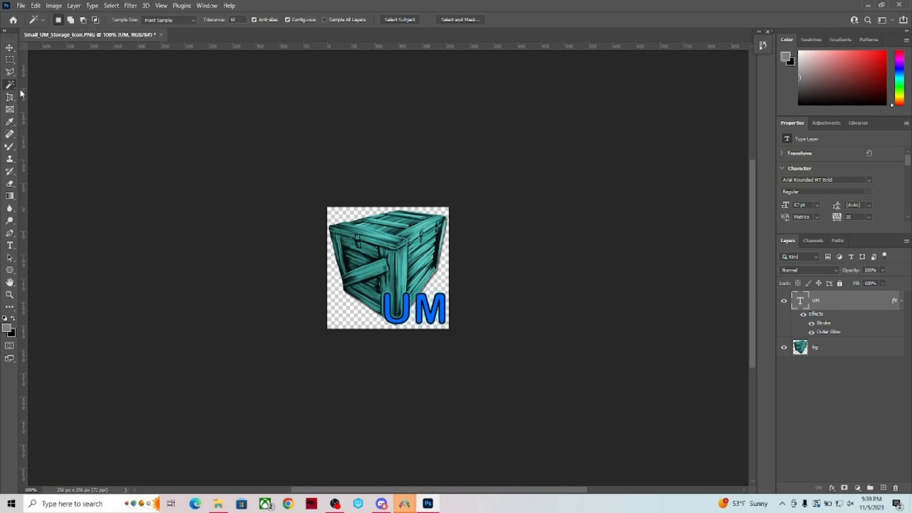
click(388, 305)
shift+click(428, 311)
click(111, 5)
click(124, 26)
Add a drop shadow to the UM text layer with 85% opacity, a 119° angle and 7 px distance, and apply it
double_click(857, 321)
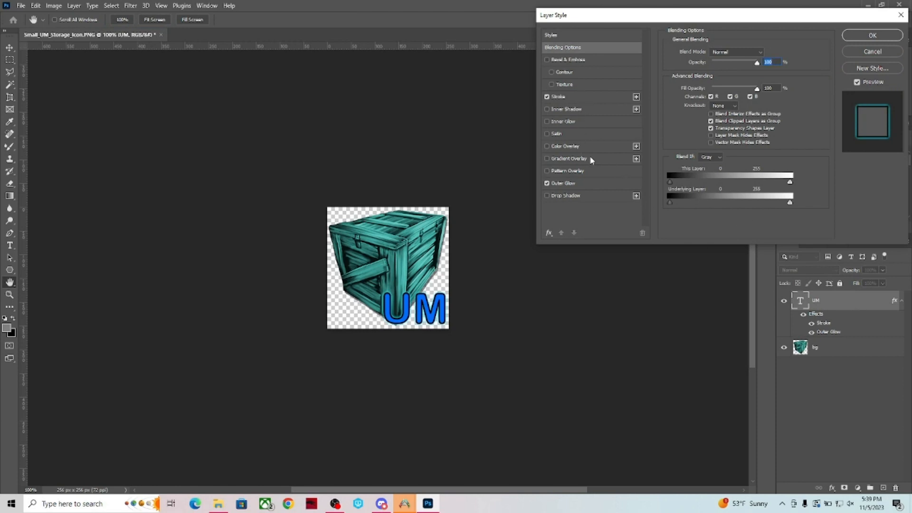
click(587, 196)
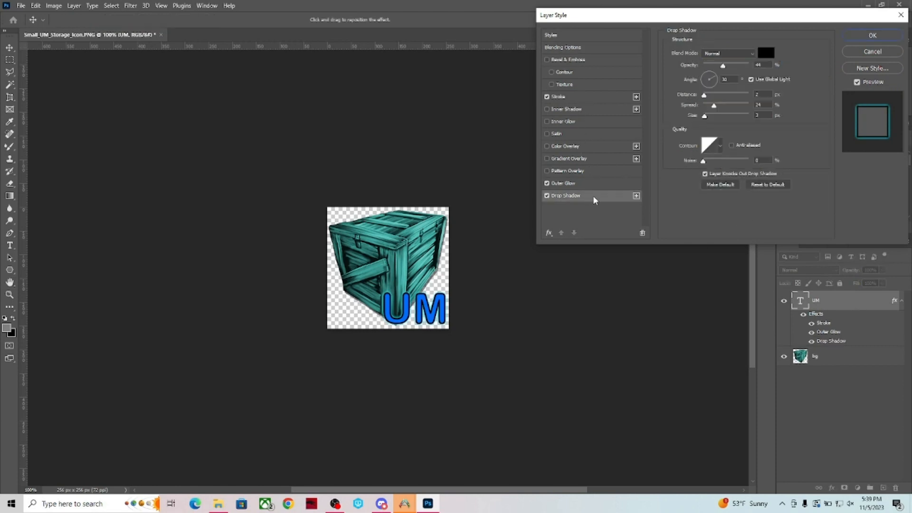
drag(713, 78, 705, 76)
double_click(729, 76)
drag(705, 100, 709, 101)
drag(724, 66, 743, 69)
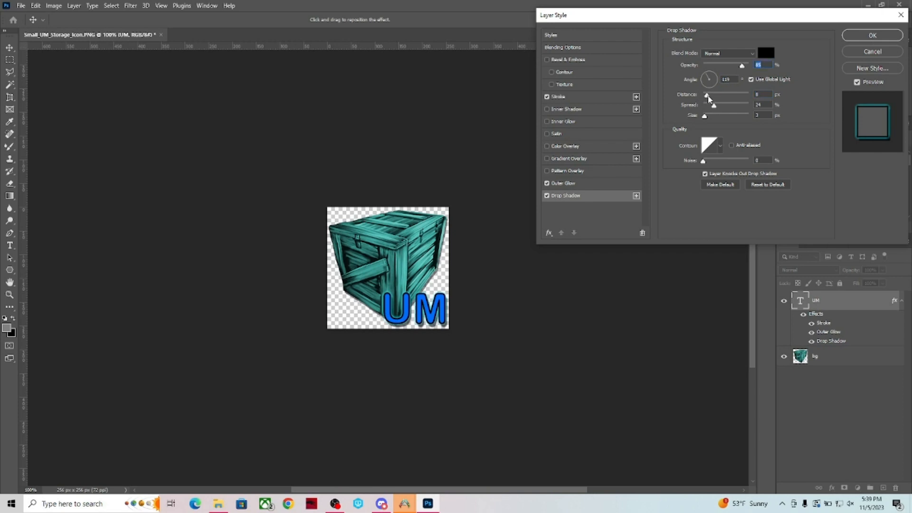
drag(708, 97, 706, 97)
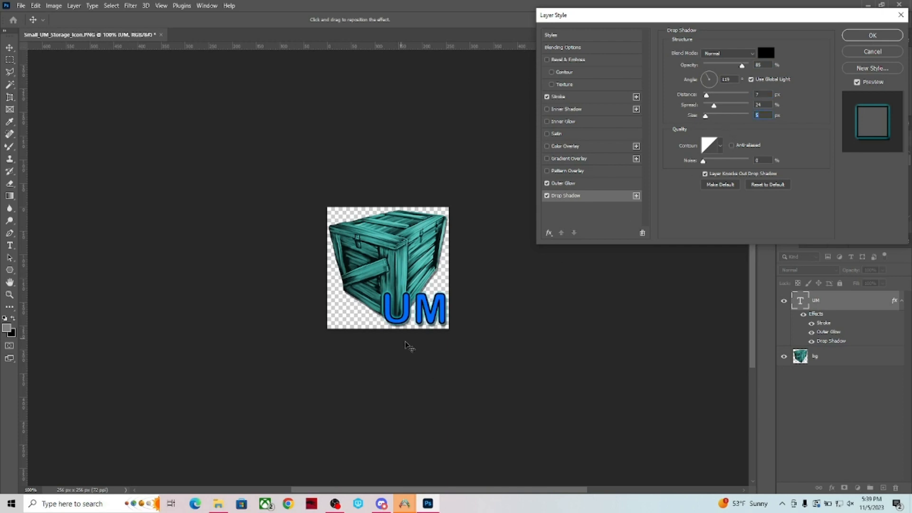
click(871, 36)
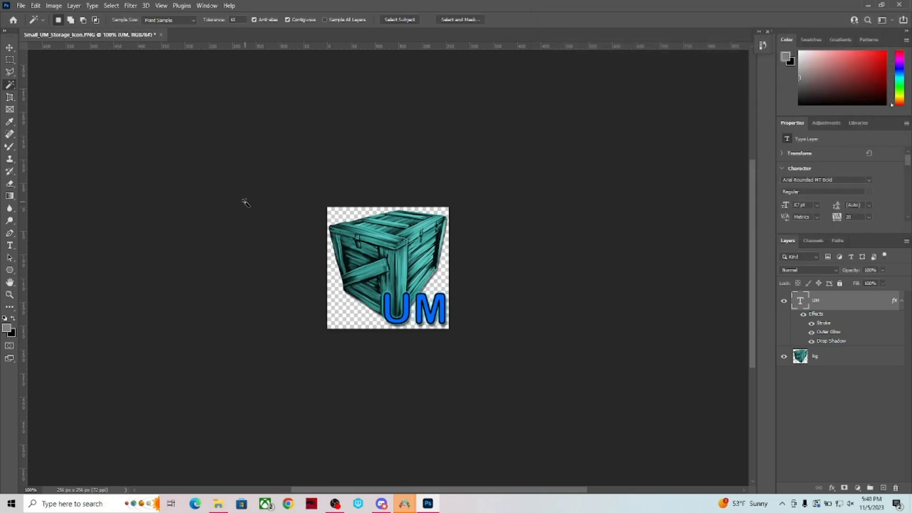
Save the icon as Small_UM_Storage_Icon.psd in the SuperUltraSorage folder with Maximize Compatibility on
click(21, 7)
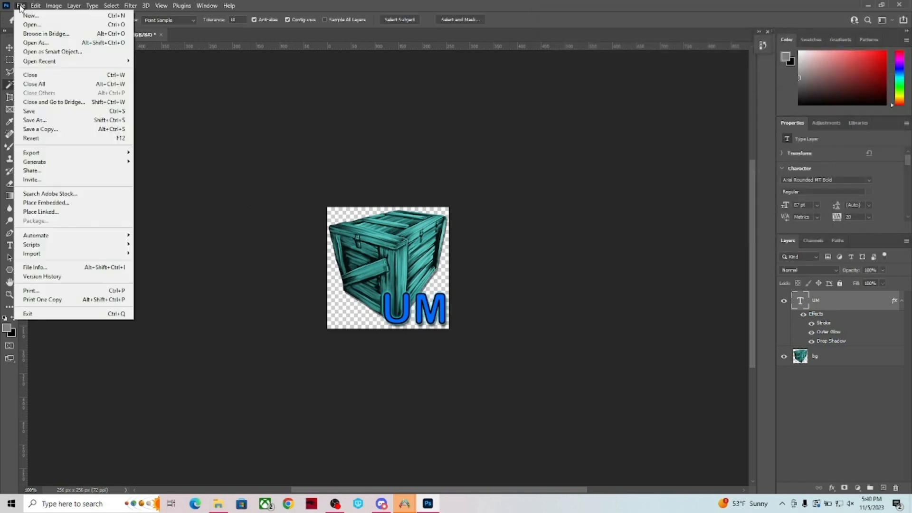
click(38, 121)
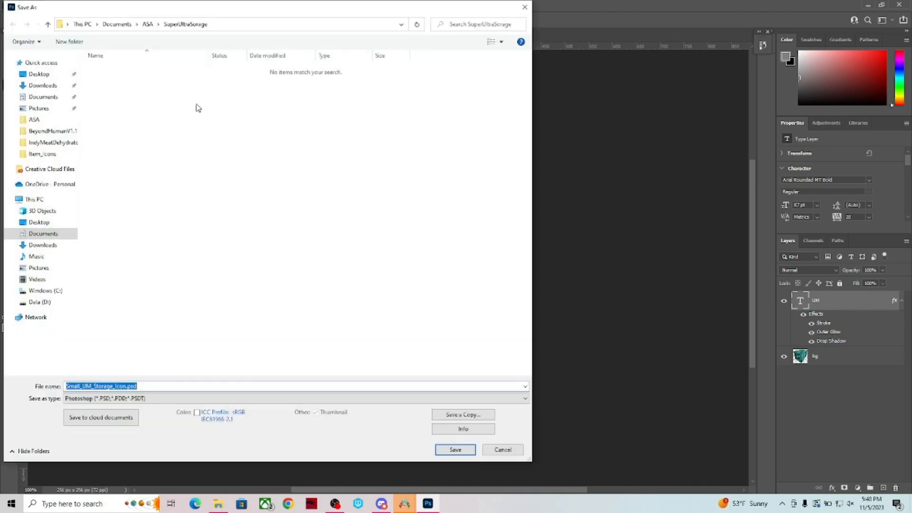
click(458, 449)
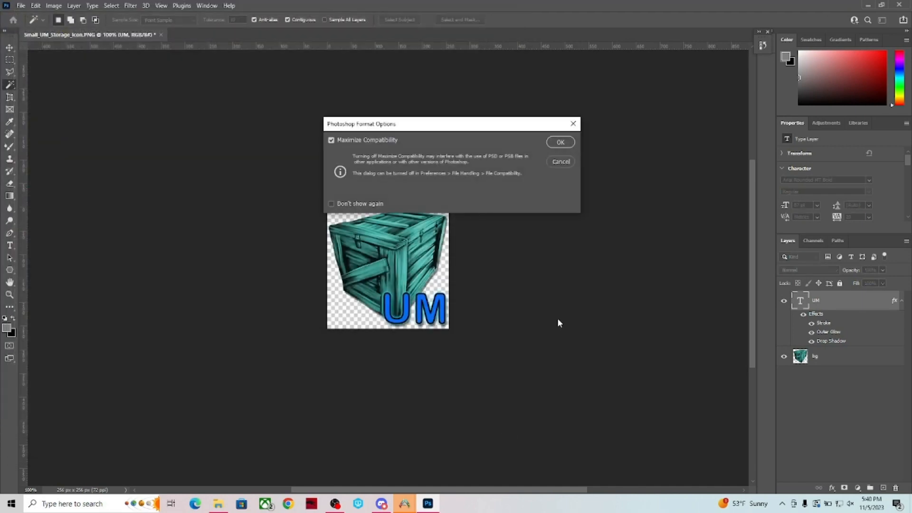
click(561, 143)
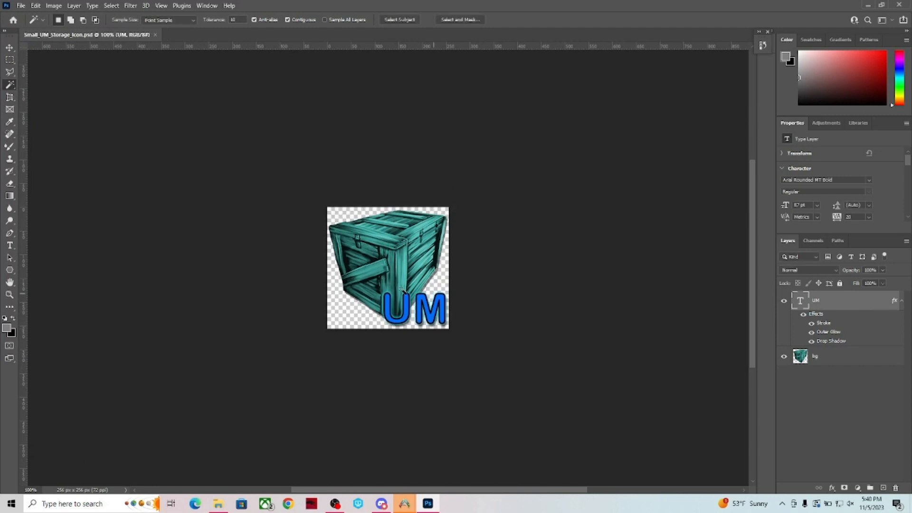
Export the icon as a transparent 256 x 256 px PNG into the SuperUltraSorage folder, agreeing to replace the existing Small_UM_Storage_Icon file
click(21, 5)
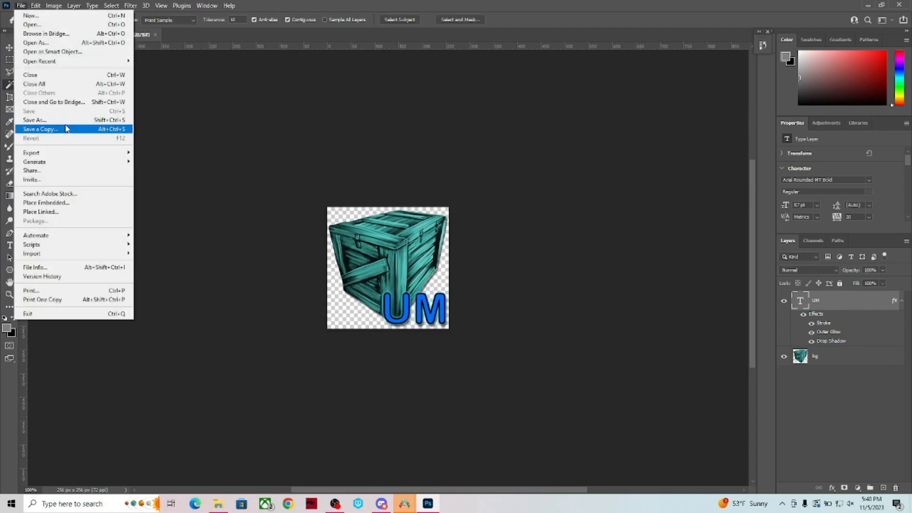
mouse_move(54, 155)
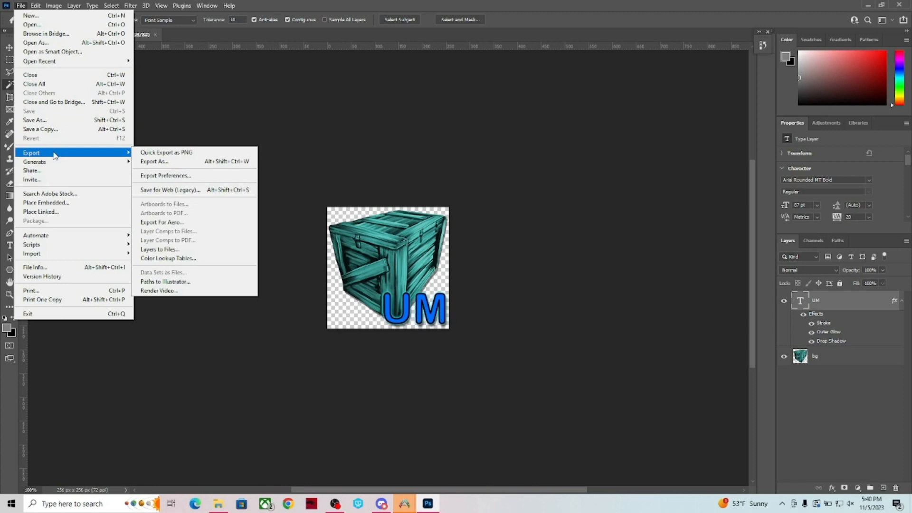
click(153, 162)
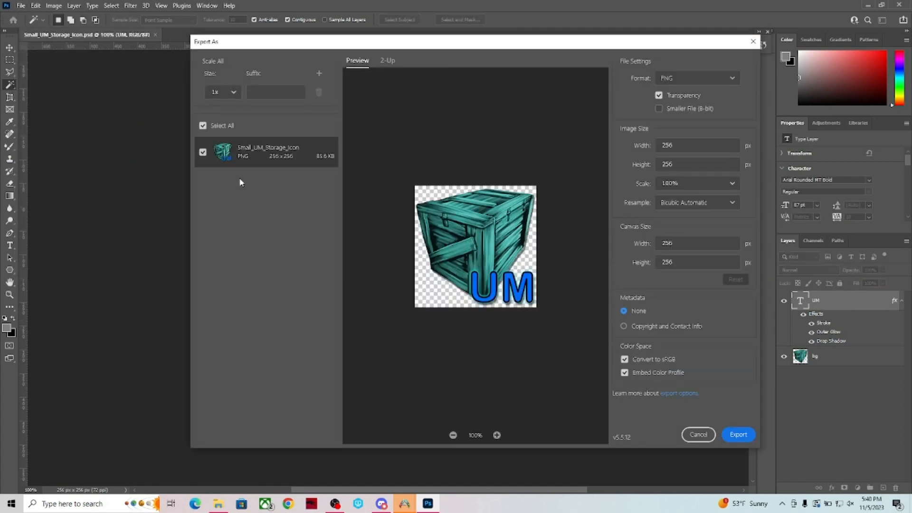
click(745, 438)
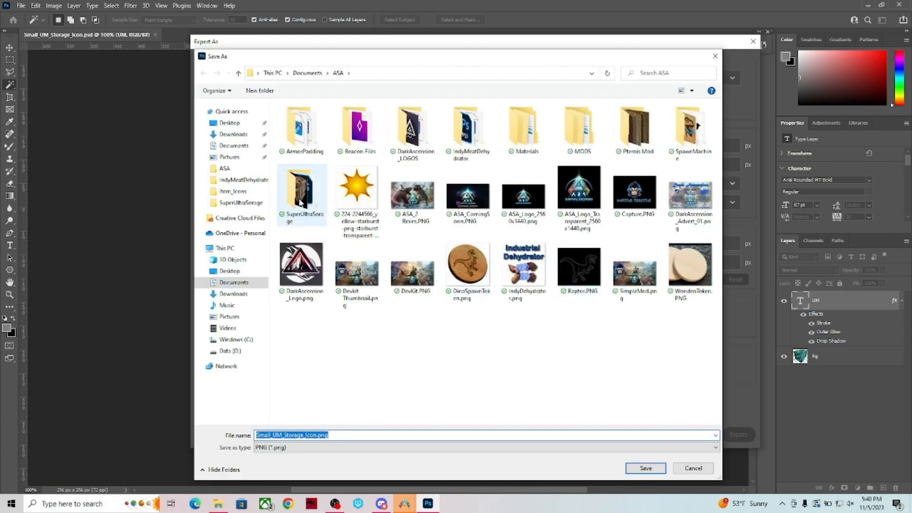
click(300, 194)
double_click(300, 195)
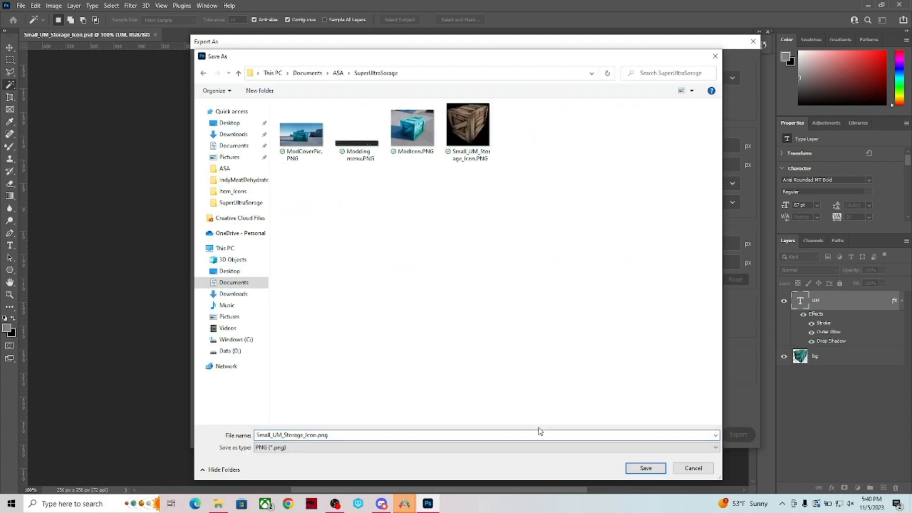
click(661, 470)
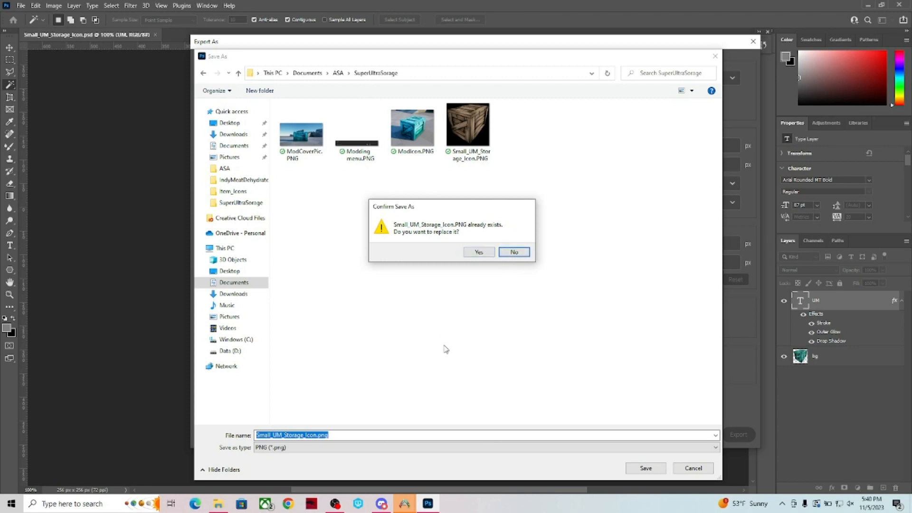
click(490, 255)
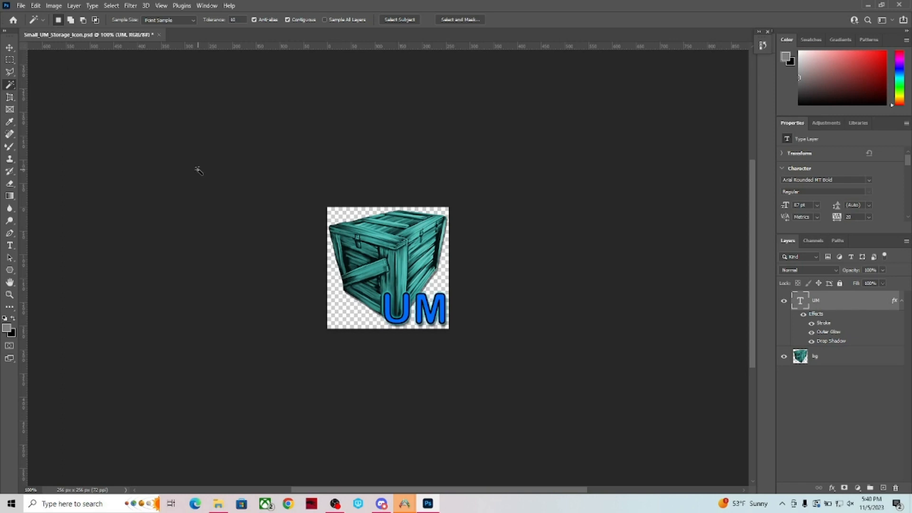
Save the current changes to the existing Small_UM_Storage_Icon.psd document
key(ctrl+shift+s)
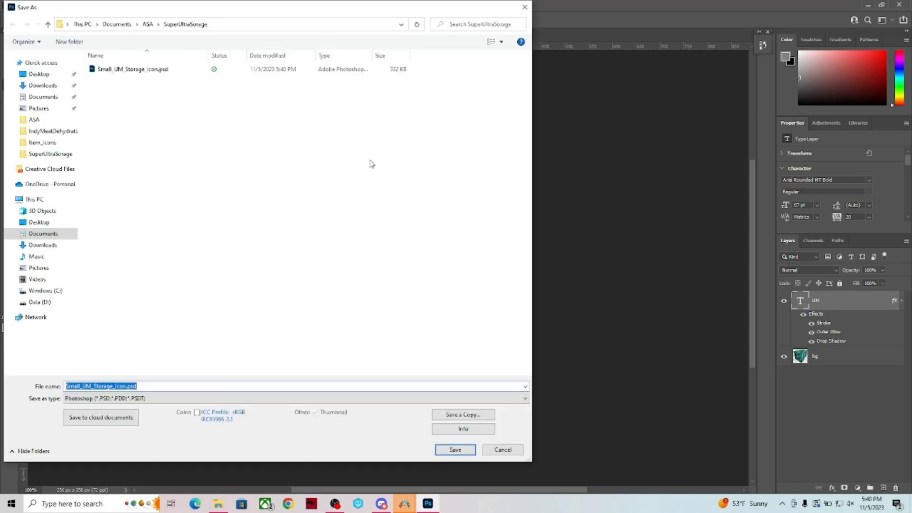
click(526, 8)
click(22, 6)
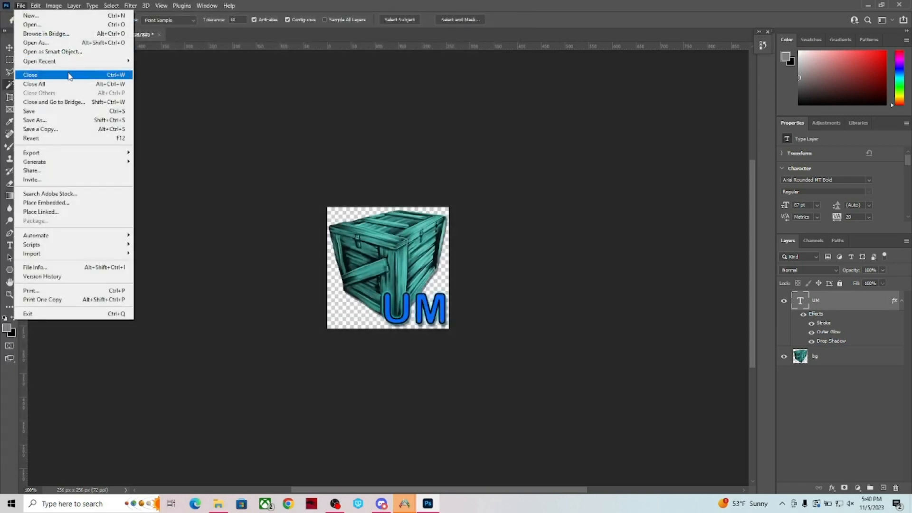
click(57, 110)
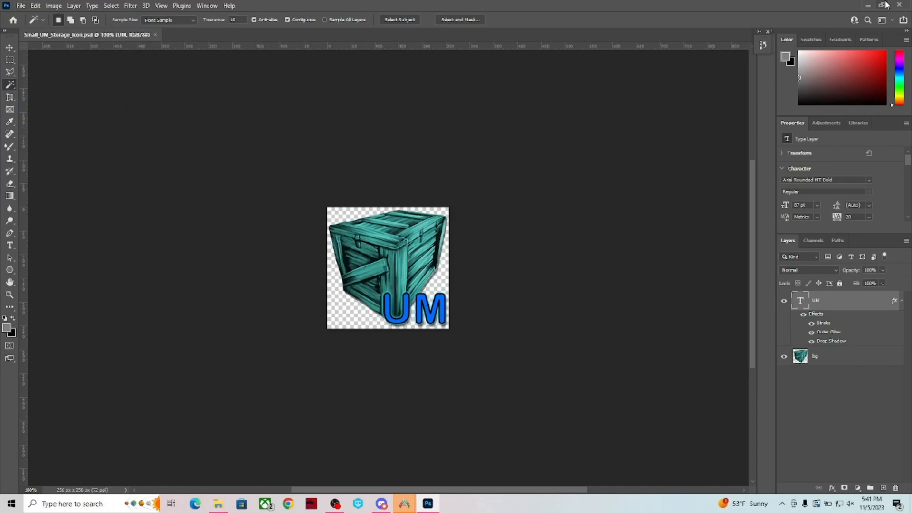
Switch to the ARK DevKit, open the UltraMegaStorage Content folder and clear the smallstorage search filter
click(868, 4)
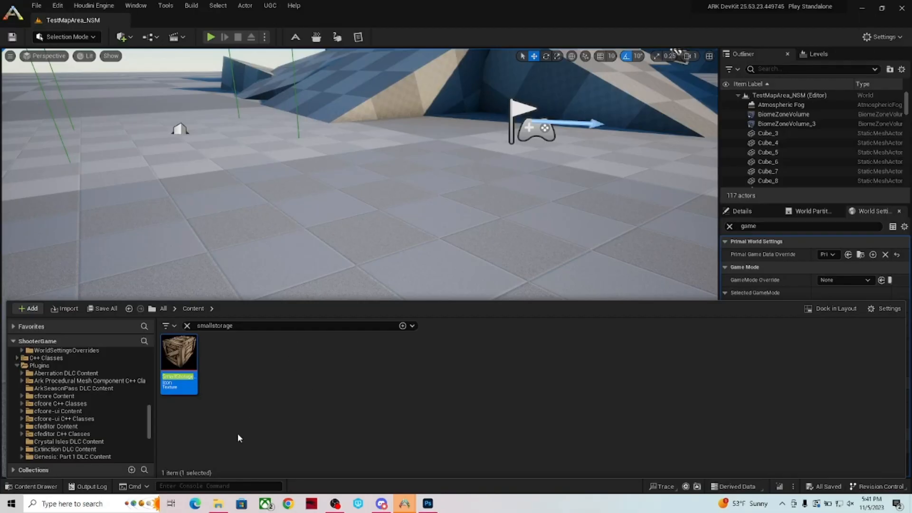
scroll(150, 419, down, 10)
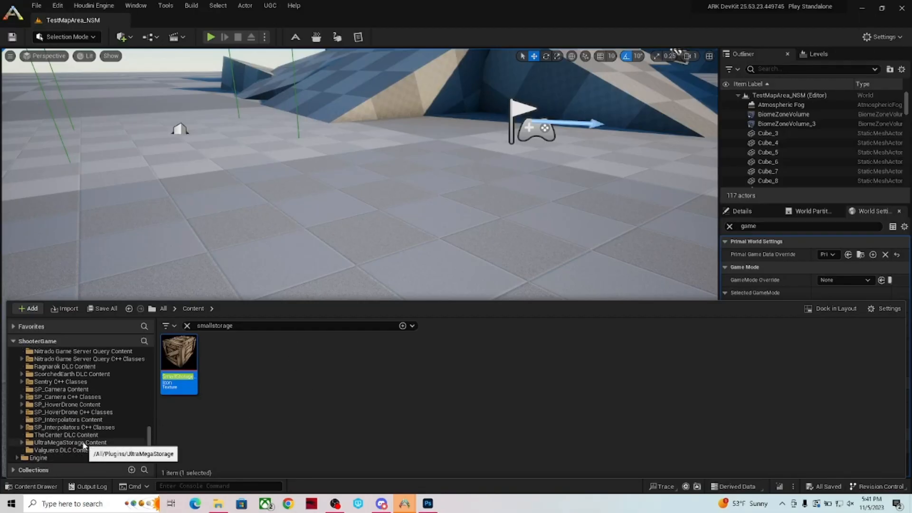
click(47, 442)
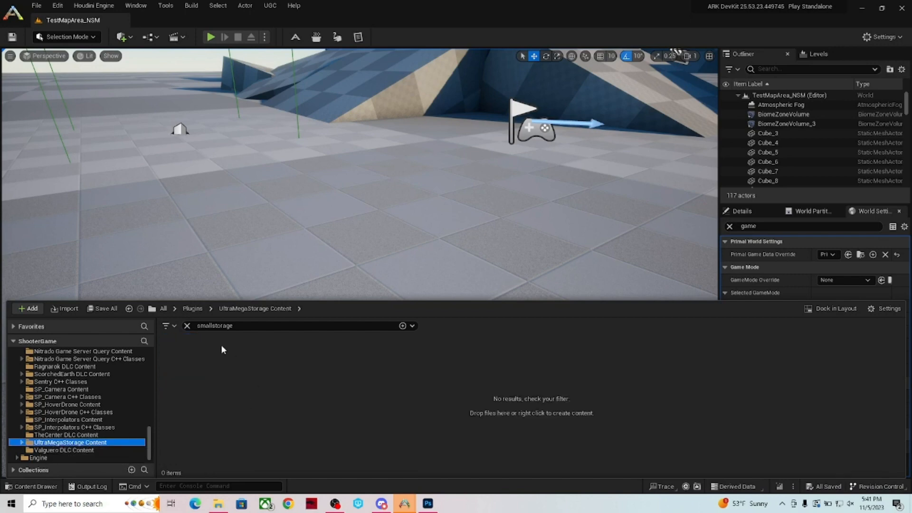
click(187, 326)
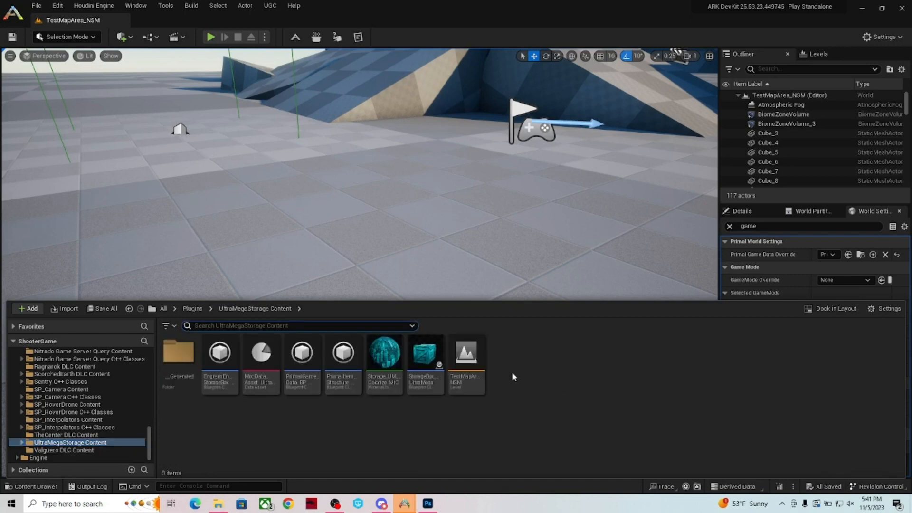
Start importing an asset into the UltraMegaStorage Content folder
right_click(559, 375)
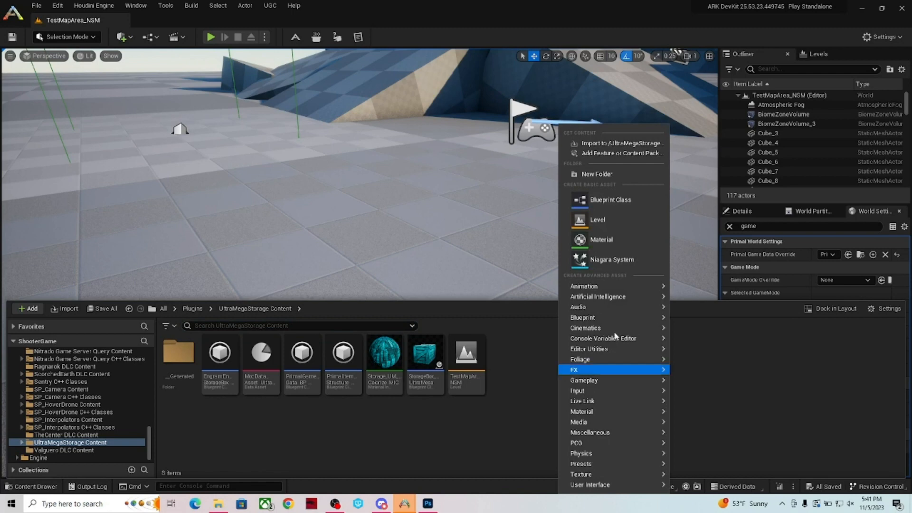
click(627, 144)
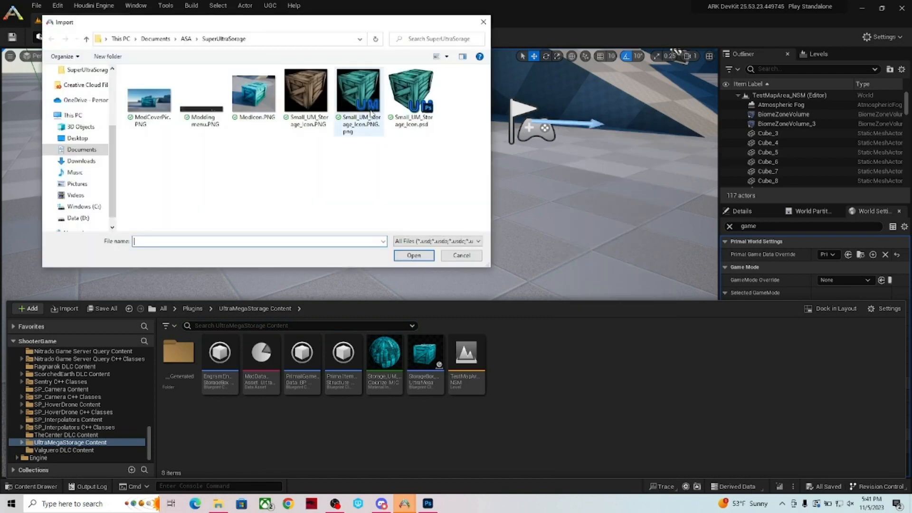
Try to remove the extra .PNG from the file name Small_UM_Storage_Icon.PNG.png in the SuperUltraSorage folder
click(359, 137)
click(359, 136)
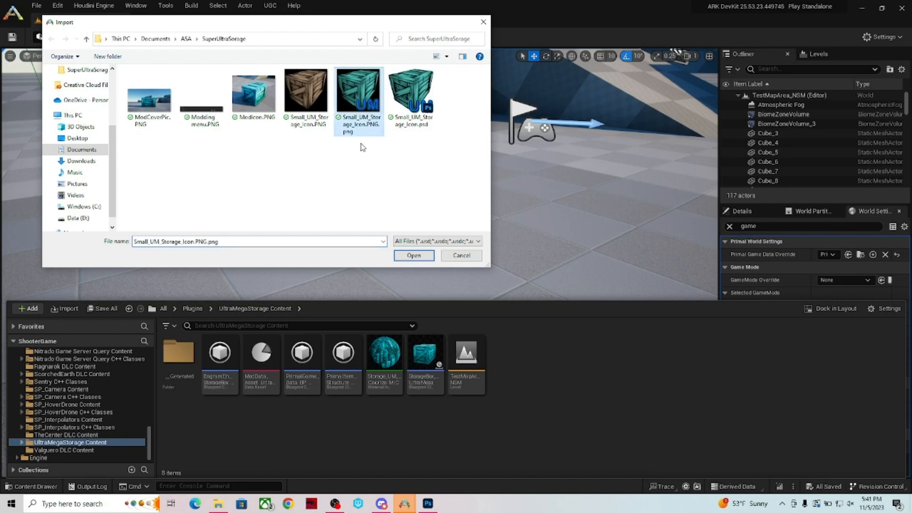
key(Right)
key(BackSpace)
key(BackSpace)
key(BackSpace)
key(BackSpace)
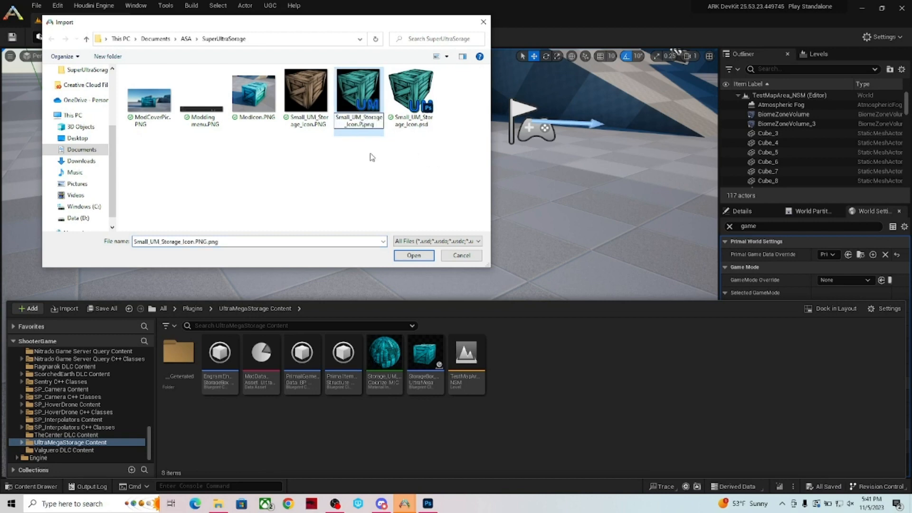
click(414, 256)
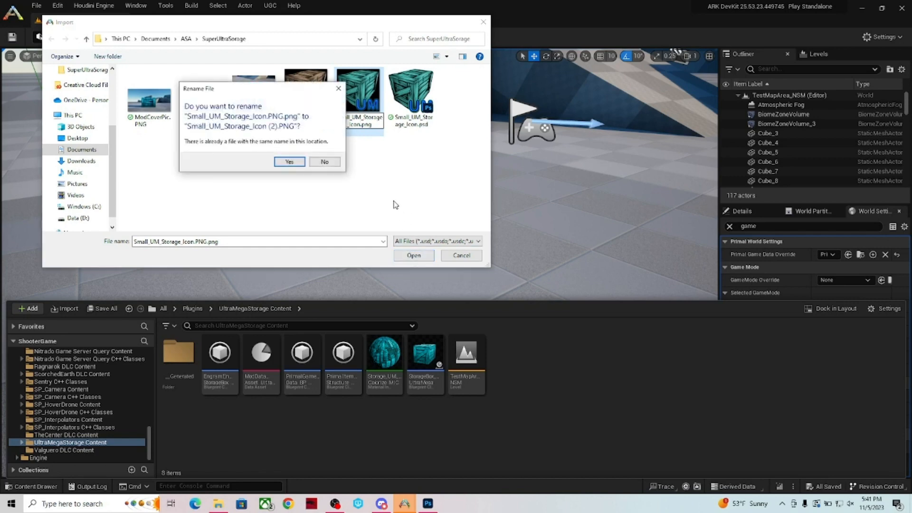
click(289, 162)
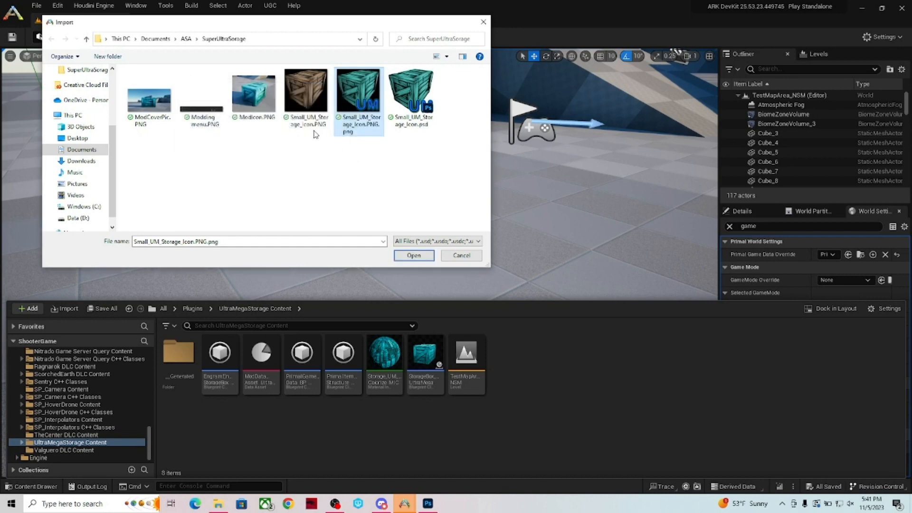
Rename the teal crate image Small_UM_Storage_Icon.PNG.png as Small_UltraMega_Storage_Icon.png
click(363, 129)
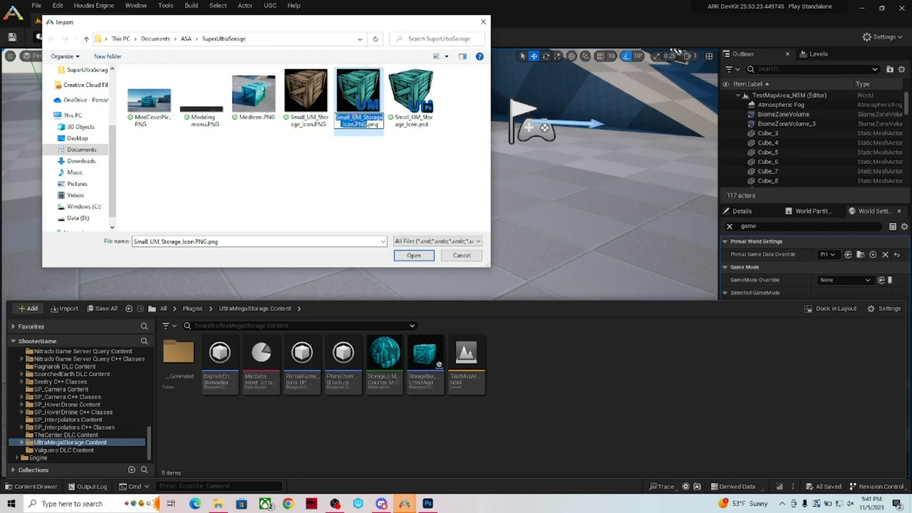
click(358, 117)
text(ltraM)
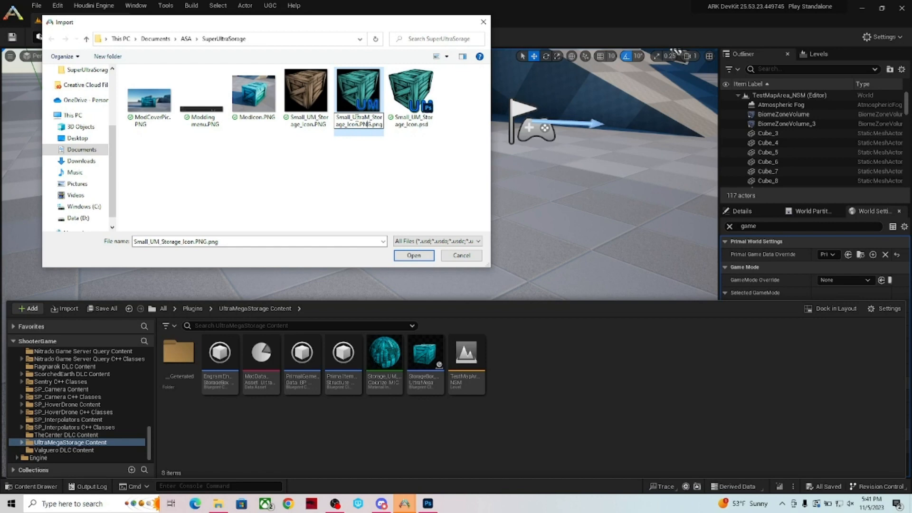
text(ega)
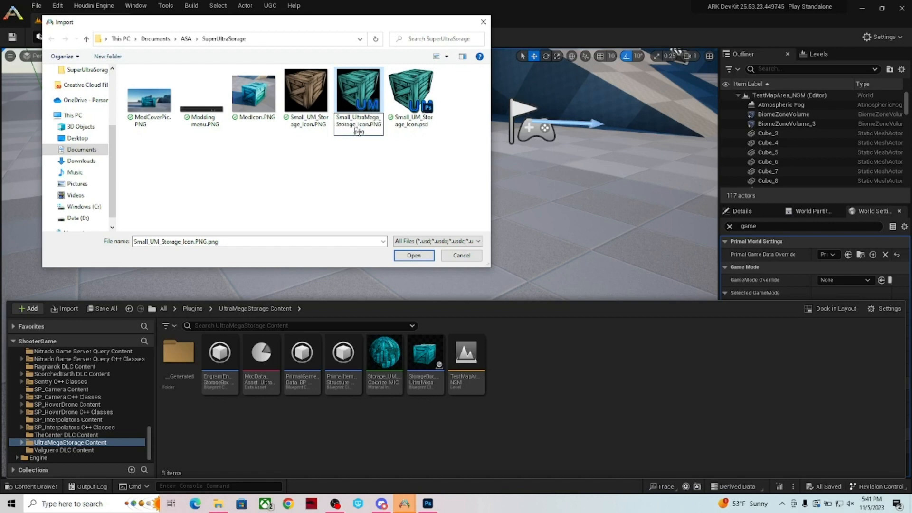
key(BackSpace)
key(BackSpace)
key(BackSpace)
key(BackSpace)
click(368, 157)
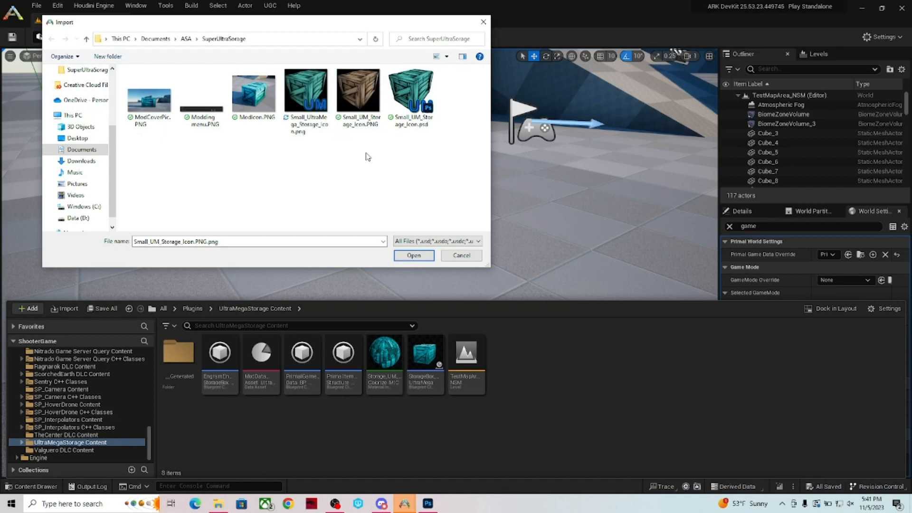
Import Small_UltraMega_Storage_Icon.png as a texture into the UltraMegaStorage Content folder
click(327, 133)
click(413, 255)
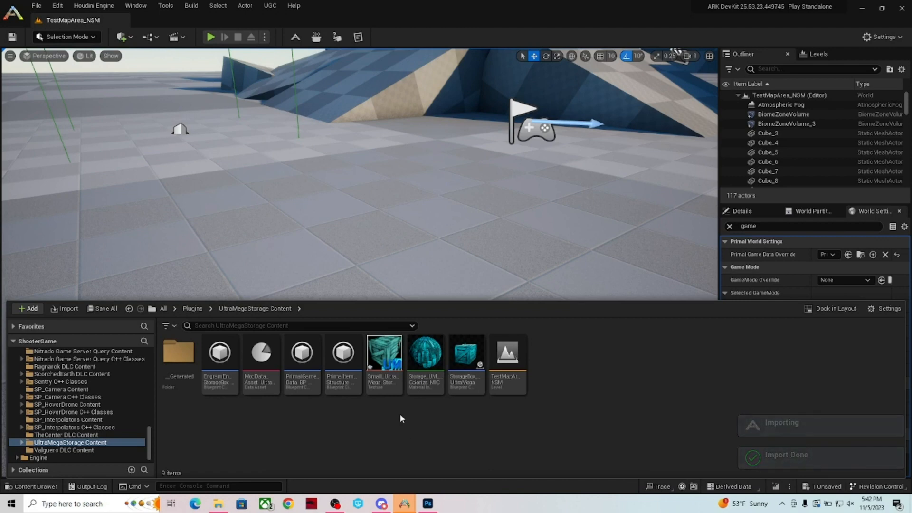
mouse_move(380, 359)
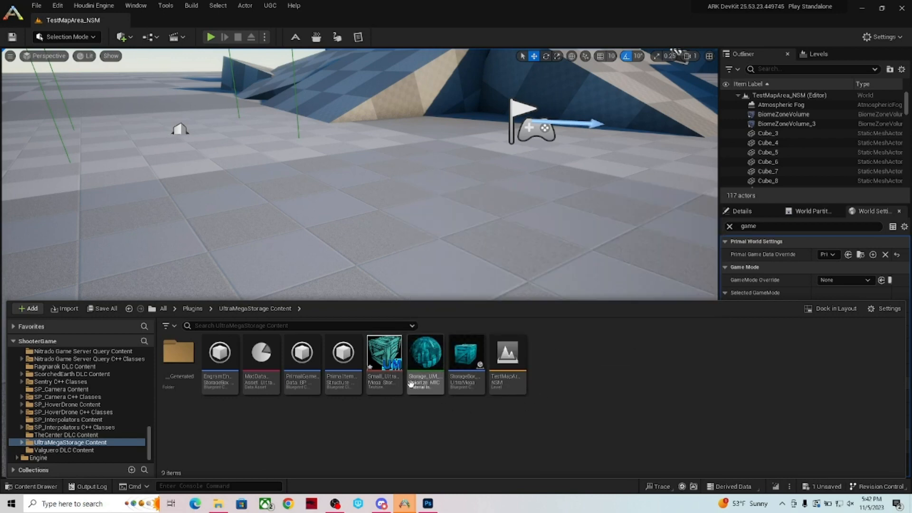
mouse_move(448, 387)
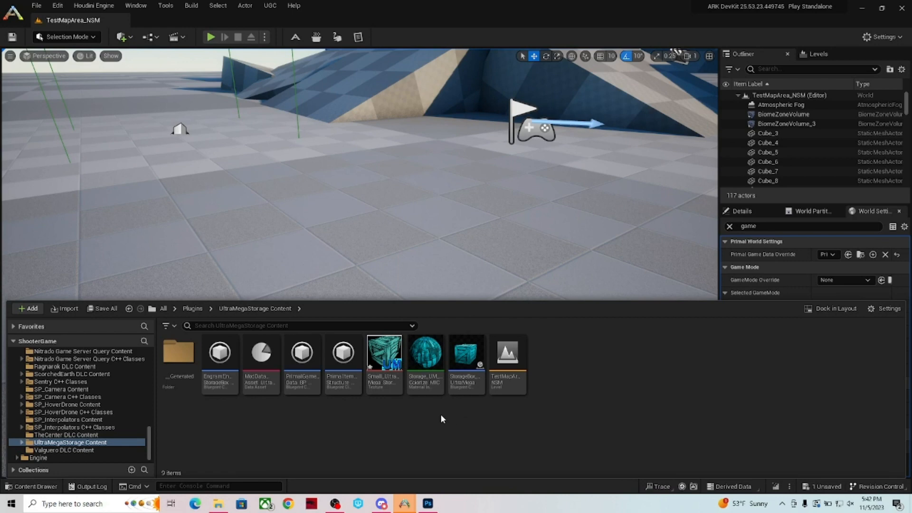
Open the PrimalItemStructure_StorageBox_UltraMega blueprint and filter its properties by "item icon"
click(386, 384)
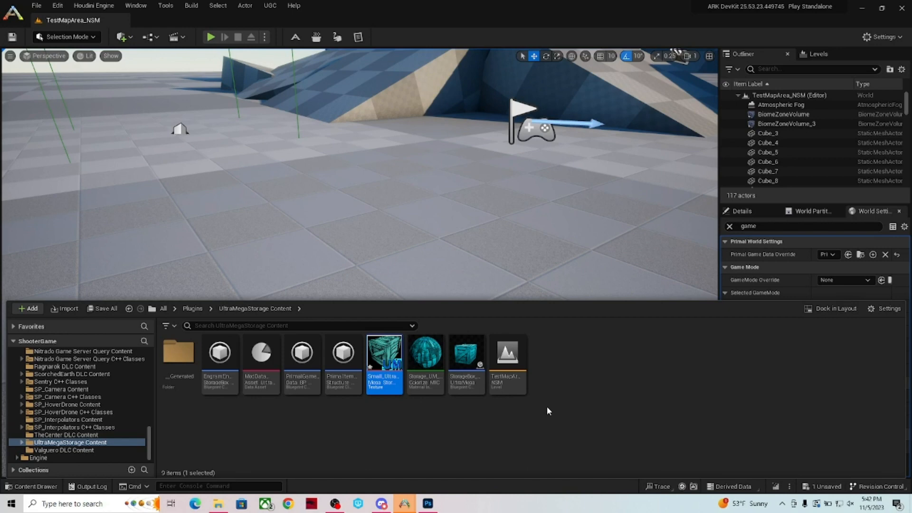
mouse_move(508, 380)
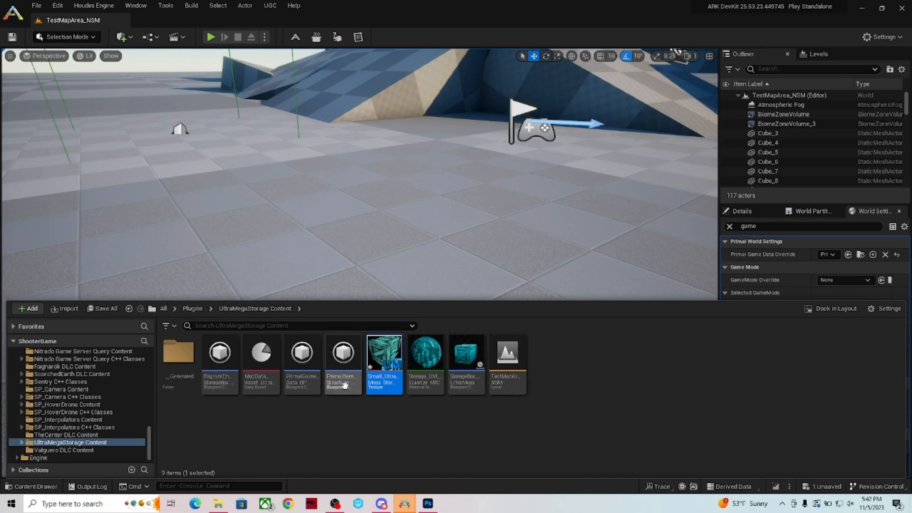
mouse_move(344, 386)
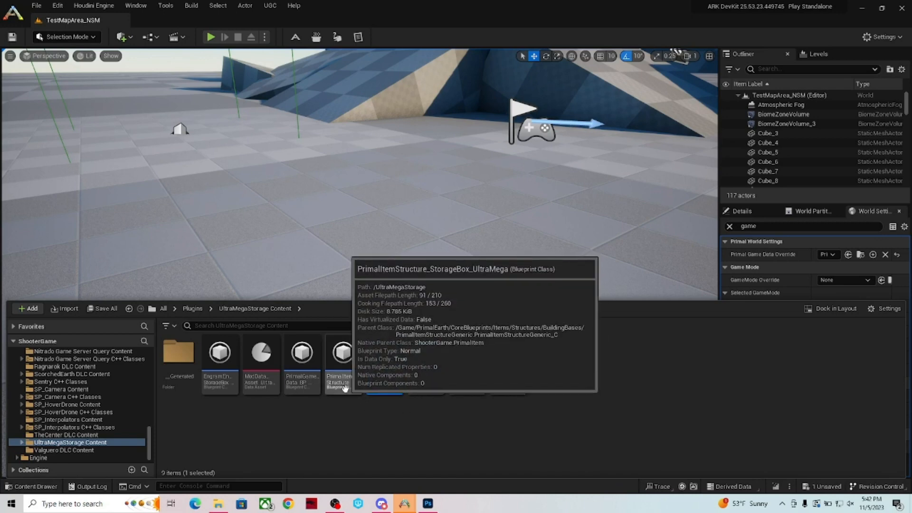
double_click(344, 386)
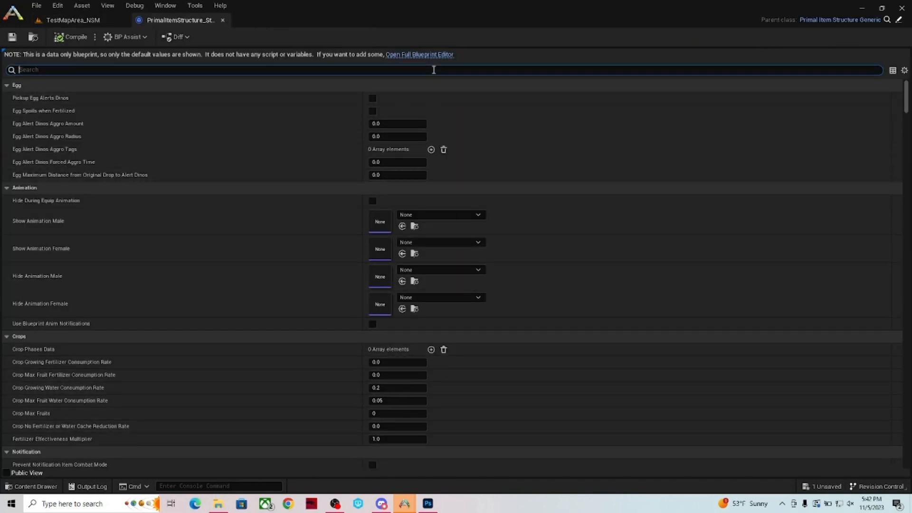
text(item)
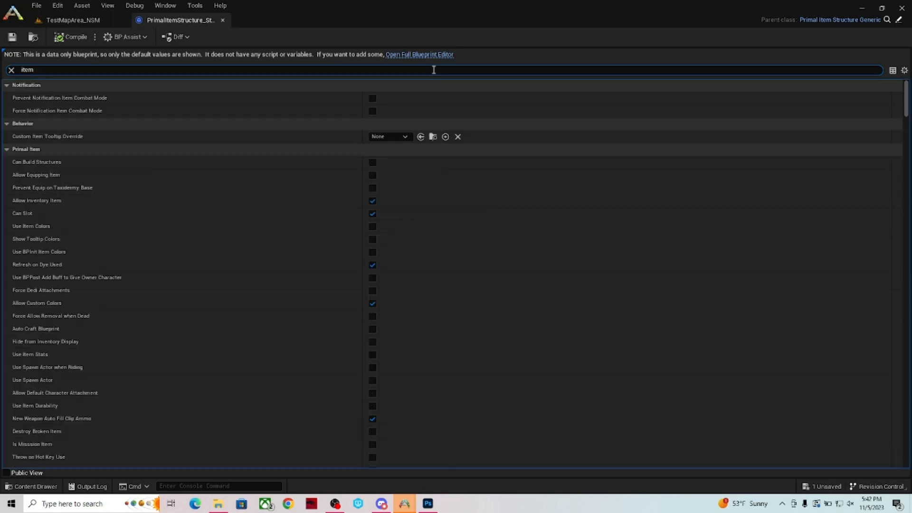
text( icon)
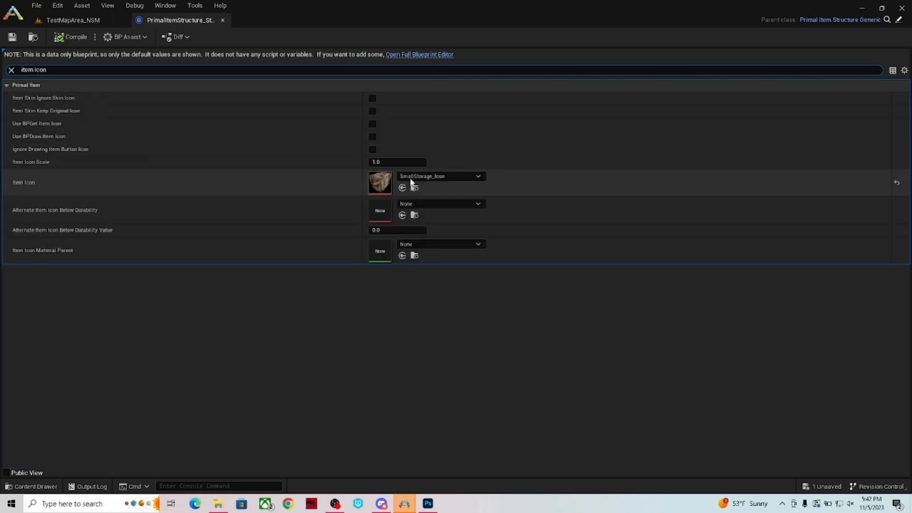
Set the blueprint's Item Icon to the Small_UltraMega_Storage_Icon texture, and compile and save the blueprint
click(402, 188)
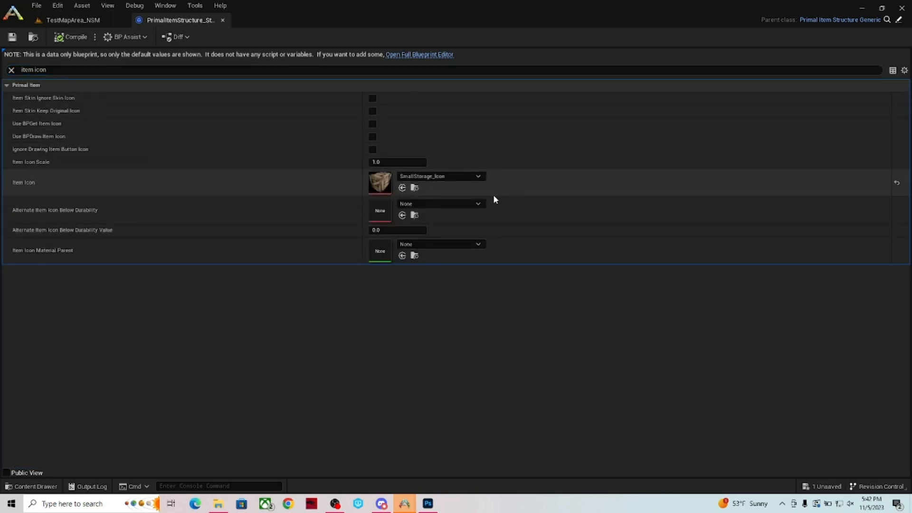
key(ctrl+space)
click(391, 383)
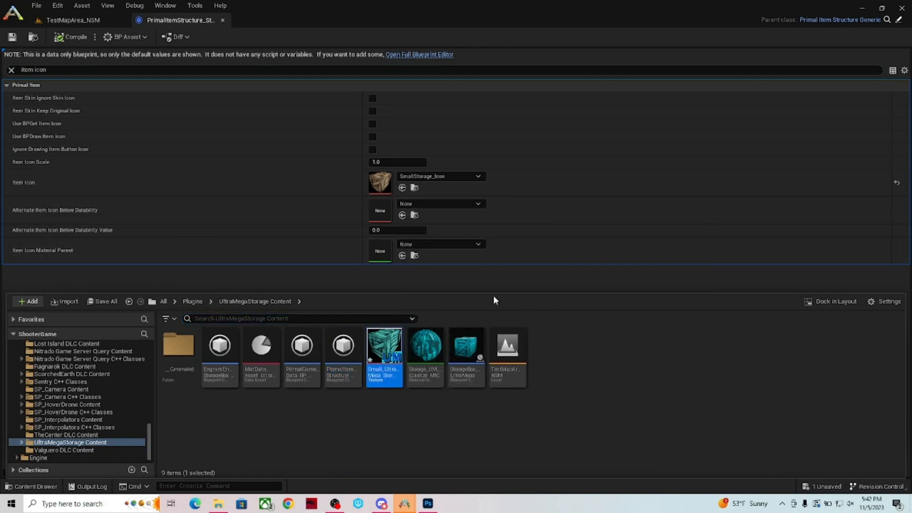
click(402, 188)
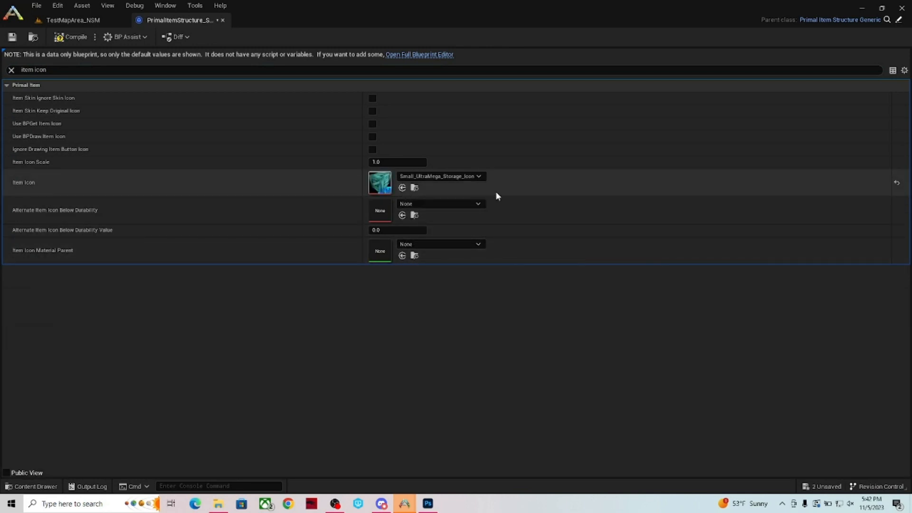
key(ctrl+space)
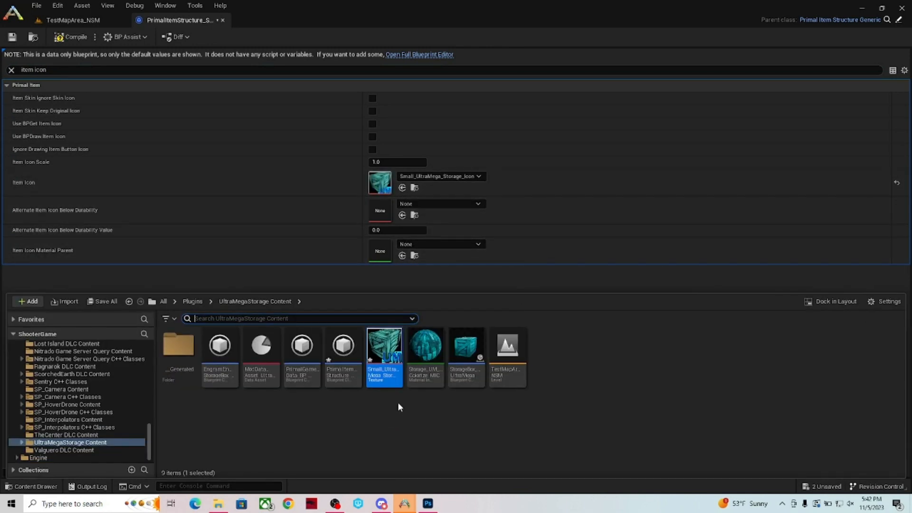
key(ctrl+space)
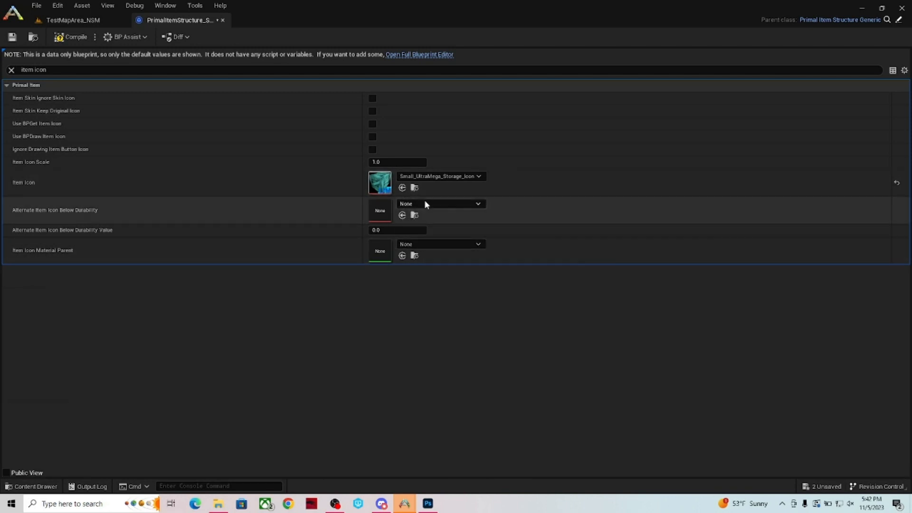
click(78, 40)
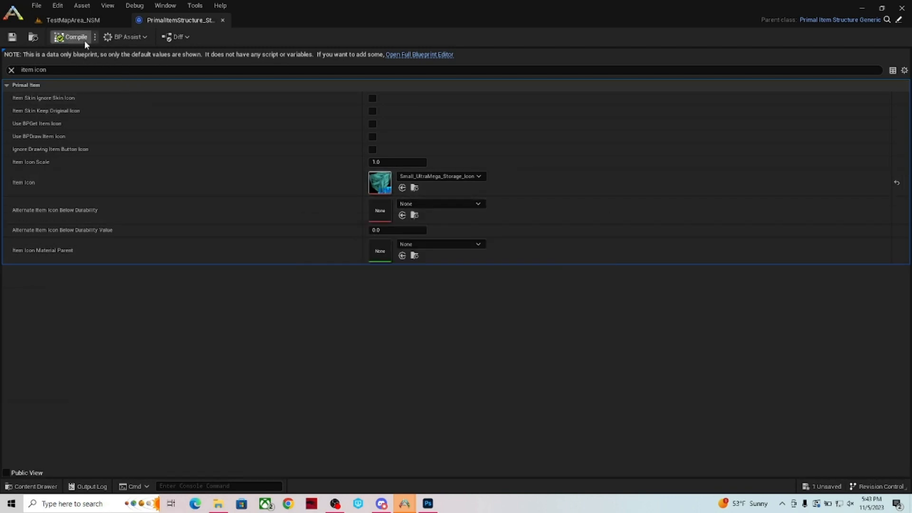
click(12, 37)
Play the TestMapArea_NSM level in the editor and run the console command cheat gmbuff
click(72, 20)
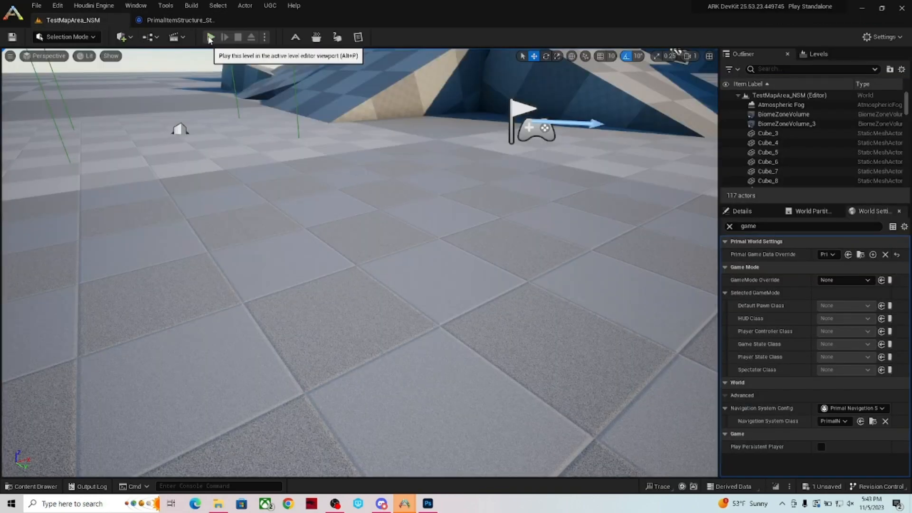
click(211, 37)
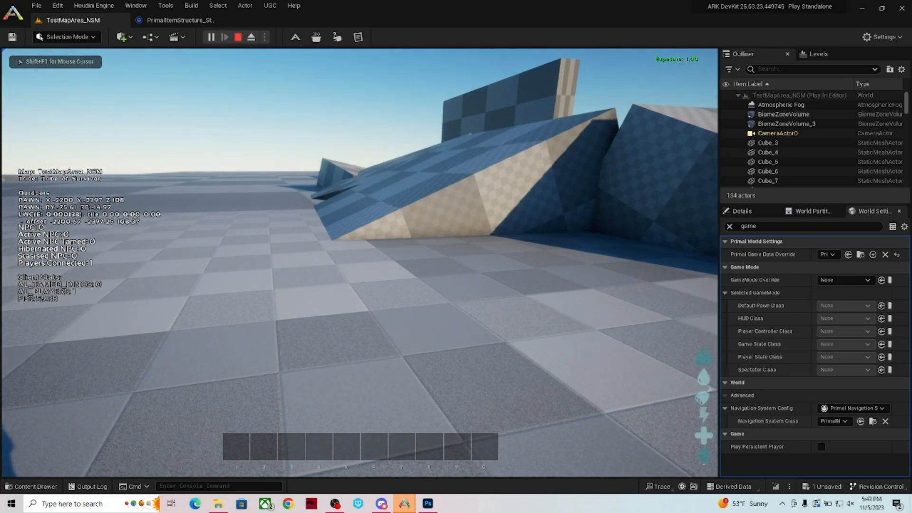
key(grave)
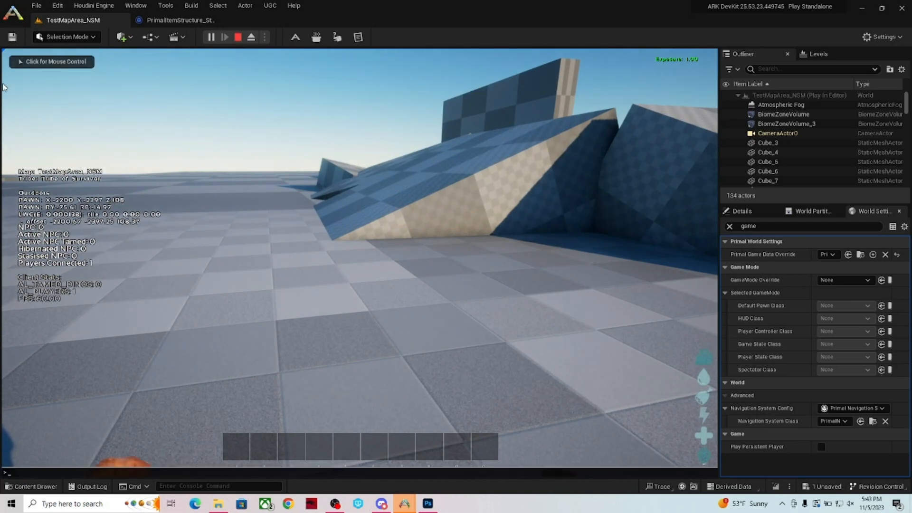
text(cheat gmbuff)
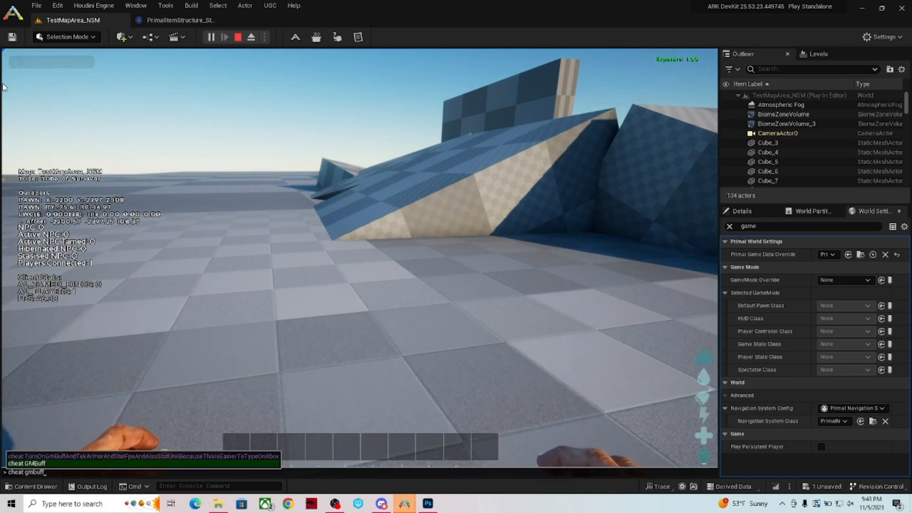
key(Return)
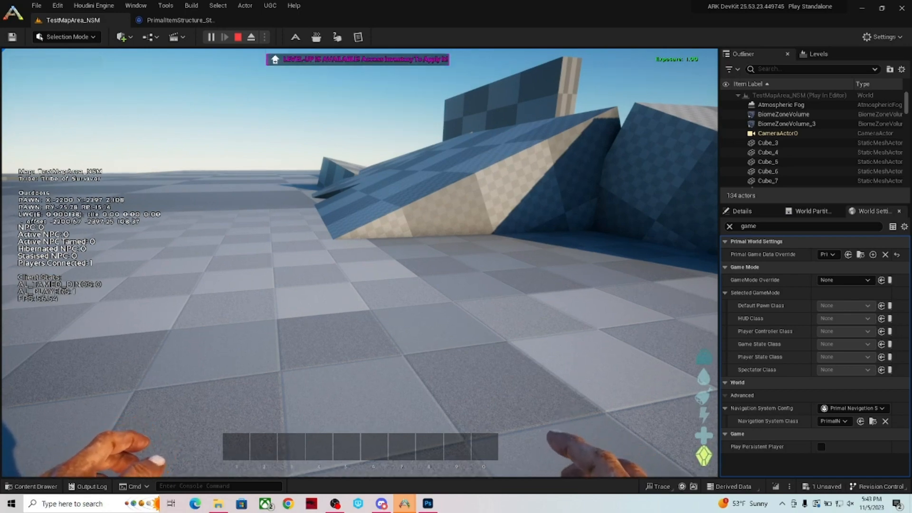
Raise the survivor's Weight stat to 310 in the inventory using the available level points, and close the inventory
key(i)
click(328, 91)
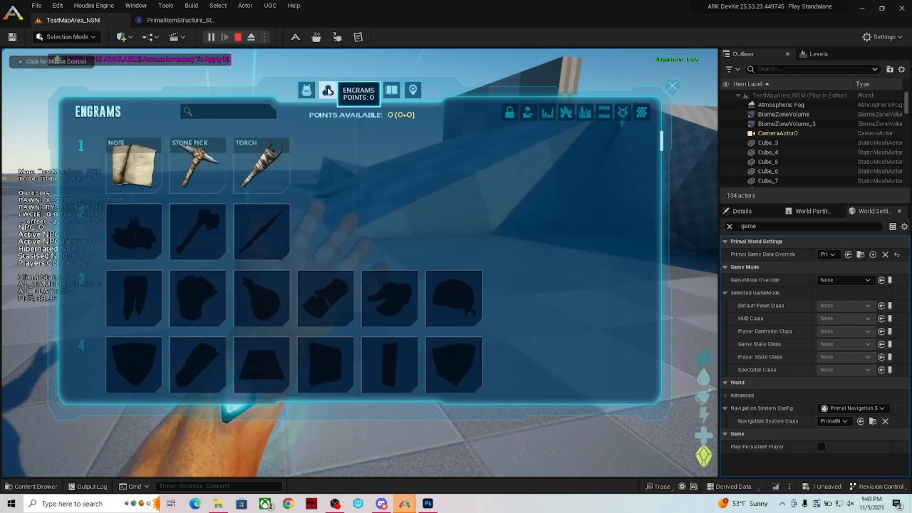
click(306, 90)
click(422, 313)
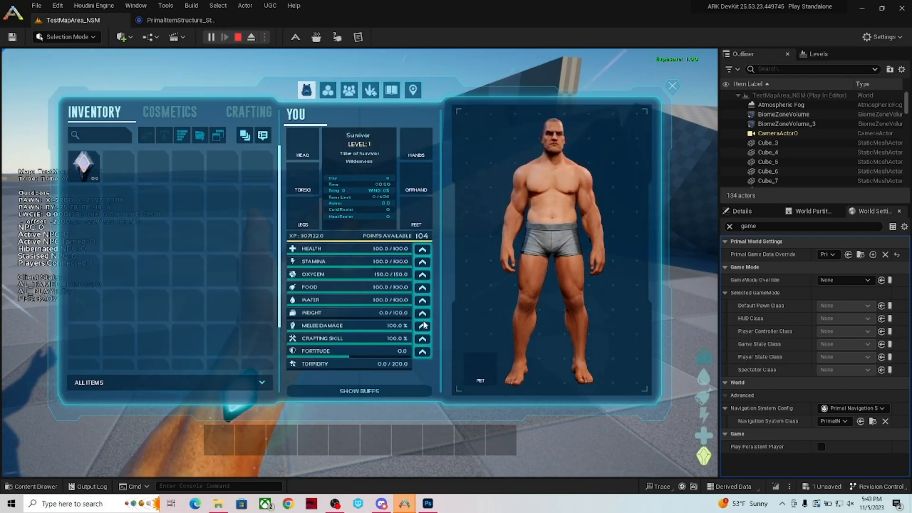
click(422, 314)
click(422, 313)
click(422, 314)
click(423, 314)
click(422, 313)
double_click(423, 314)
click(422, 314)
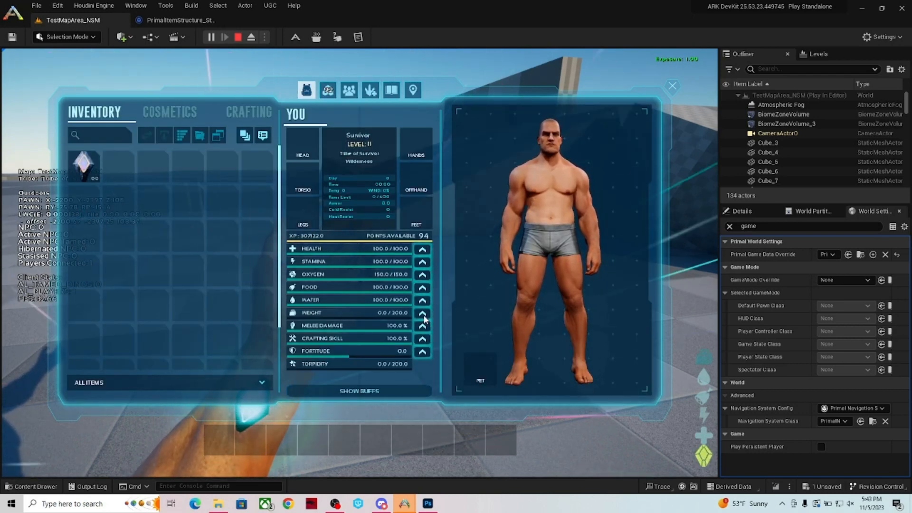
double_click(422, 314)
click(422, 313)
double_click(423, 314)
click(423, 314)
double_click(422, 314)
double_click(422, 313)
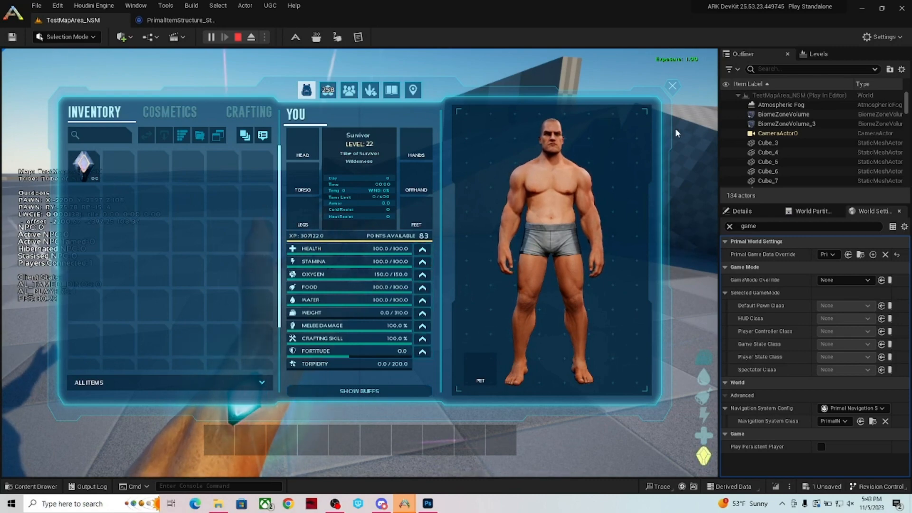
click(672, 86)
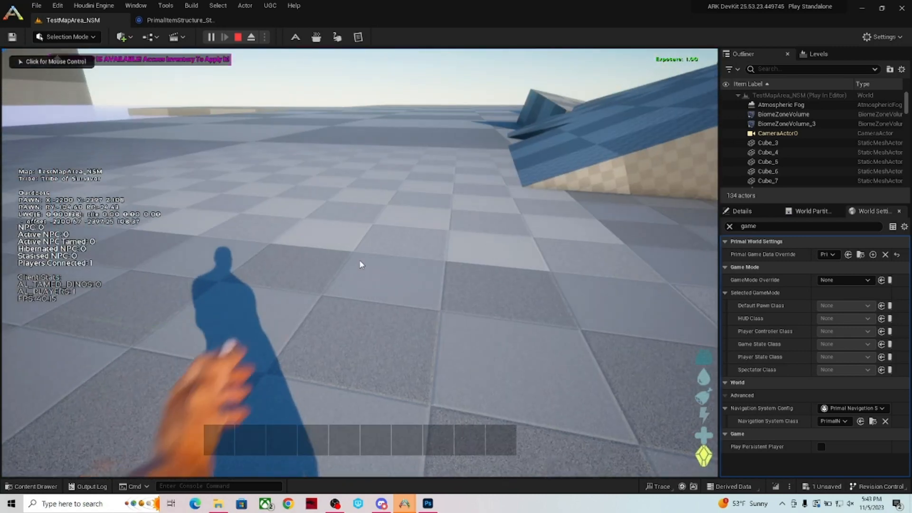
Filter the survivor's engrams by "mega", learn the Ultra Mega Storage Box engram, and close the inventory
key(i)
click(328, 90)
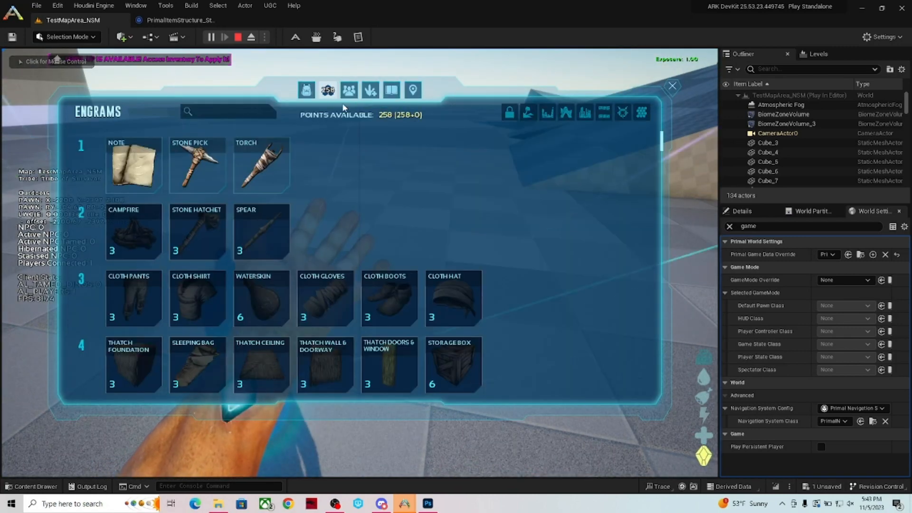
click(211, 110)
text(mega)
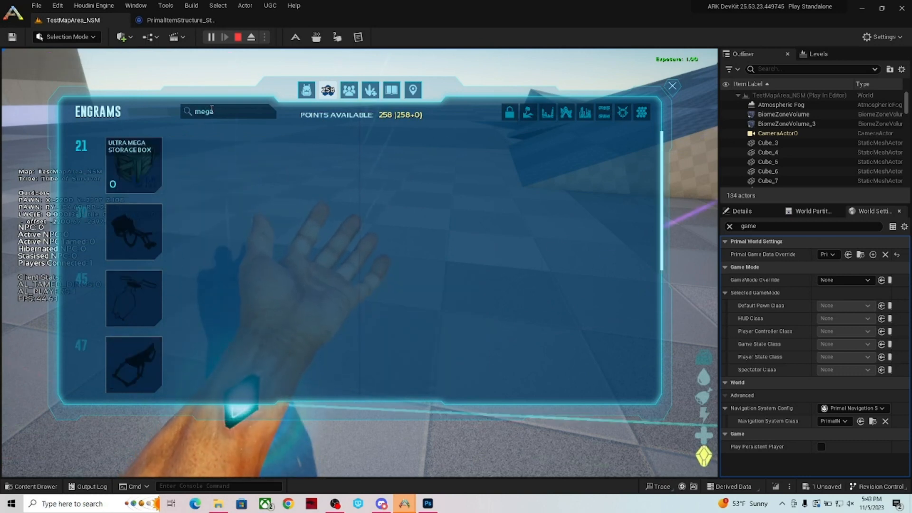
click(148, 193)
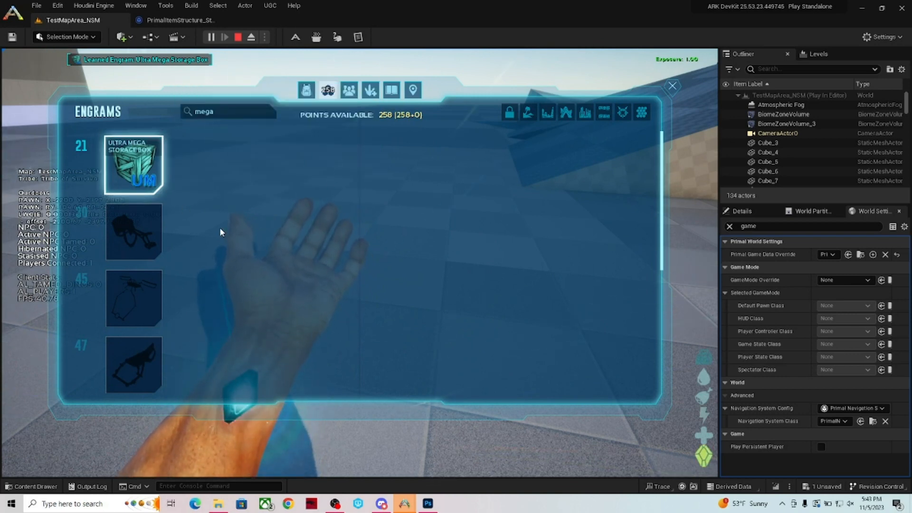
mouse_move(138, 181)
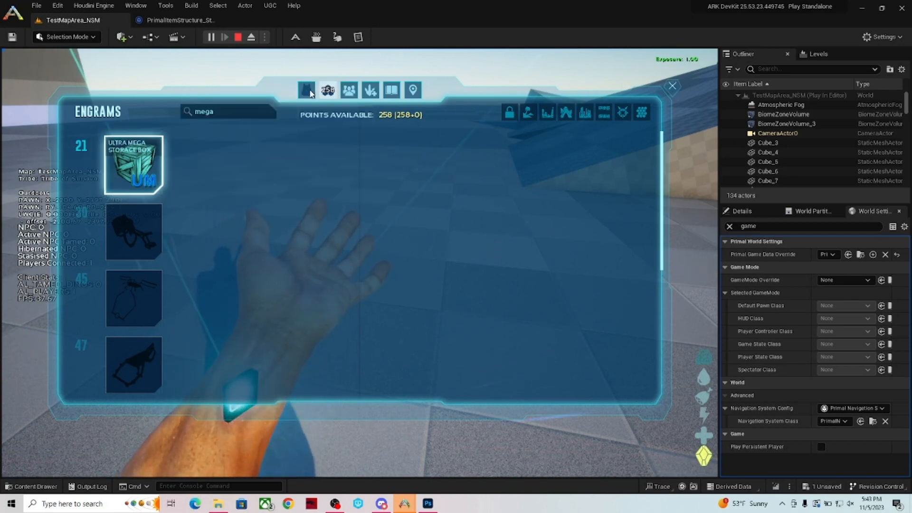
click(310, 92)
click(670, 79)
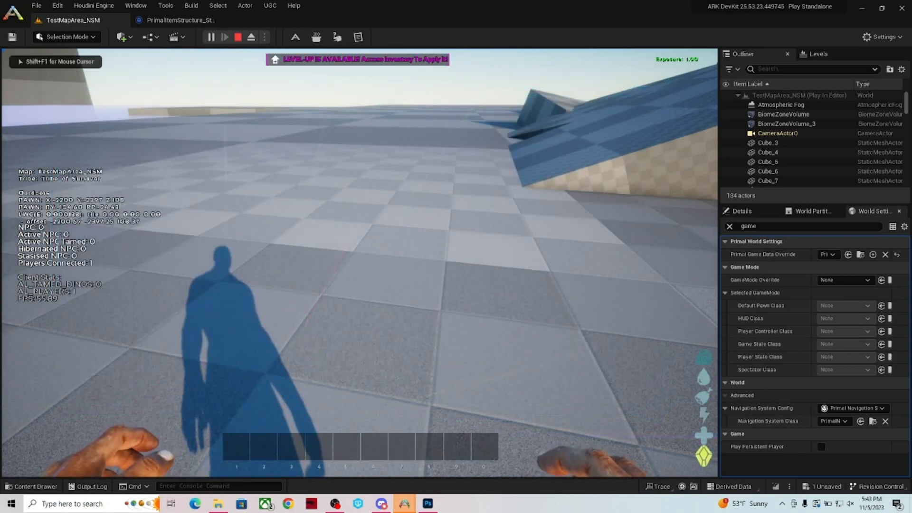
Spawn a Smithy from the MiscBuild category and a Metal Foundation from the MetalBuild category of the cheat spawn menu
key(y)
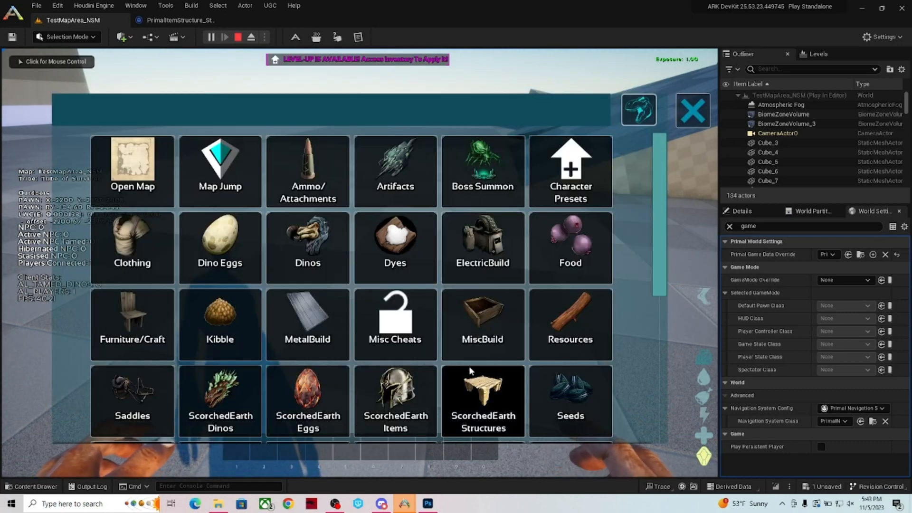
click(470, 333)
scroll(454, 311, down, 3)
scroll(467, 323, down, 3)
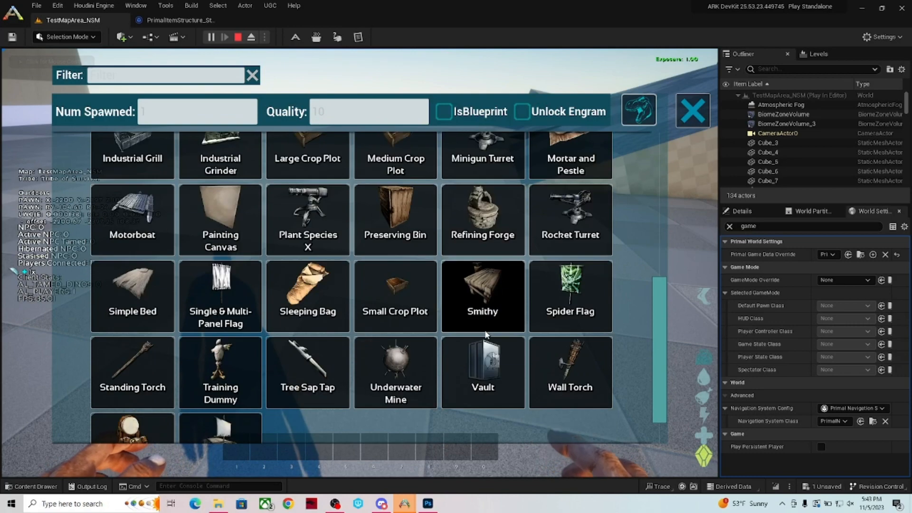
scroll(401, 288, up, 1)
scroll(340, 278, up, 5)
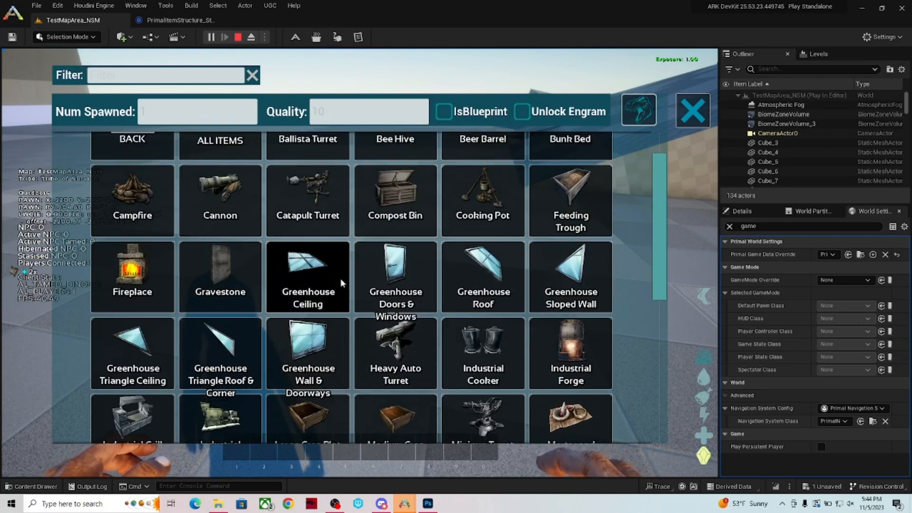
click(133, 164)
click(301, 323)
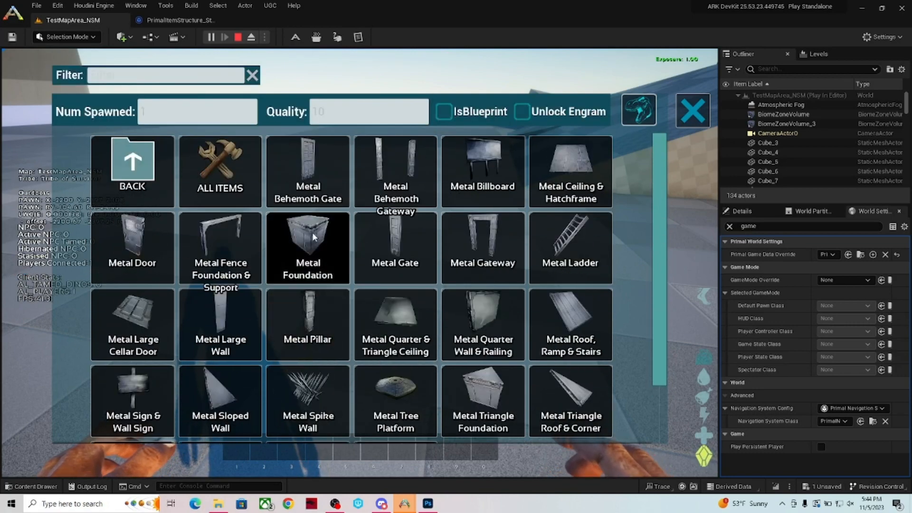
click(694, 114)
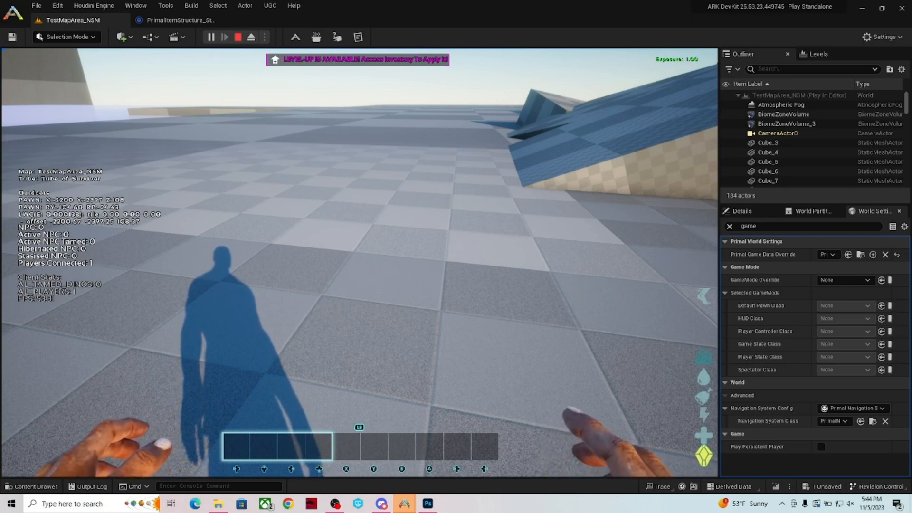
Place the Metal Foundation from the survivor's inventory on the ground in front of the survivor
key(i)
mouse_move(182, 163)
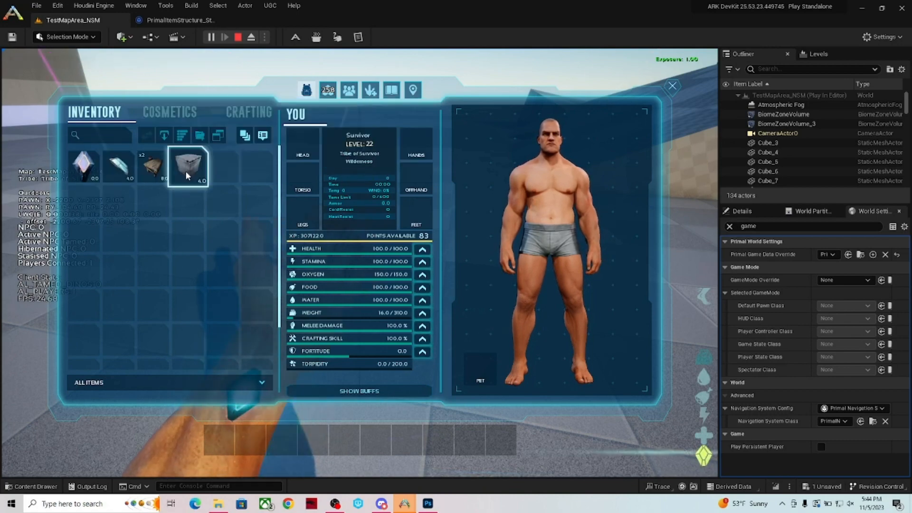
key(e)
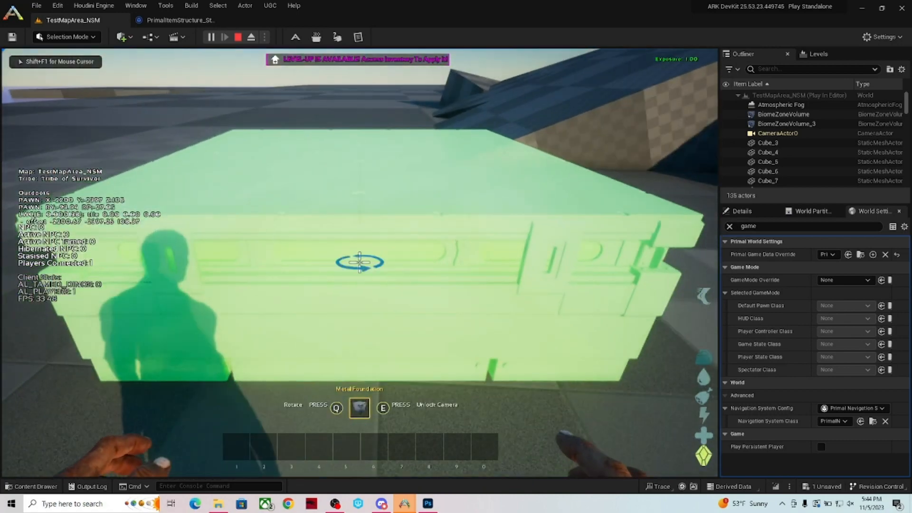
click(360, 262)
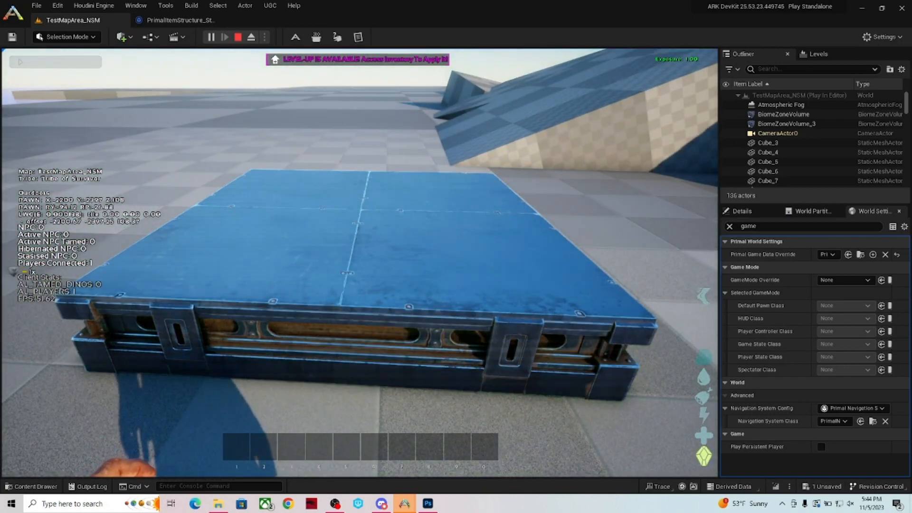
Place a Smithy on the metal foundation and open the Ultra Mega Storage folder in its inventory
key(i)
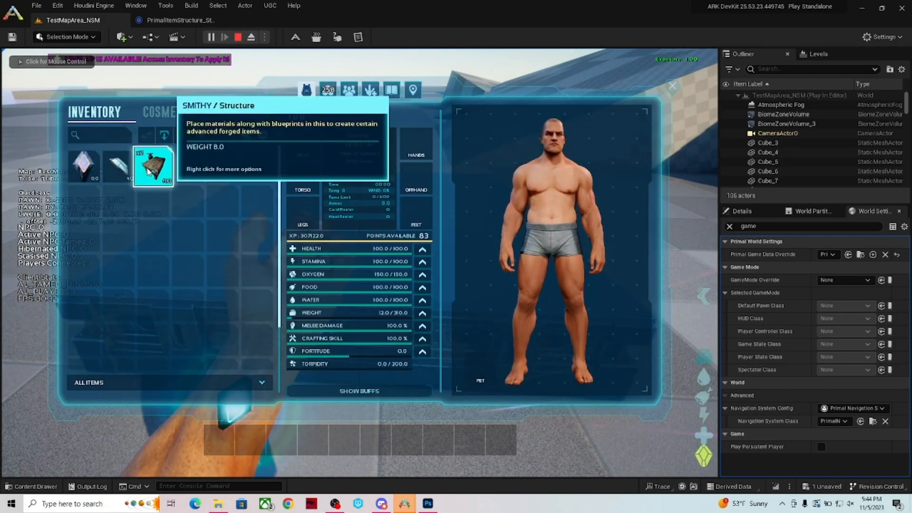
key(e)
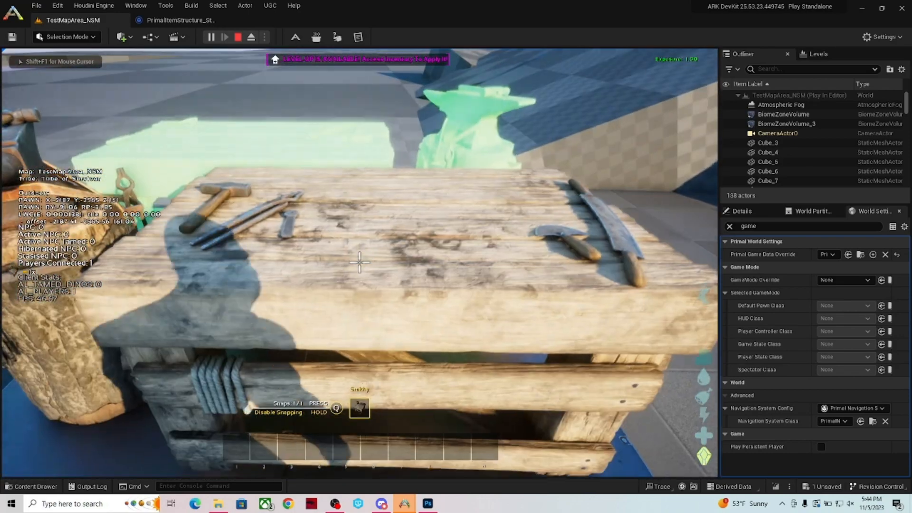
click(359, 262)
key(e)
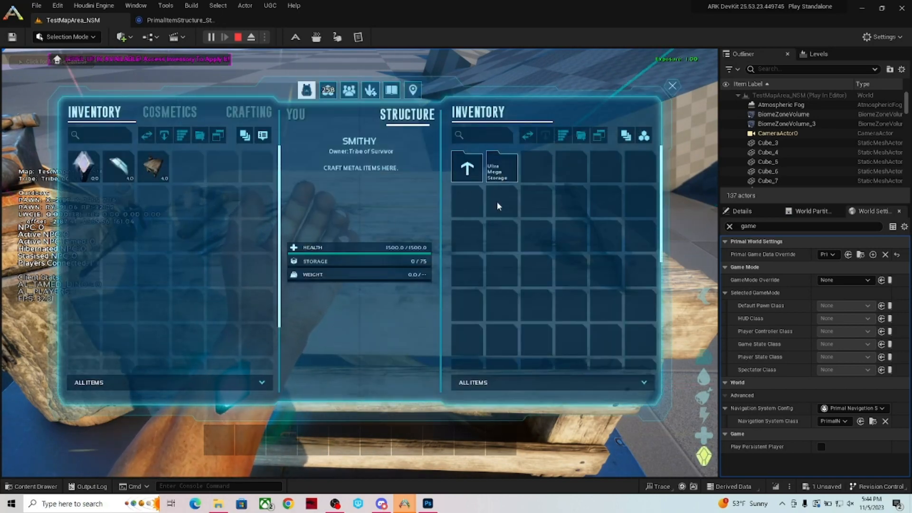
click(499, 180)
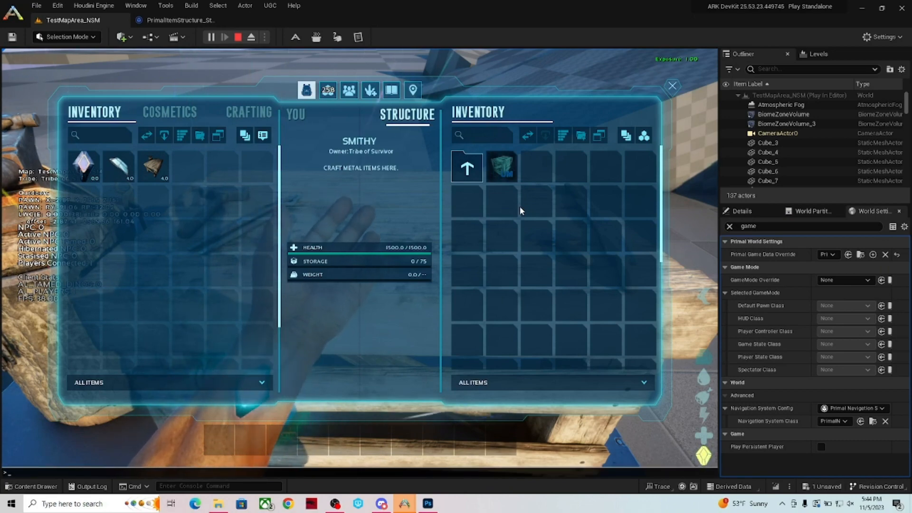
Run the console command cheat giveresources four times to stock the survivor's inventory with crafting materials
text(give)
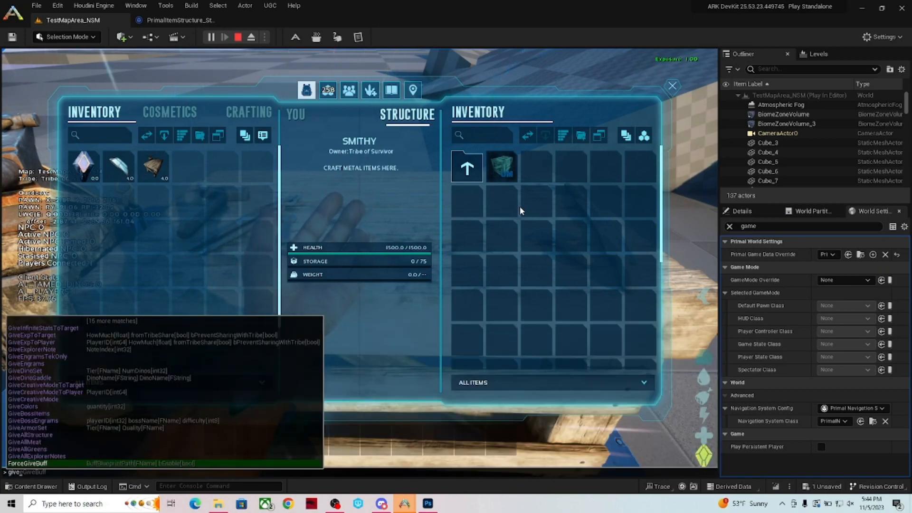
key(Home)
text(cheat )
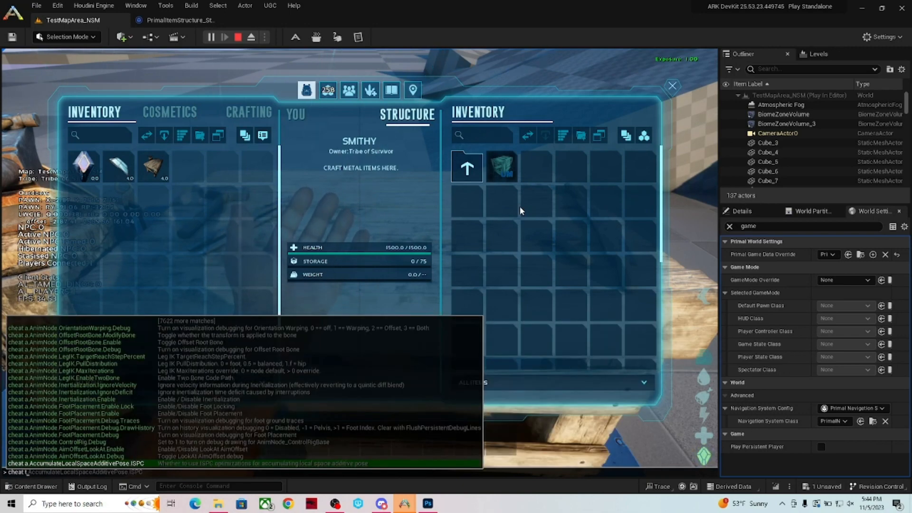
text(giveresources)
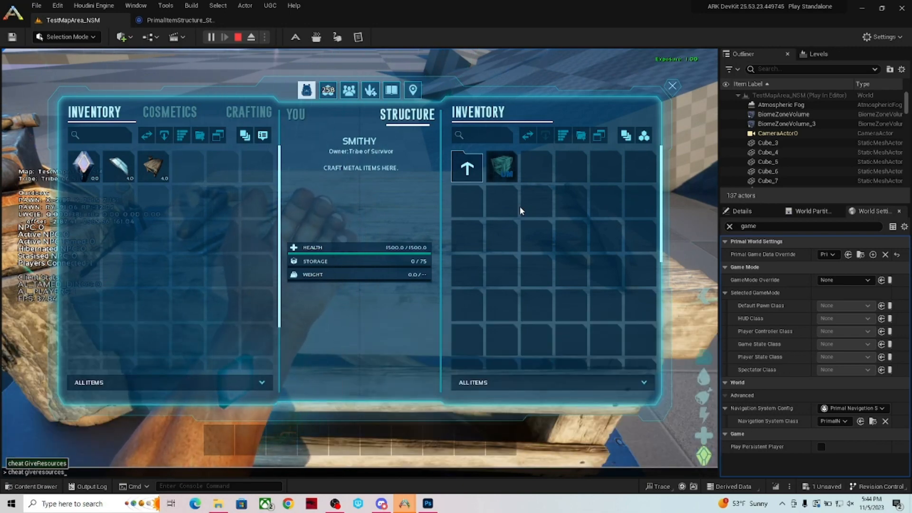
key(Return)
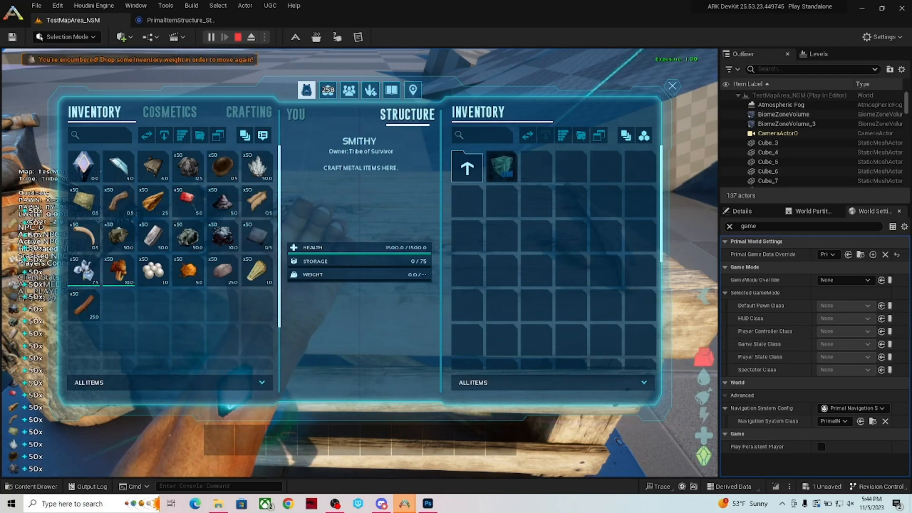
key(Up)
key(Return)
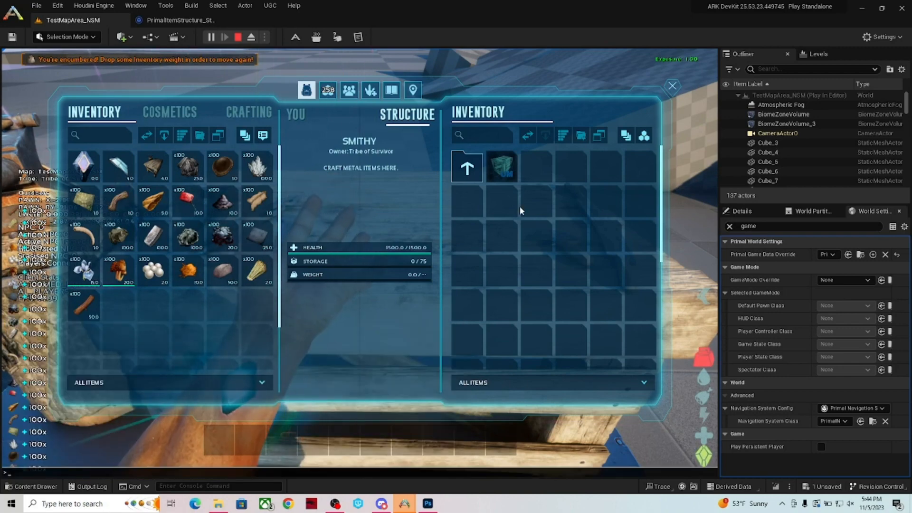
key(Up)
key(Return)
key(grave)
key(Up)
key(Return)
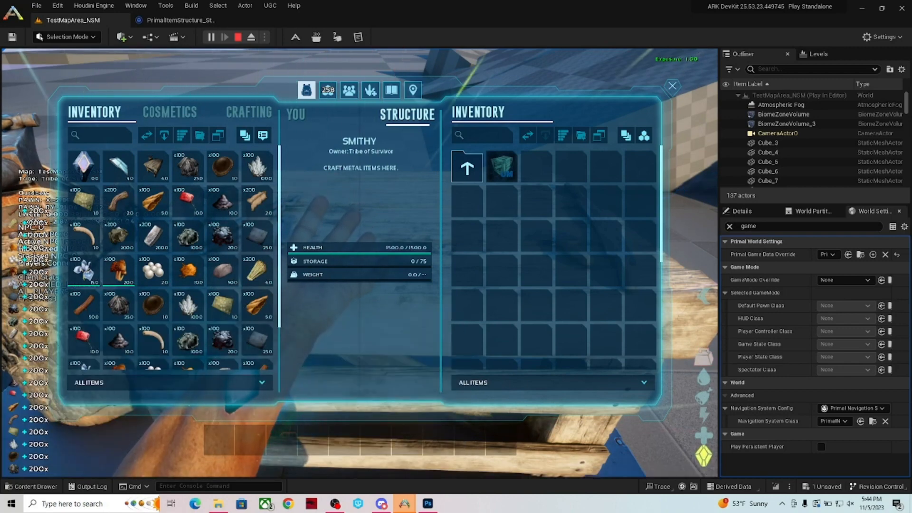
Transfer all of the survivor's items into the Smithy and craft an Ultra Mega Storage Box there
click(146, 135)
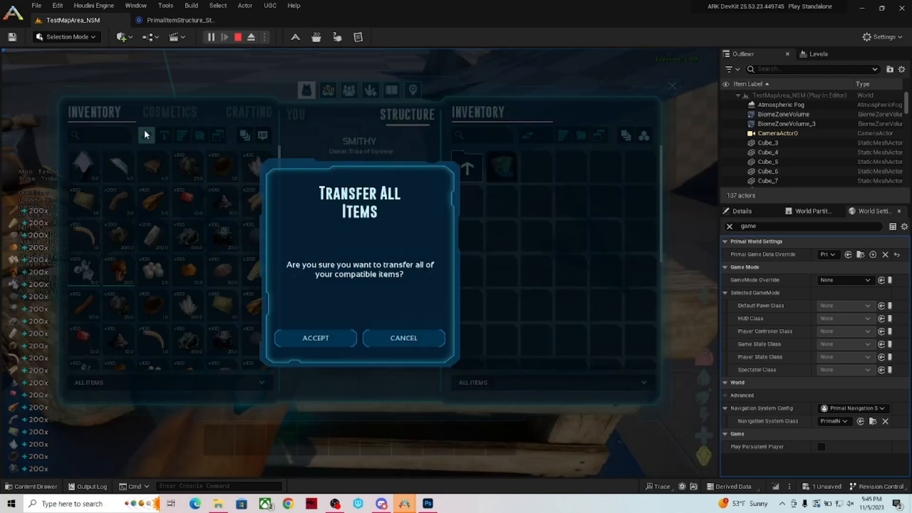
click(319, 338)
double_click(503, 174)
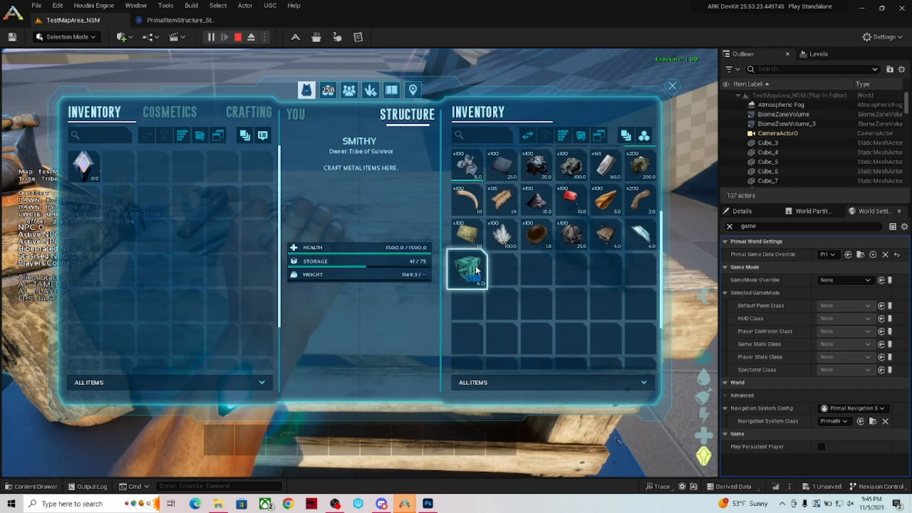
Move the crafted Ultra Mega Storage Box into the survivor's inventory and place it on the ground beside the foundation
drag(475, 266, 121, 176)
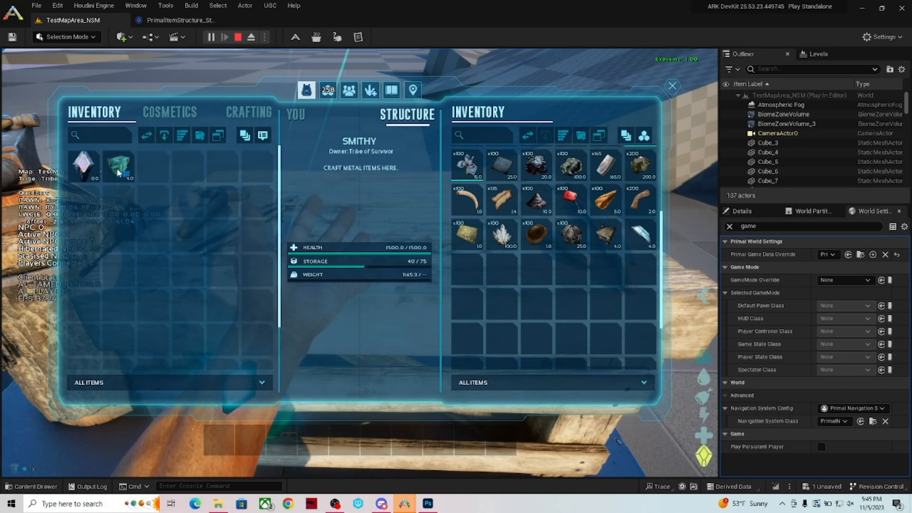
click(672, 88)
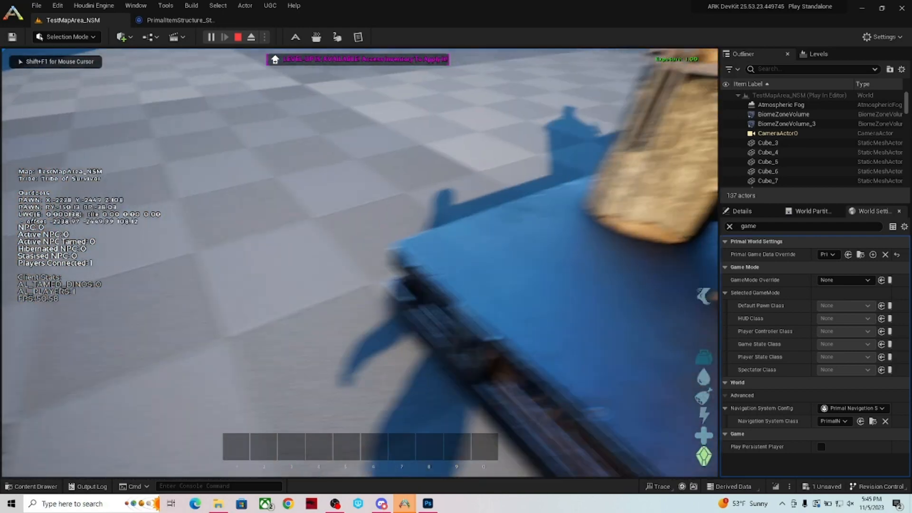
key(i)
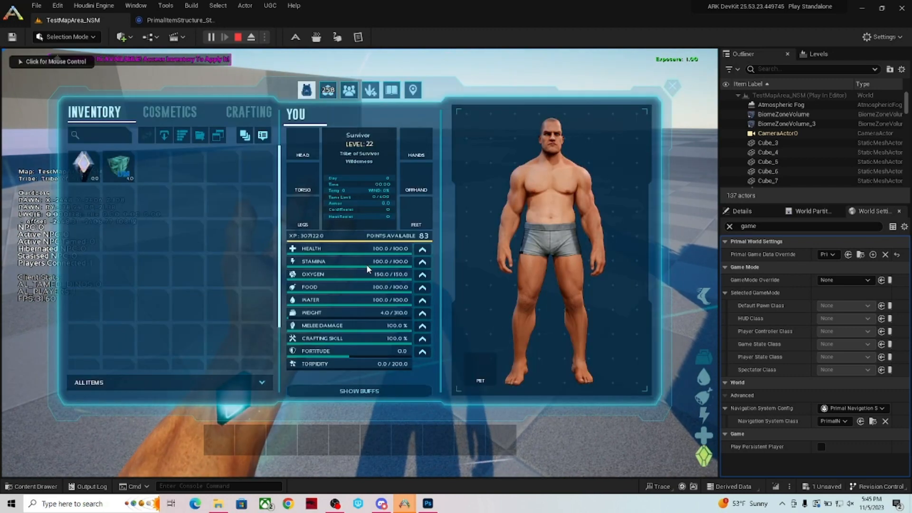
mouse_move(123, 185)
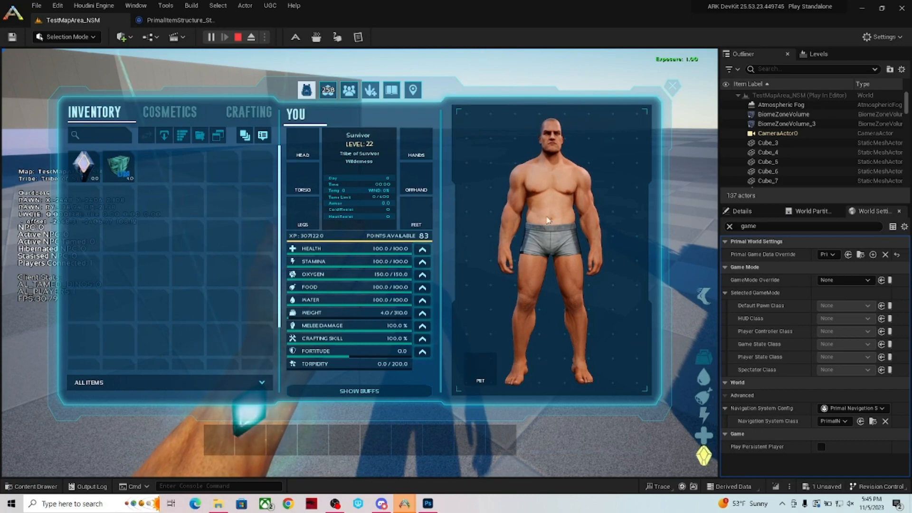
double_click(125, 176)
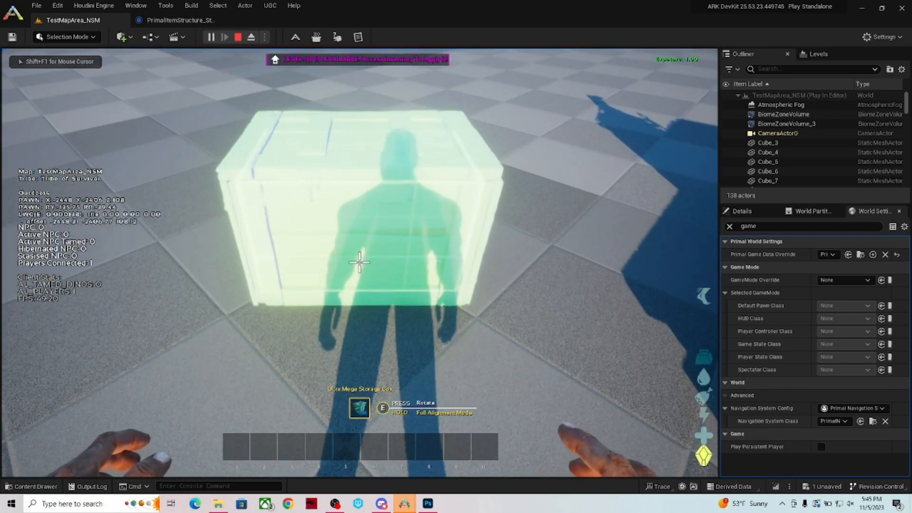
click(360, 262)
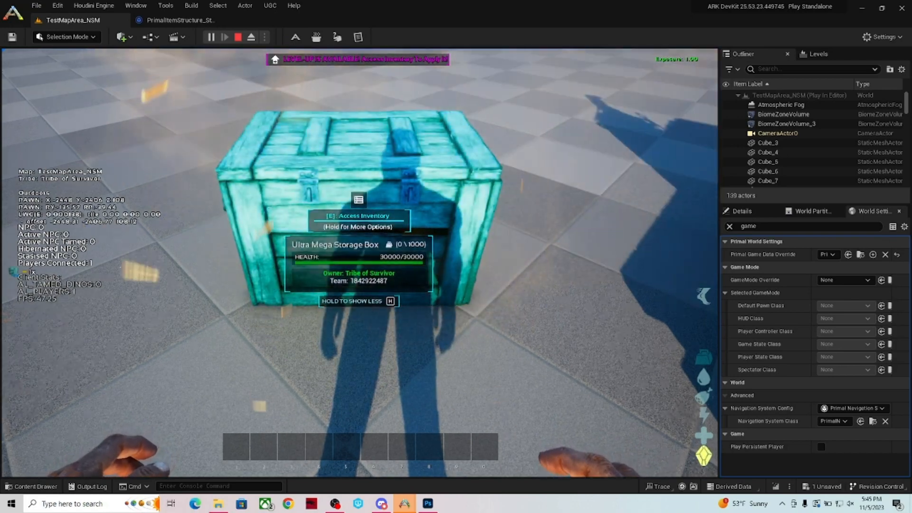
key(a)
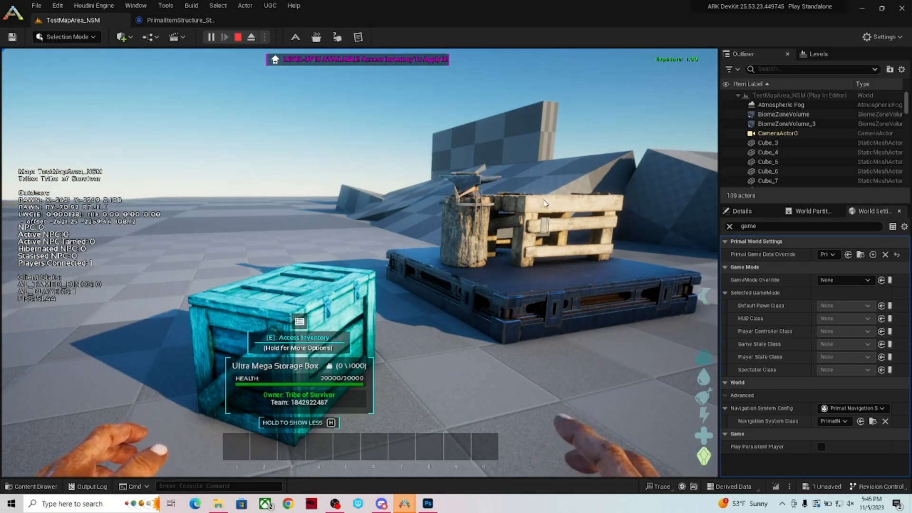
Stop the play session and save all unsaved levels and assets
key(Escape)
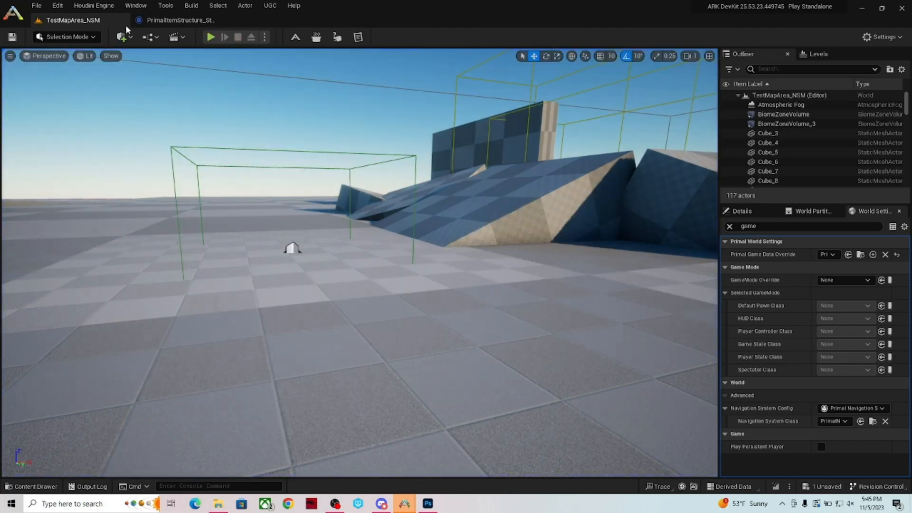
click(37, 5)
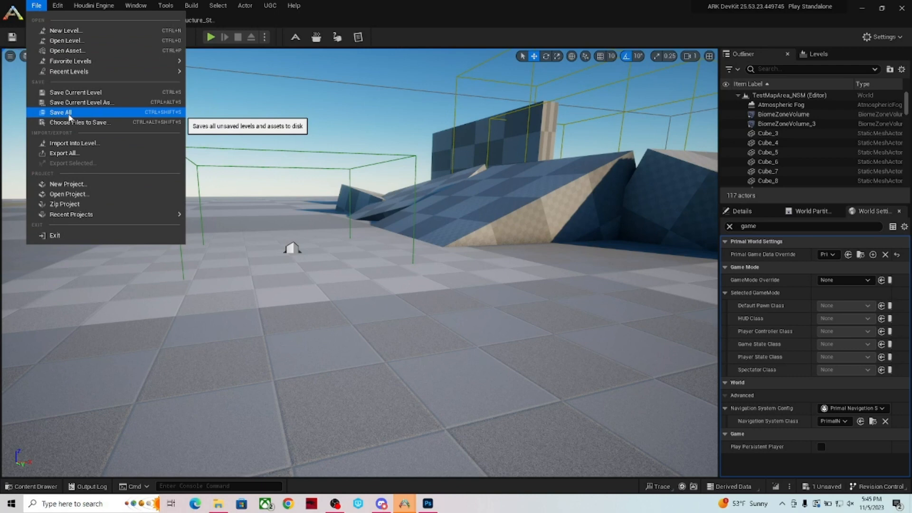
click(69, 113)
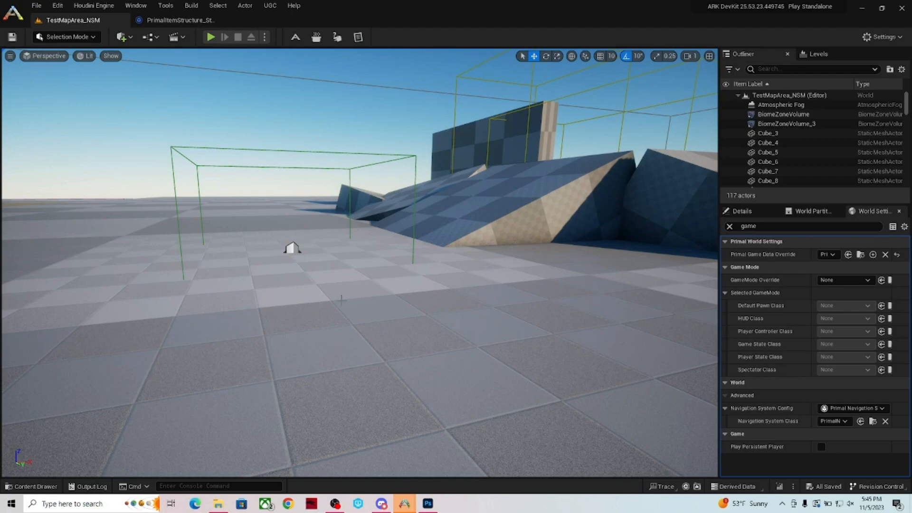
Start a play session on the test map and walk the survivor out to an open stretch of floor
key(s)
right_drag(360, 263, 362, 286)
key(s)
key(w)
key(w)
key(s)
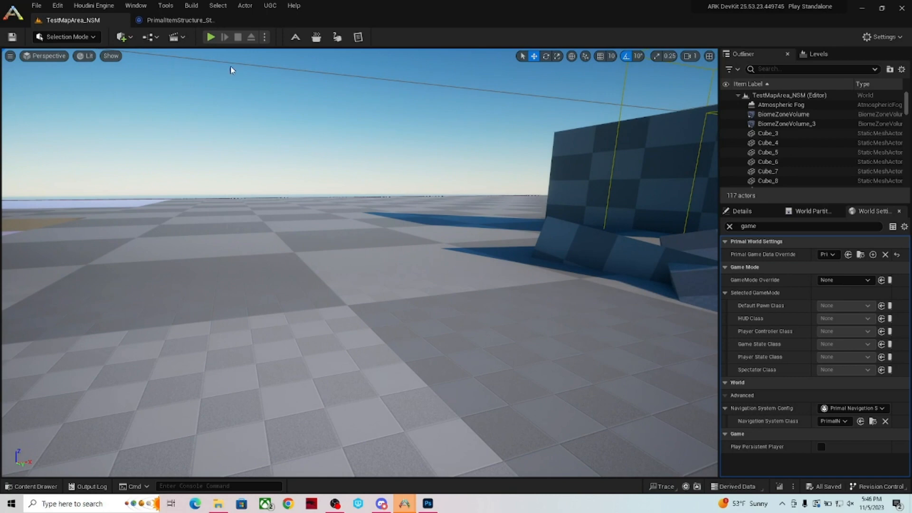
click(212, 36)
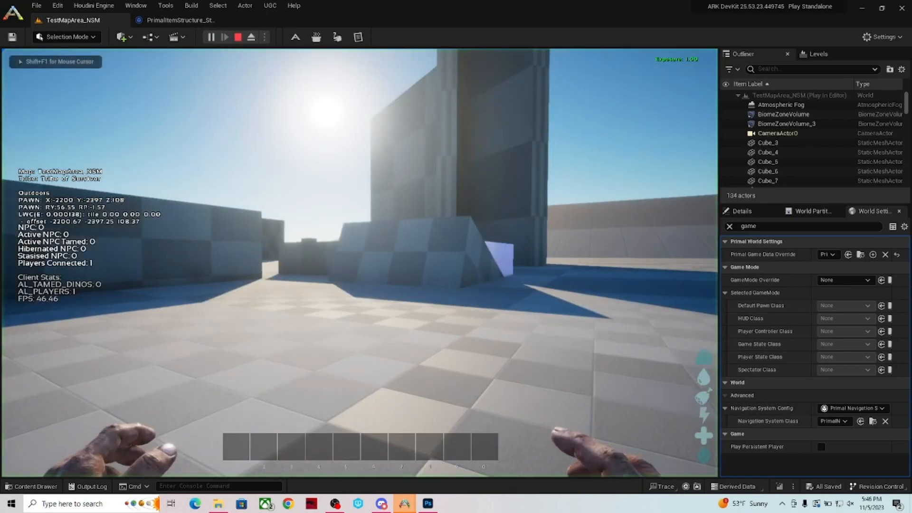
key(w)
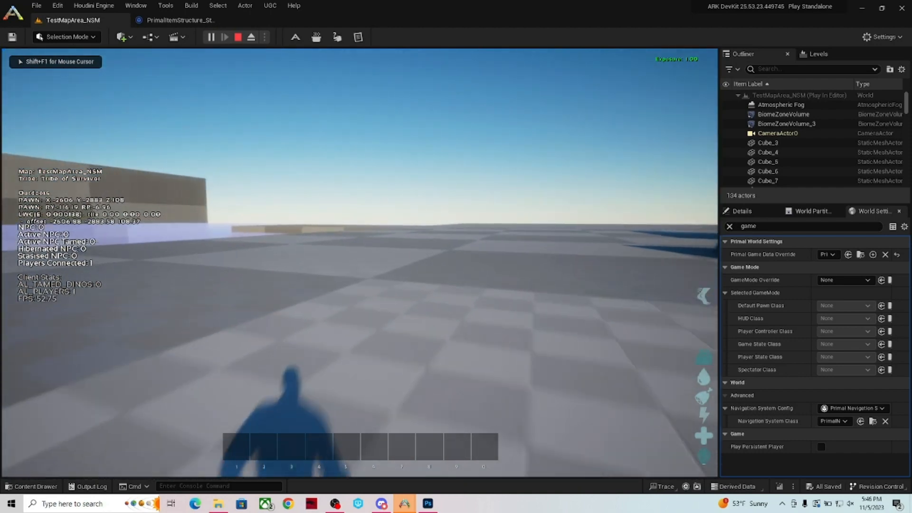
key(w)
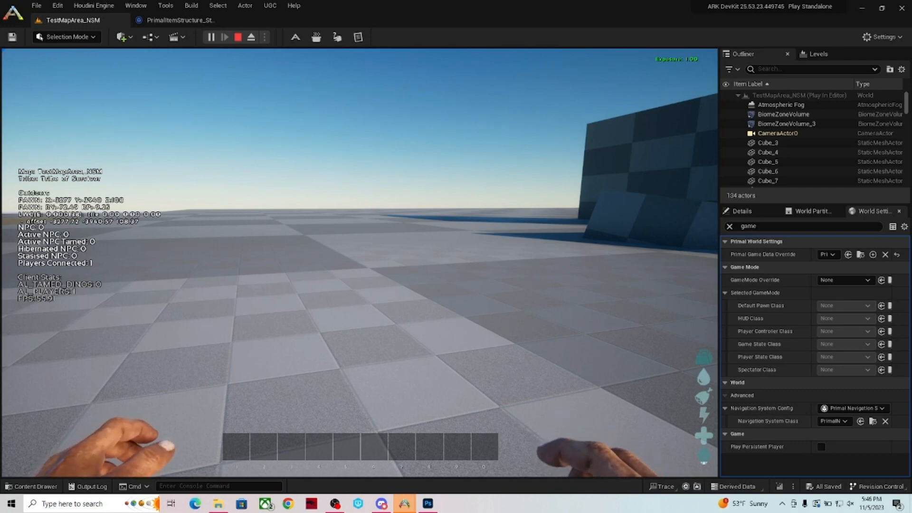
Spawn a standard Storage Box from the WoodBuild category of the cheat menu into the survivor's inventory
key(y)
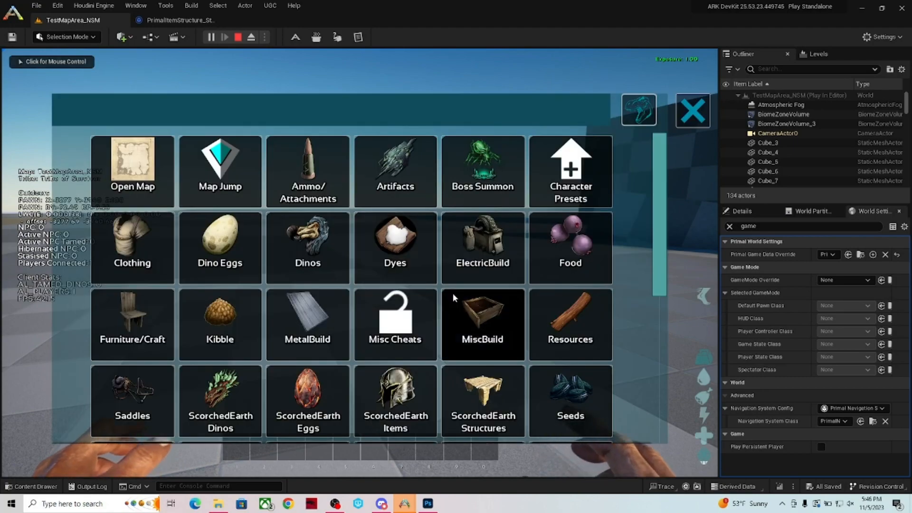
scroll(498, 318, down, 5)
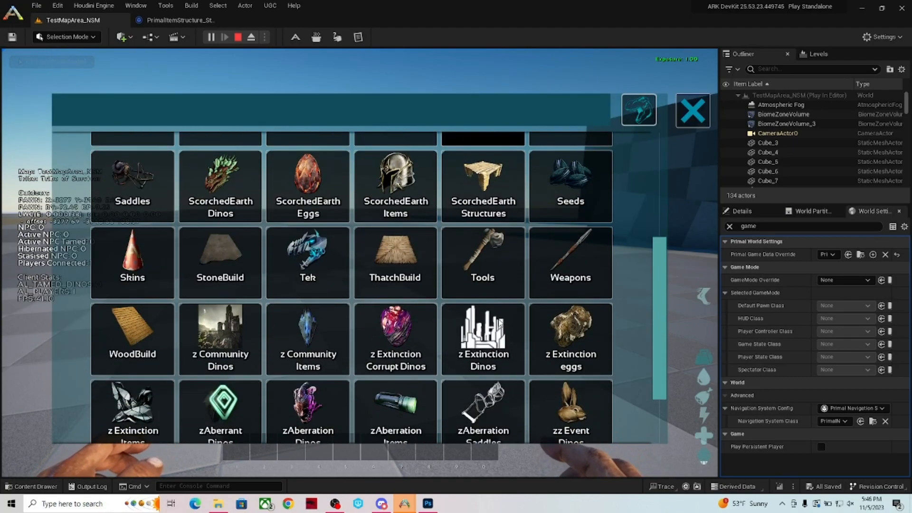
click(121, 304)
scroll(396, 247, up, 2)
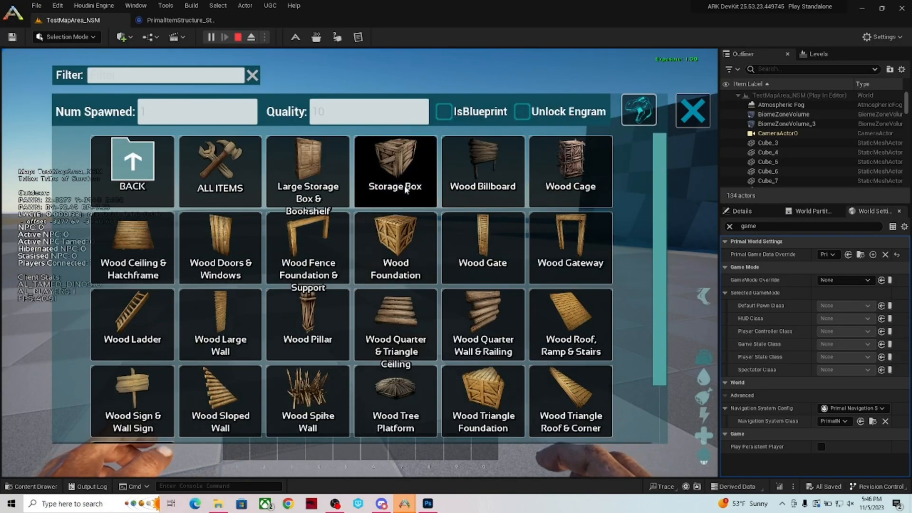
click(133, 163)
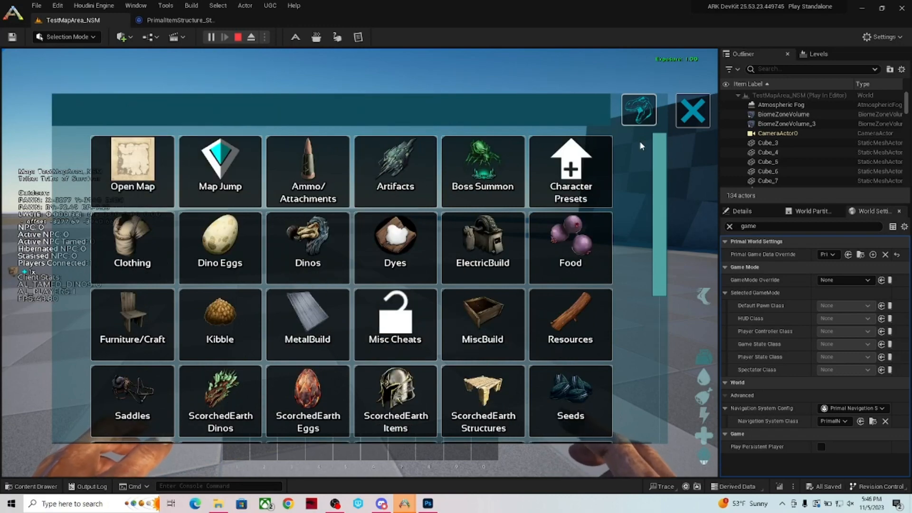
click(685, 110)
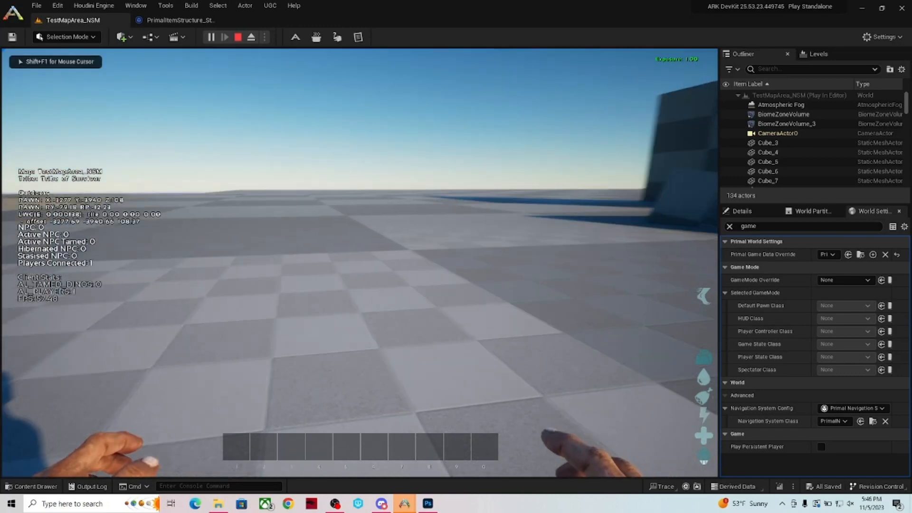
Give the in-game survivor one UltraMega storage box from the PrimalItemStructure blueprint in the UltraMegaStorage content
key(ctrl+space)
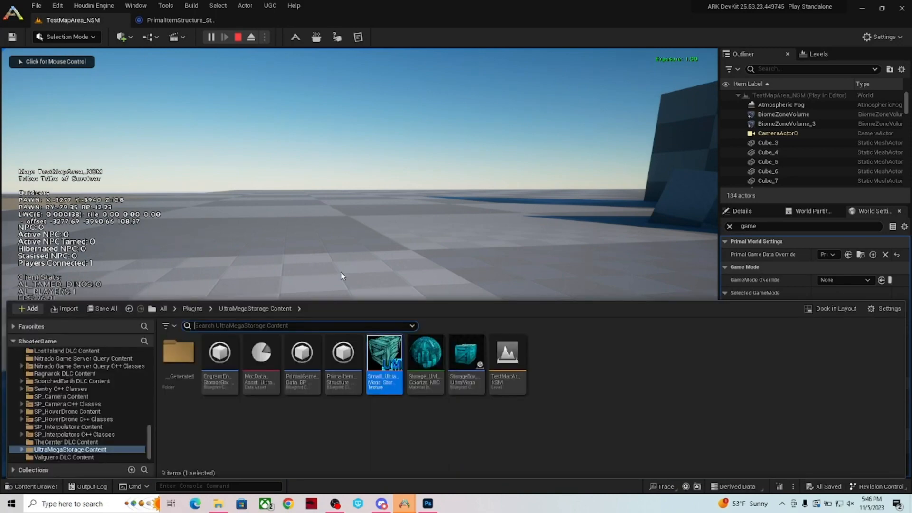
right_click(351, 369)
mouse_move(422, 162)
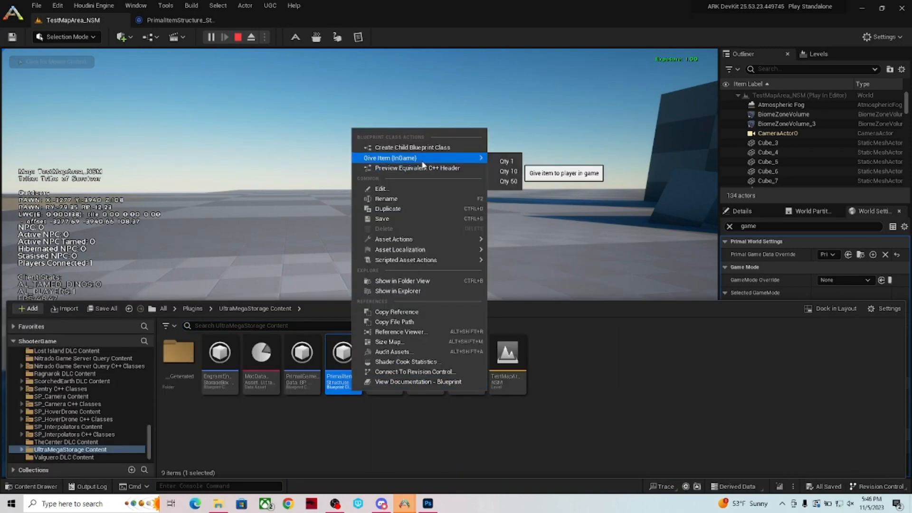
click(505, 162)
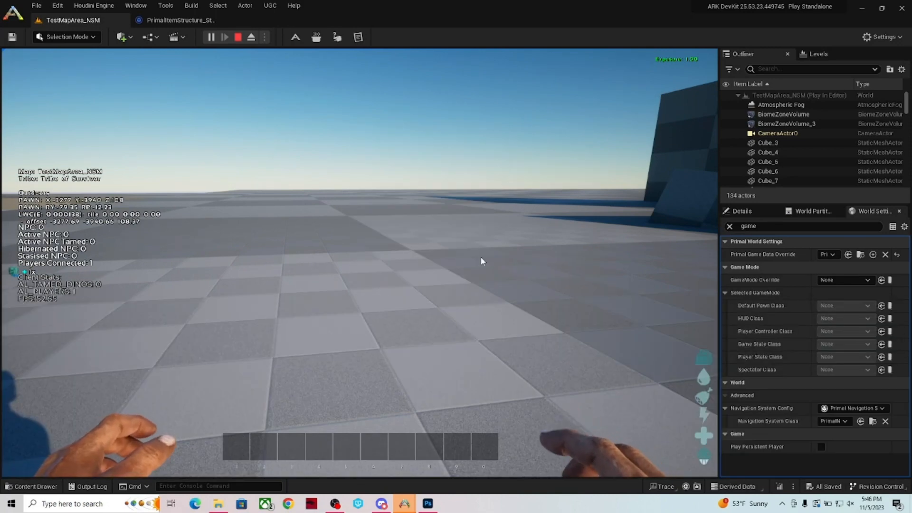
click(407, 302)
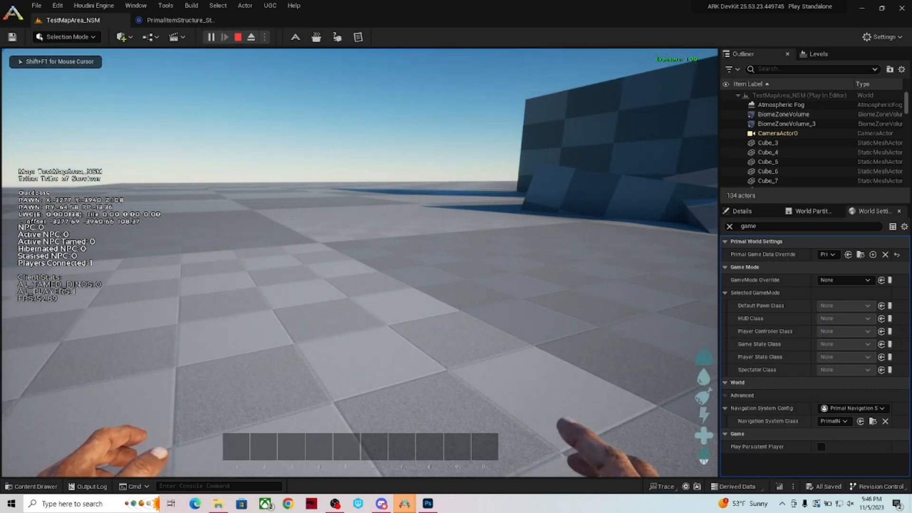
Turn on Creative Mode for the survivor with the console command cheat gcm
key(grave)
text(cheat )
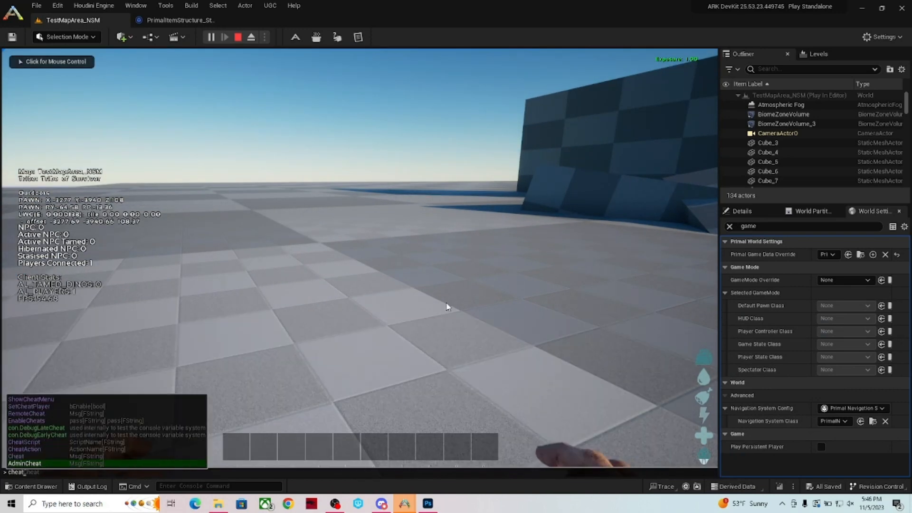
text(gcm)
key(Return)
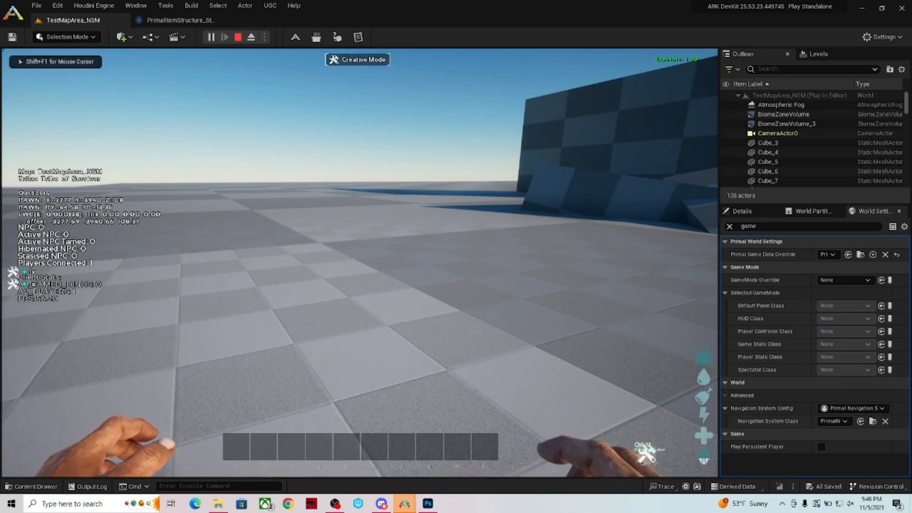
Put the Storage Box and the Ultra Mega Storage Box into the survivor's first two hotbar slots
key(i)
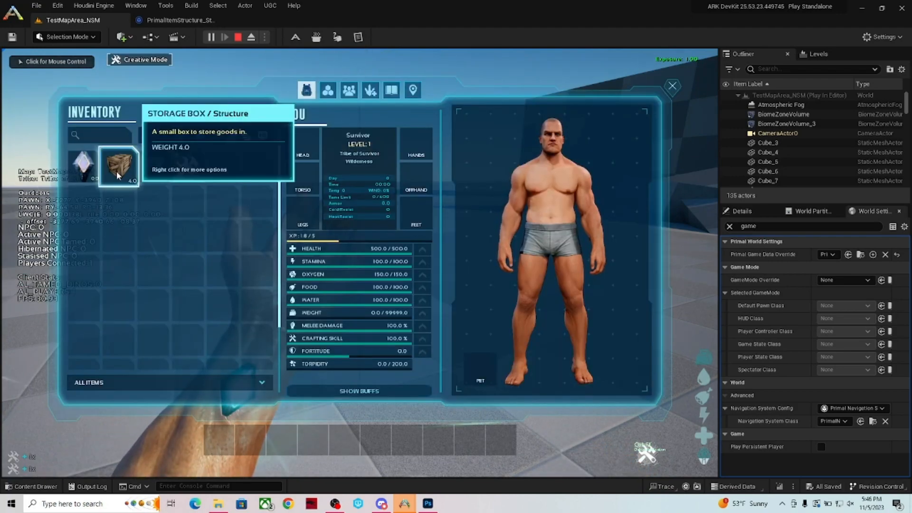
double_click(121, 167)
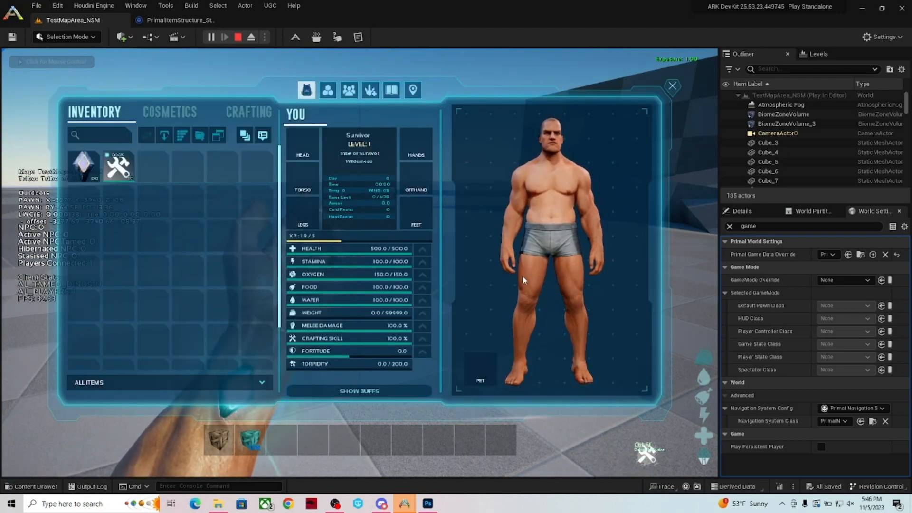
click(672, 87)
Place a single standard Storage Box on the open floor and pick it back up
key(1)
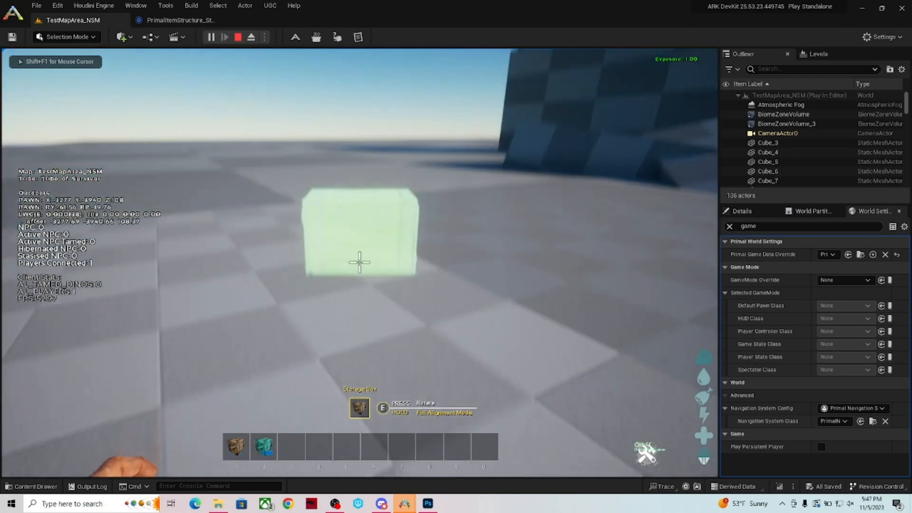
key(d)
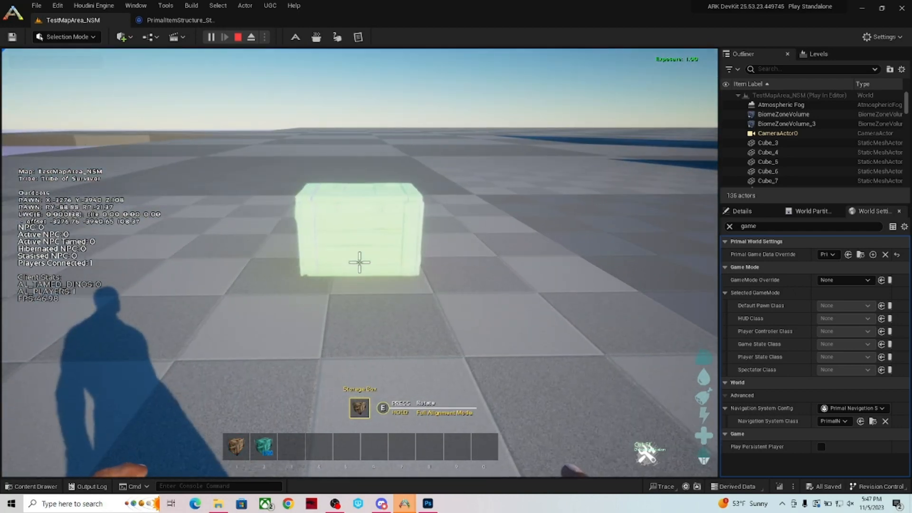
click(360, 261)
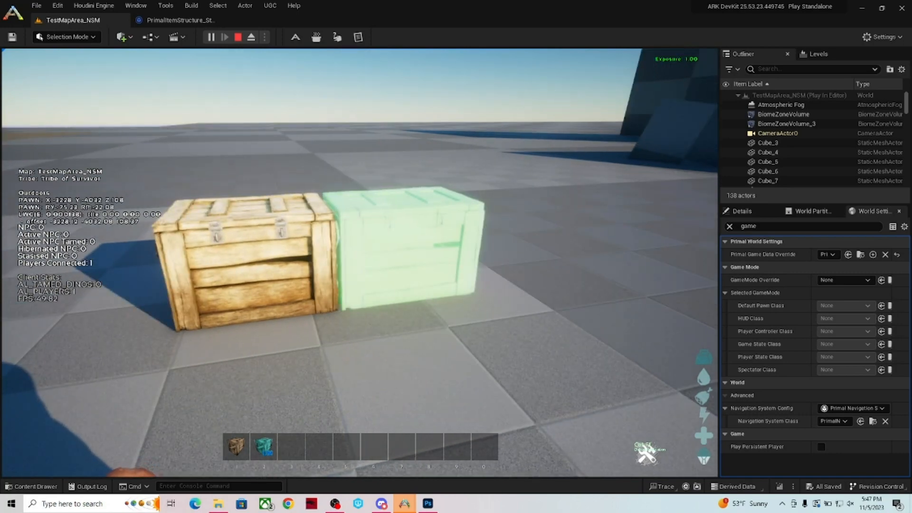
key(w)
key(e)
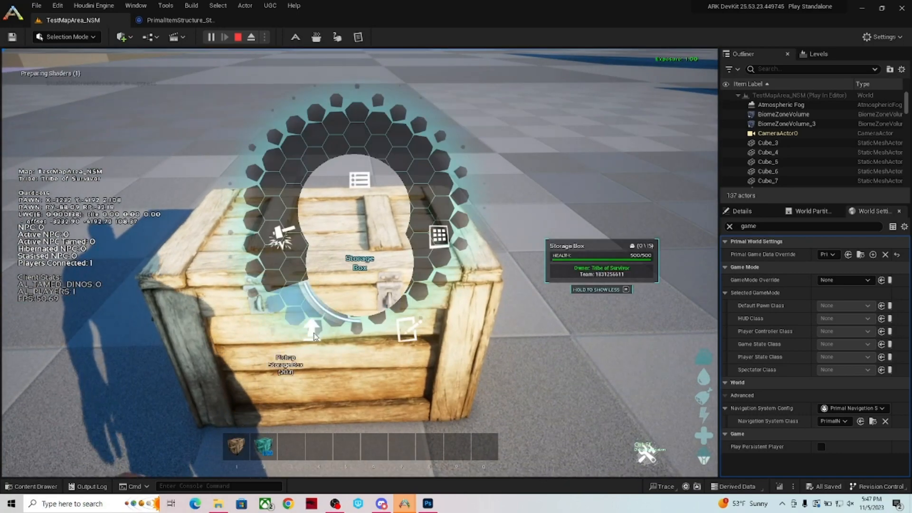
click(311, 330)
Place a rotated Storage Box on the floor and snap more onto it, forming a stack three boxes wide and two tiers high
key(a)
key(1)
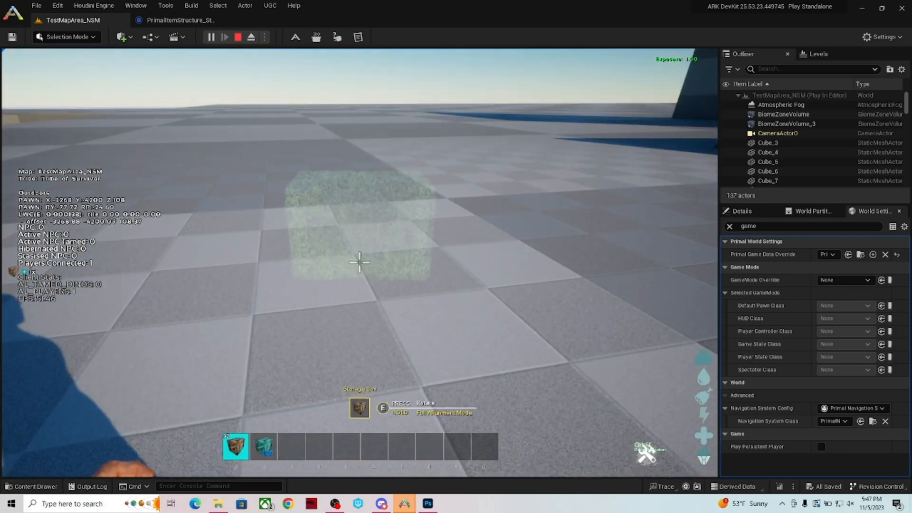
key(e)
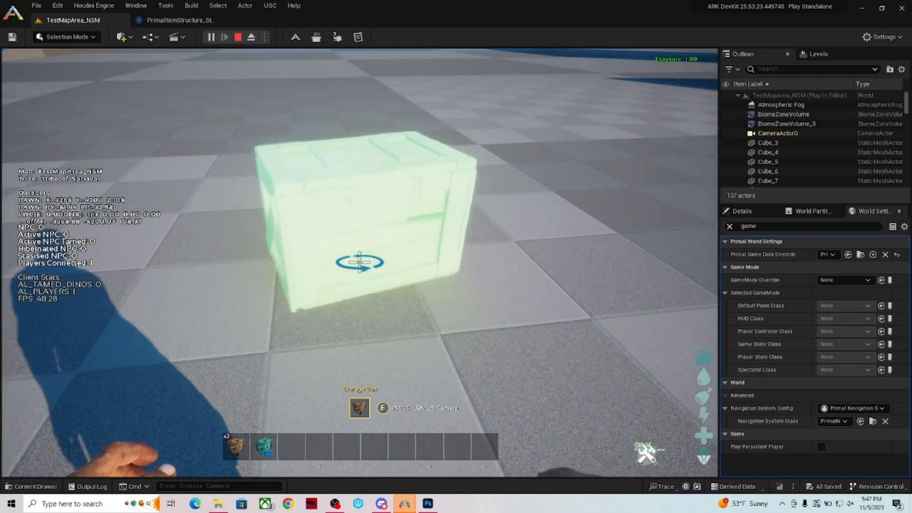
click(359, 262)
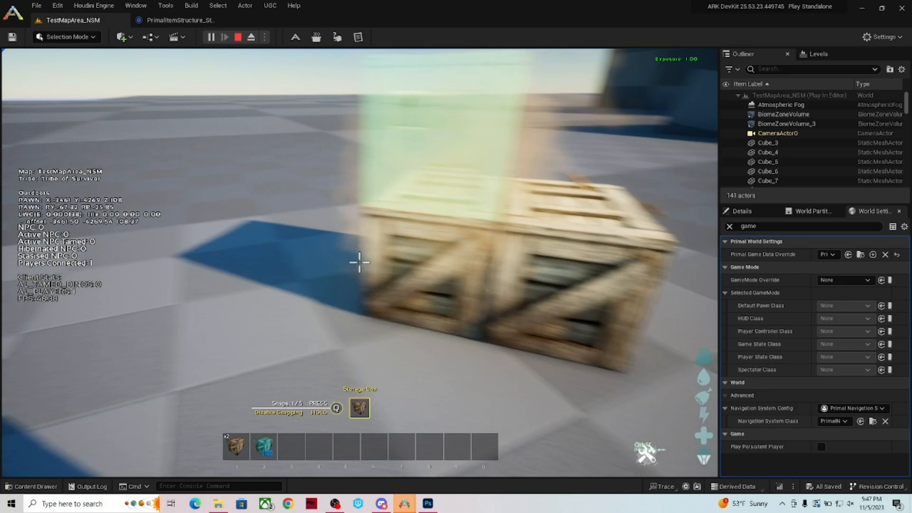
click(360, 262)
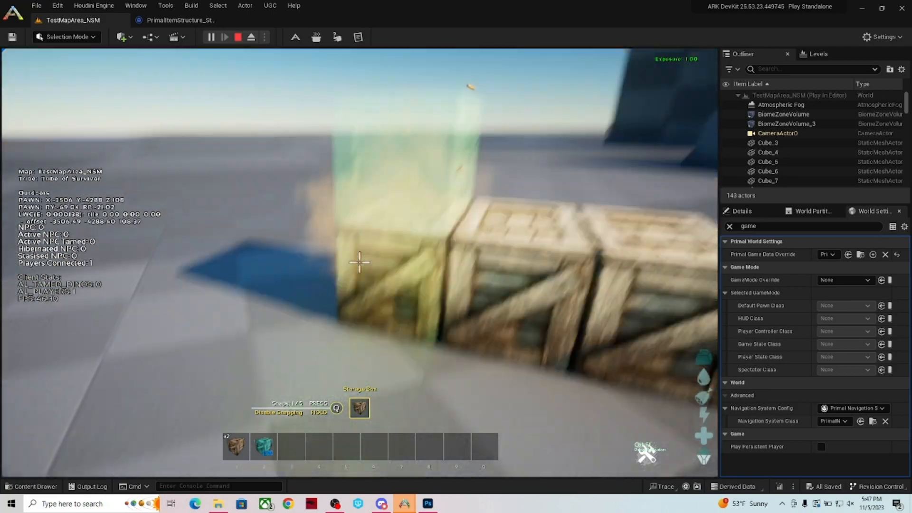
click(359, 262)
click(360, 262)
click(360, 262)
click(359, 262)
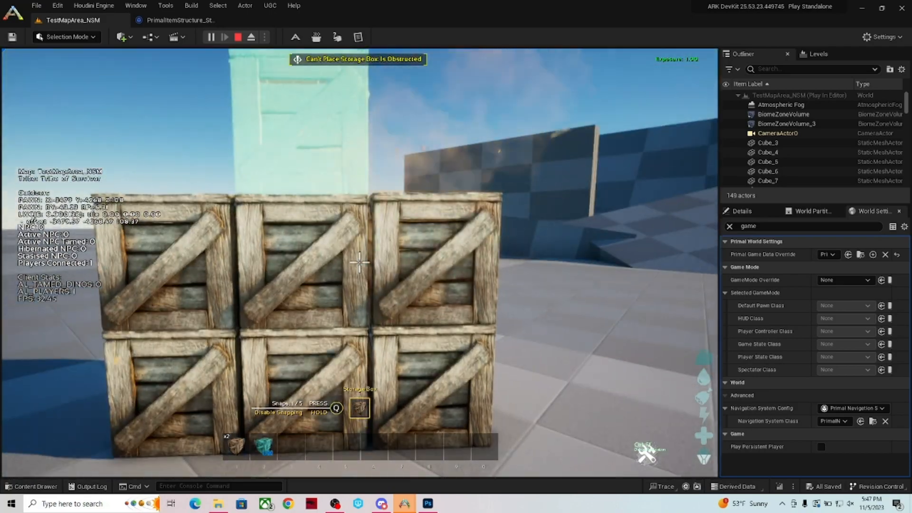
Extend the stack with more snapped Storage Boxes in front of and on top of the existing ones
key(d)
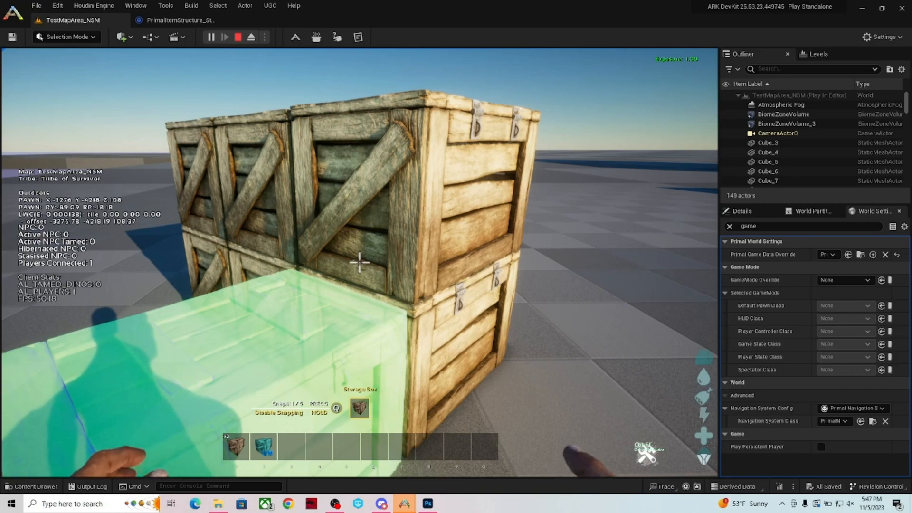
key(a)
click(360, 262)
click(360, 262)
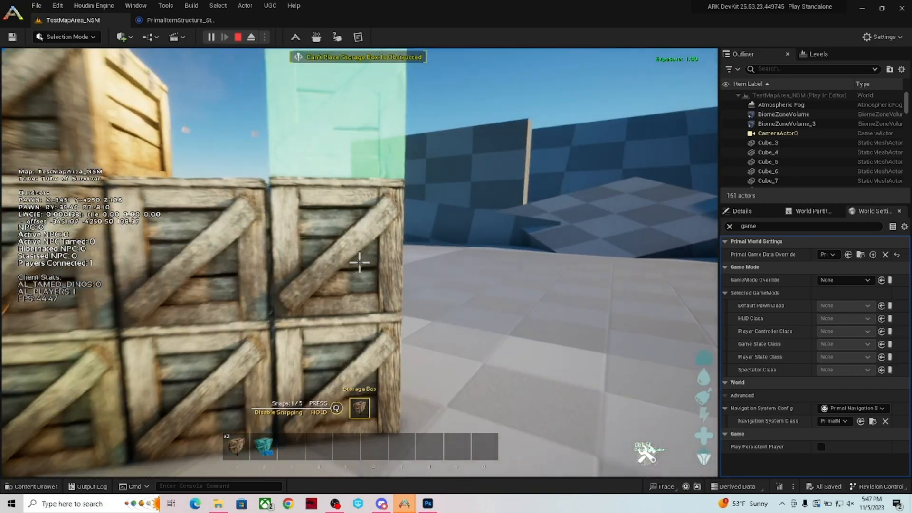
Pick up a Storage Box at the end of the stack and walk around to view the stepped arrangement
key(w)
key(e)
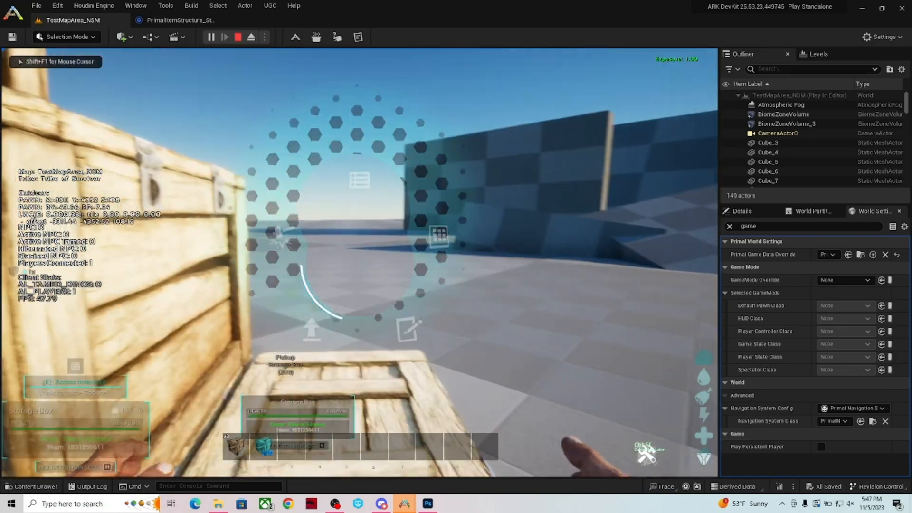
key(d)
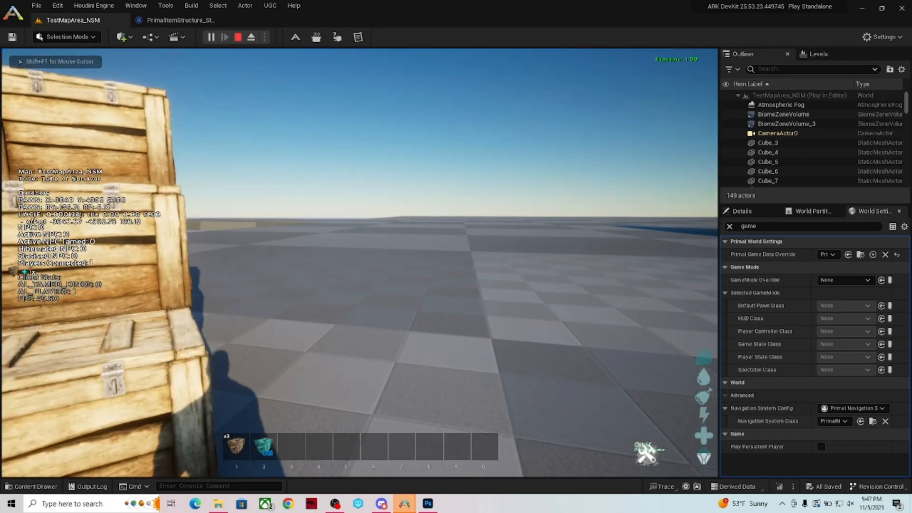
key(d)
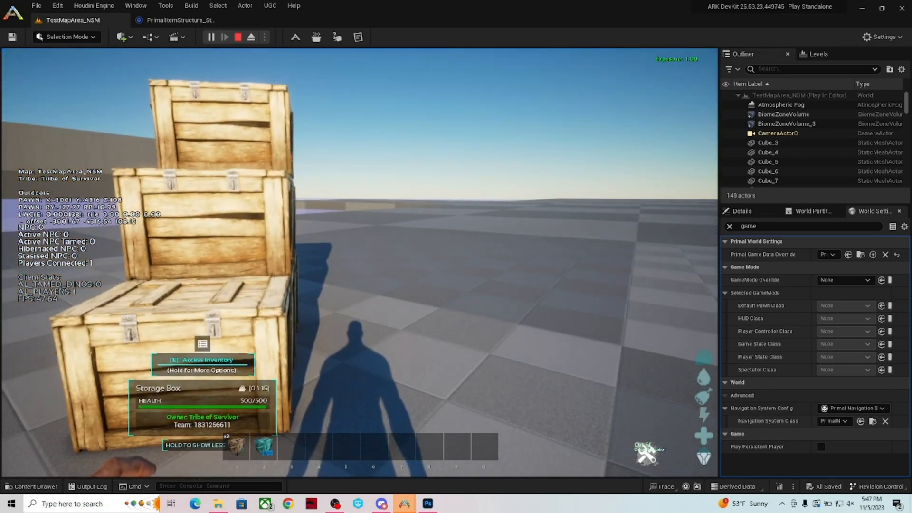
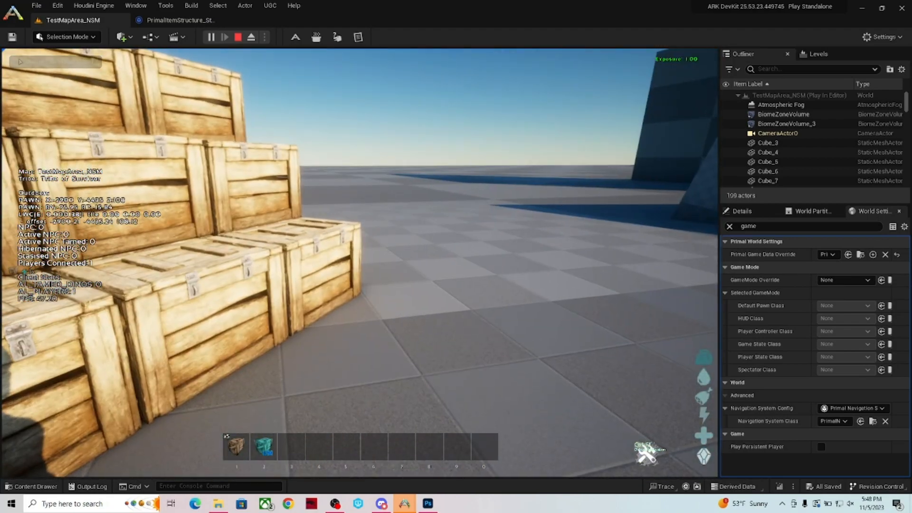
Walk away from the stepped stack and place a separate rotated Storage Box on the open floor
key(s)
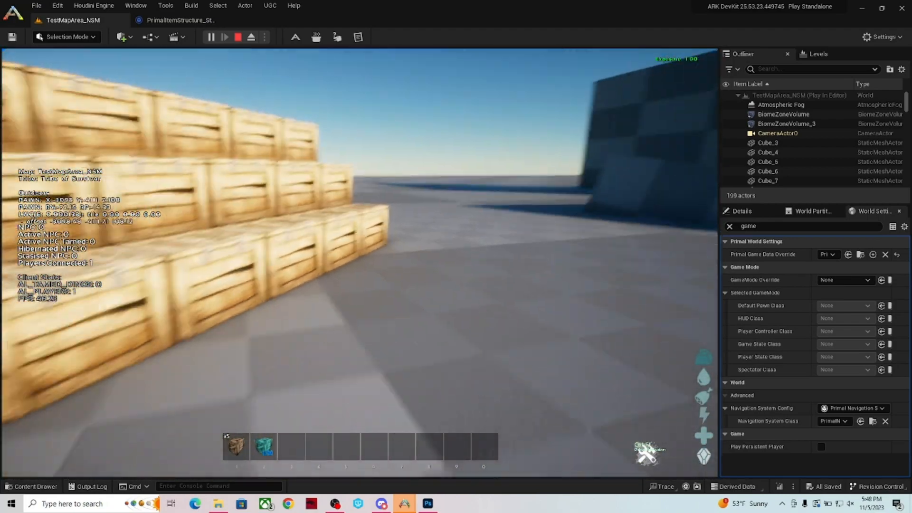
key(s)
key(w)
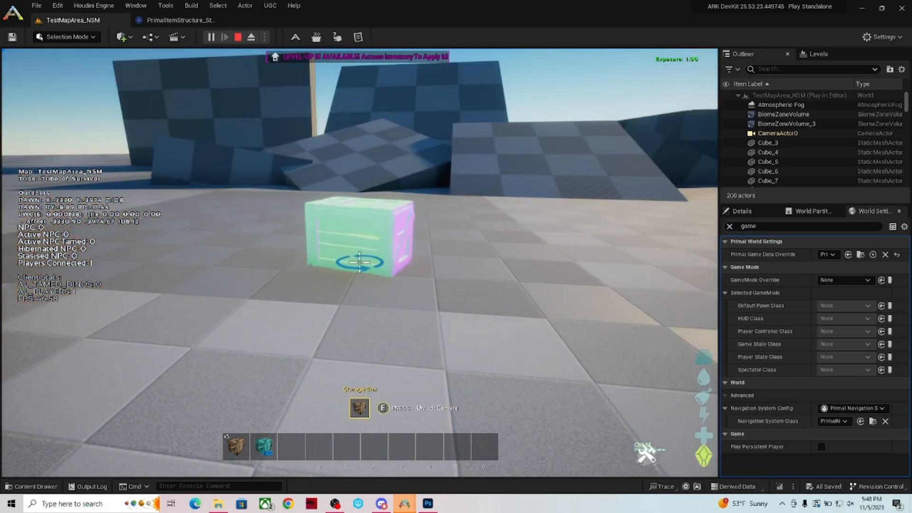
click(360, 262)
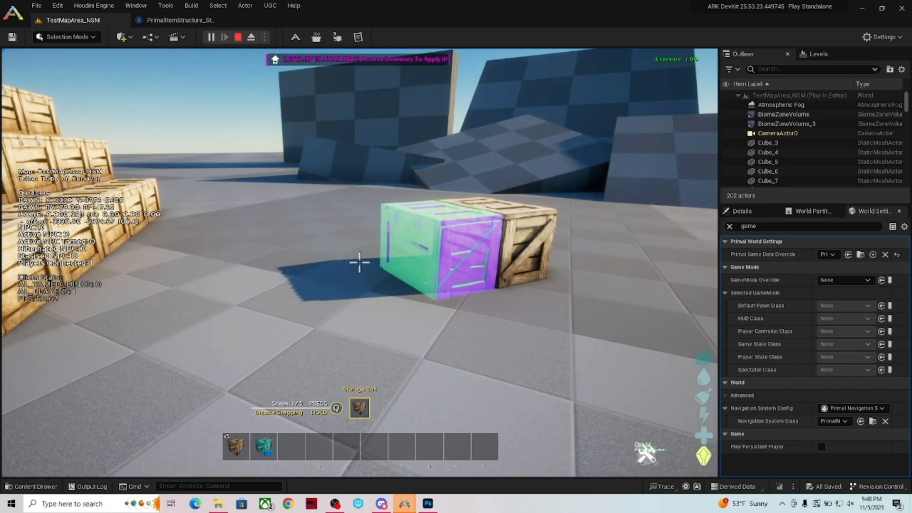
Snap more Storage Boxes side by side onto the separate box to extend the second stack's row
key(d)
click(360, 262)
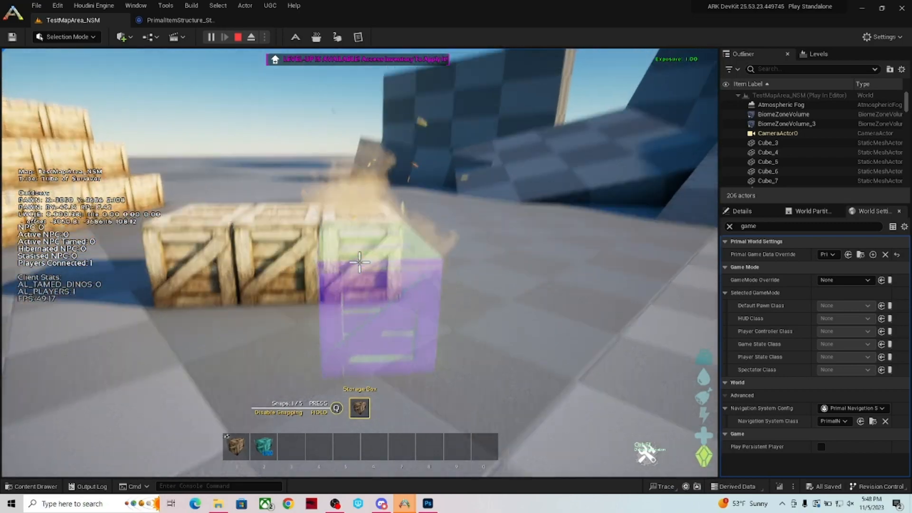
click(359, 262)
click(359, 262)
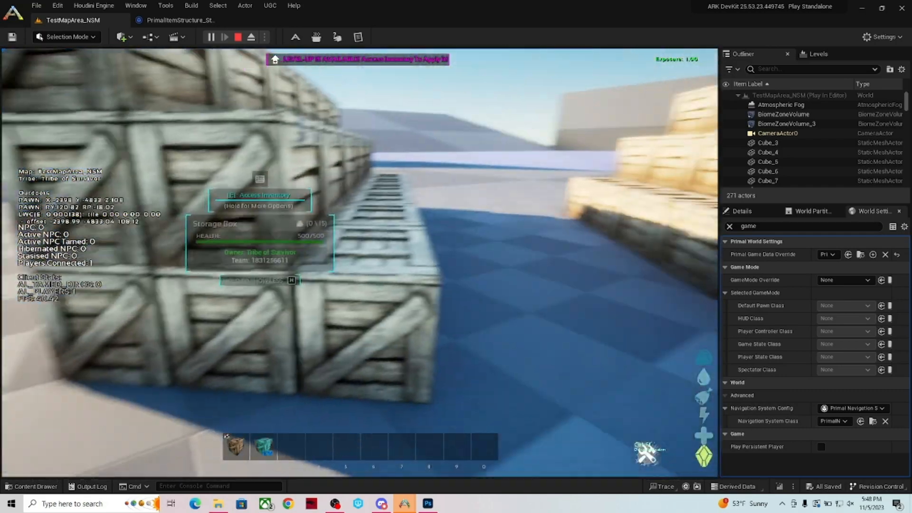
Walk between the two finished stacks and pick up the surplus Storage Boxes from the end of the second stack
key(w)
key(d)
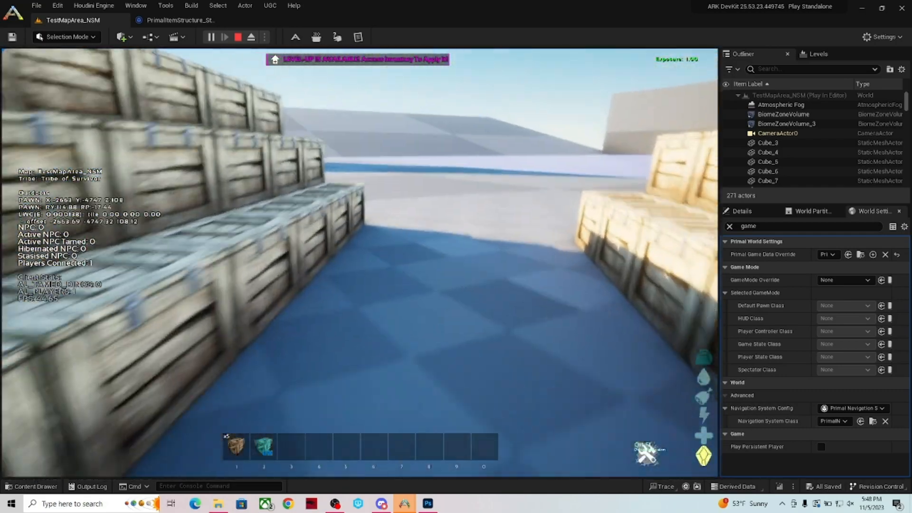
key(w)
key(d)
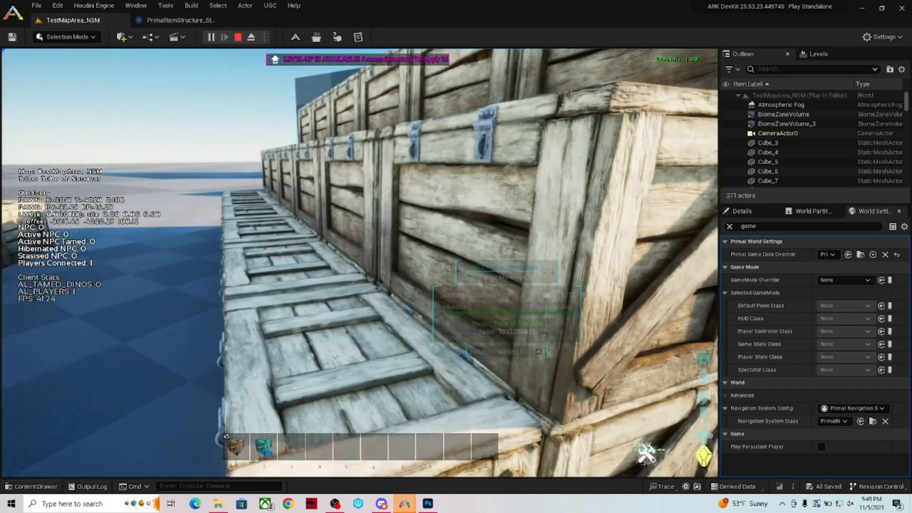
key(d)
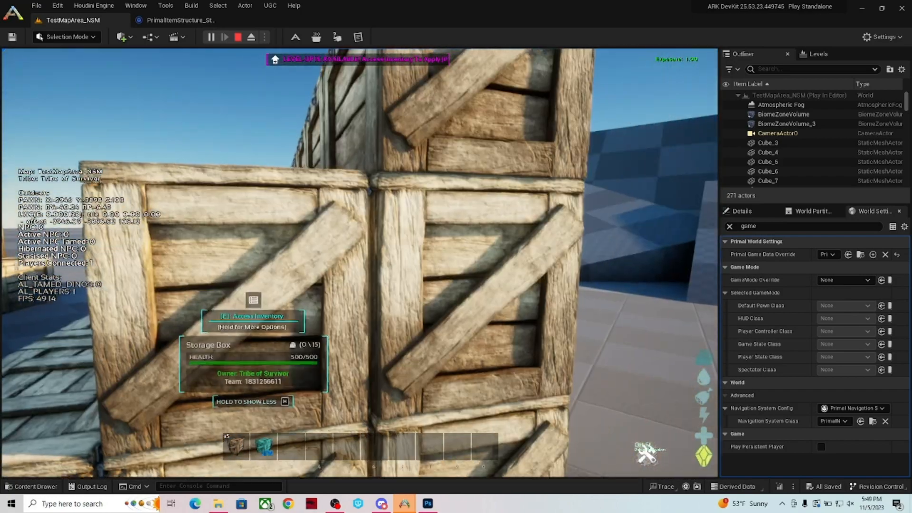
key(e)
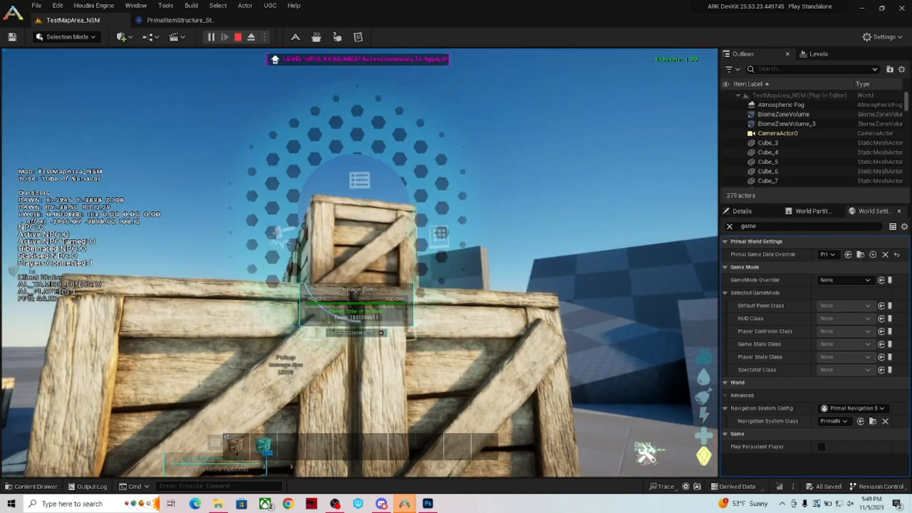
key(e)
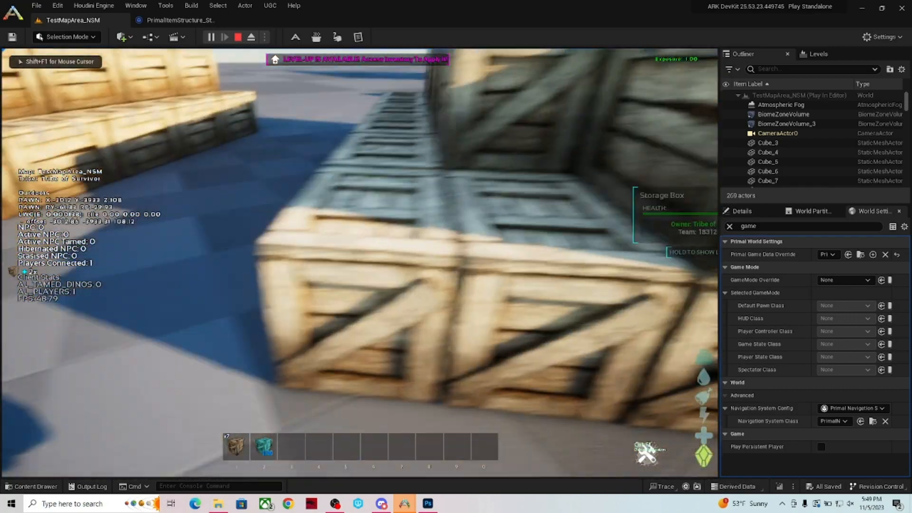
key(e)
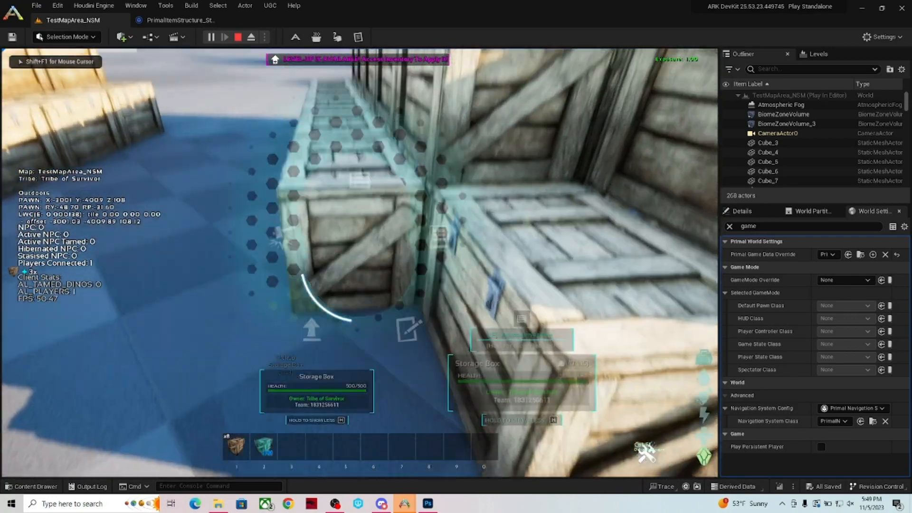
Pick up the surplus Storage Boxes from the near end of the opposite stack to match its stepped shape
key(w)
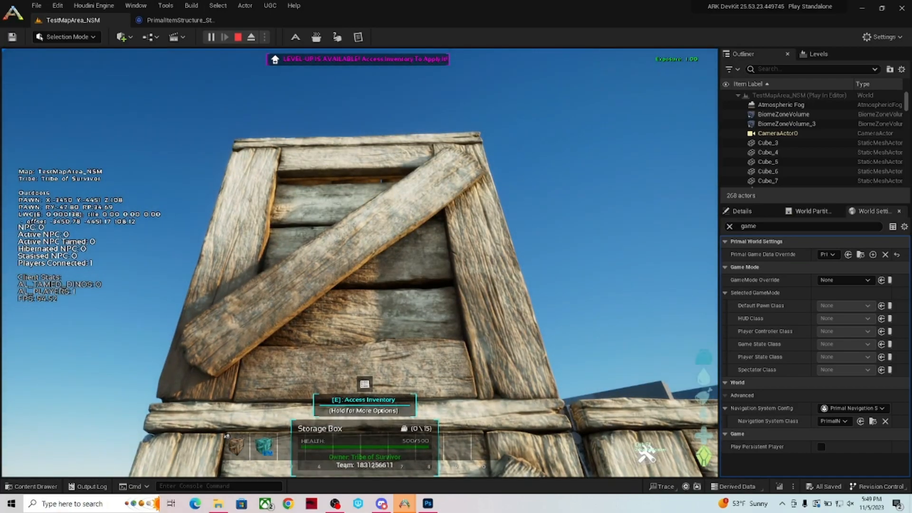
key(e)
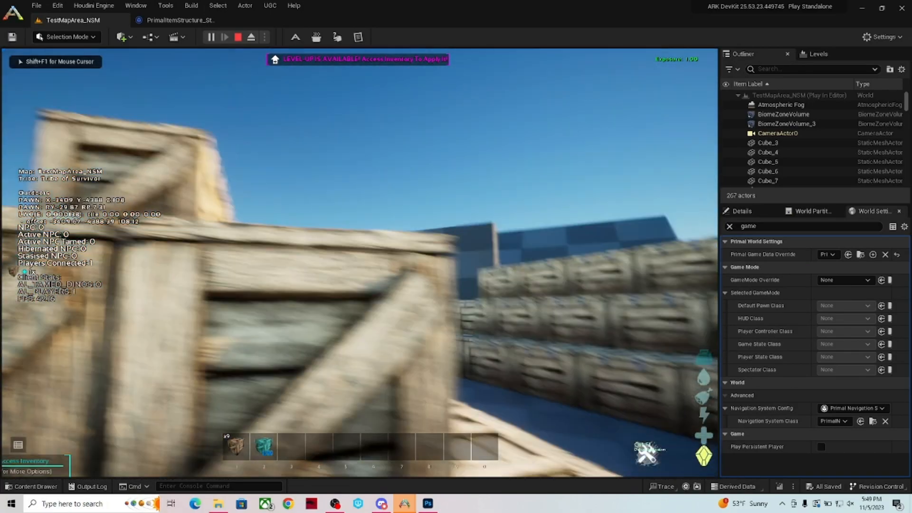
key(d)
key(e)
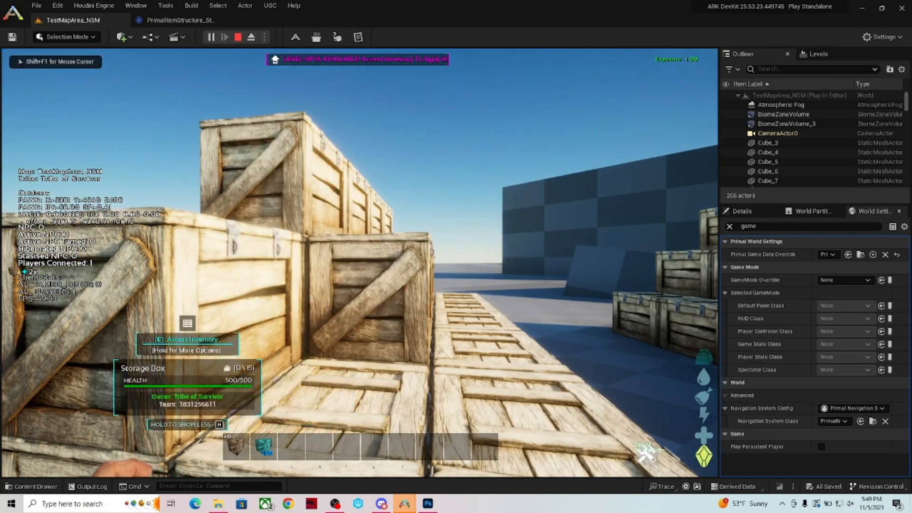
key(e)
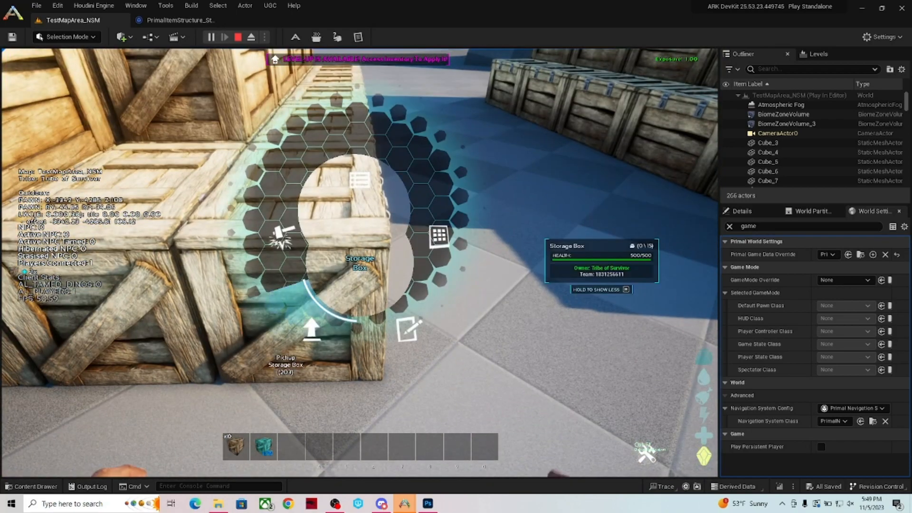
Place an Ultra Mega Storage Box with snapping disabled on the open floor in front of the two stacks
key(2)
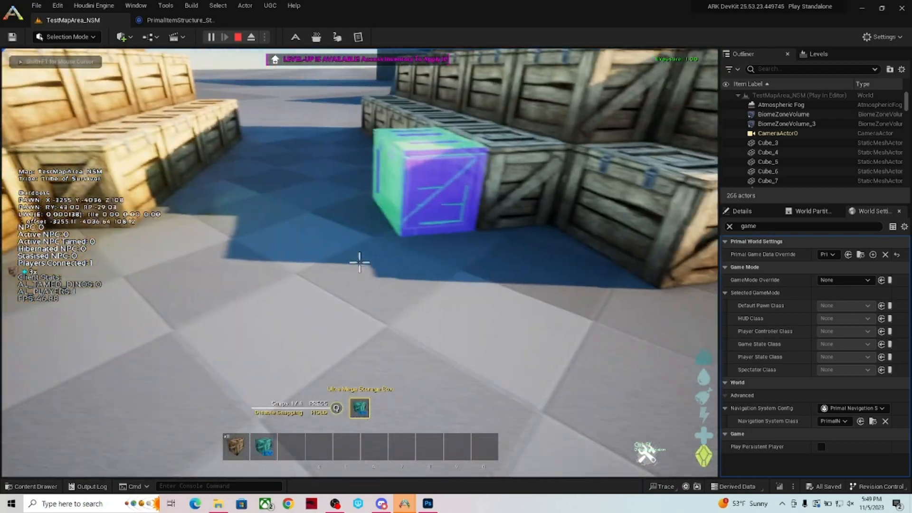
key(q)
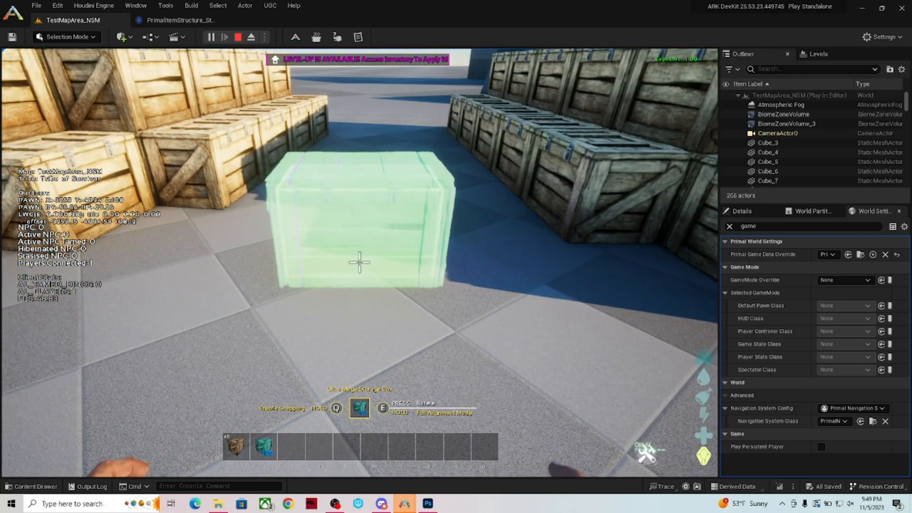
key(s)
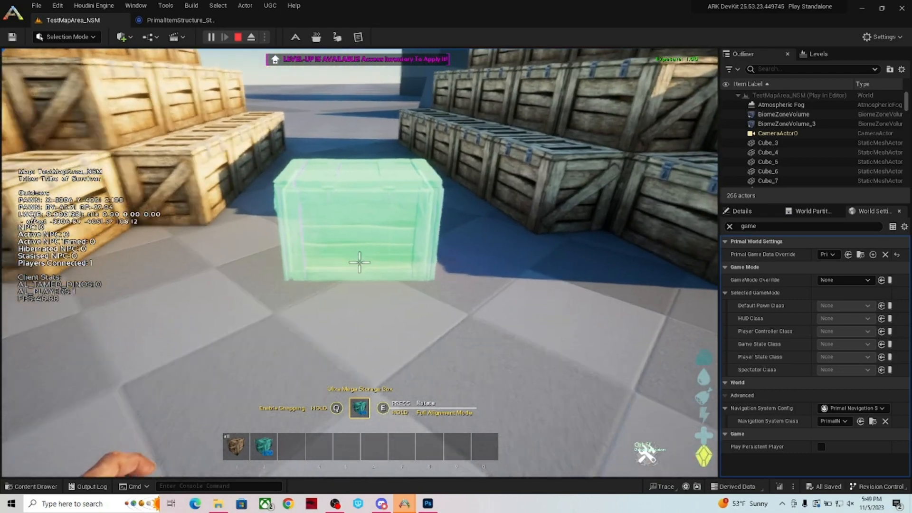
key(w)
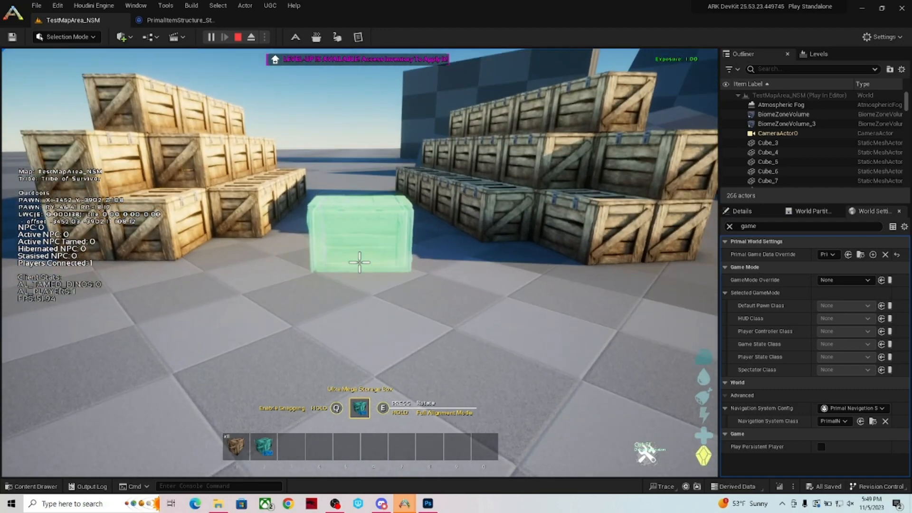
key(s)
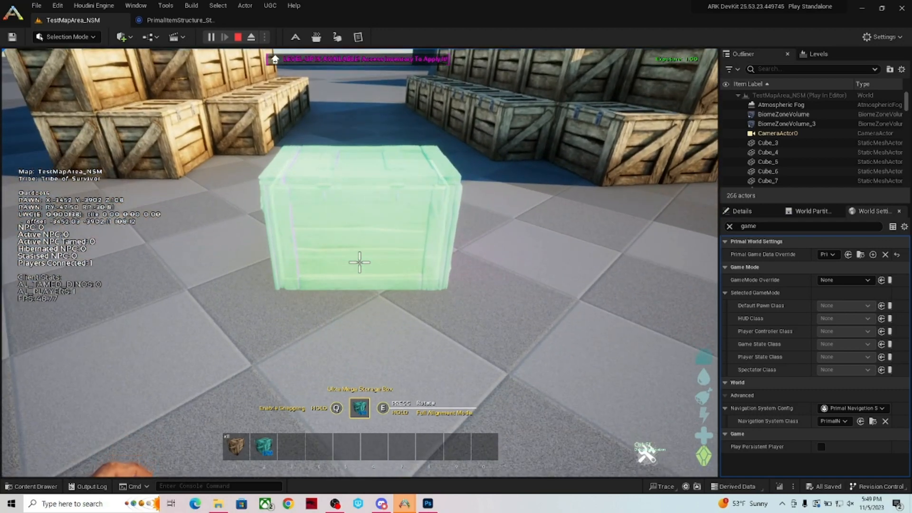
key(e)
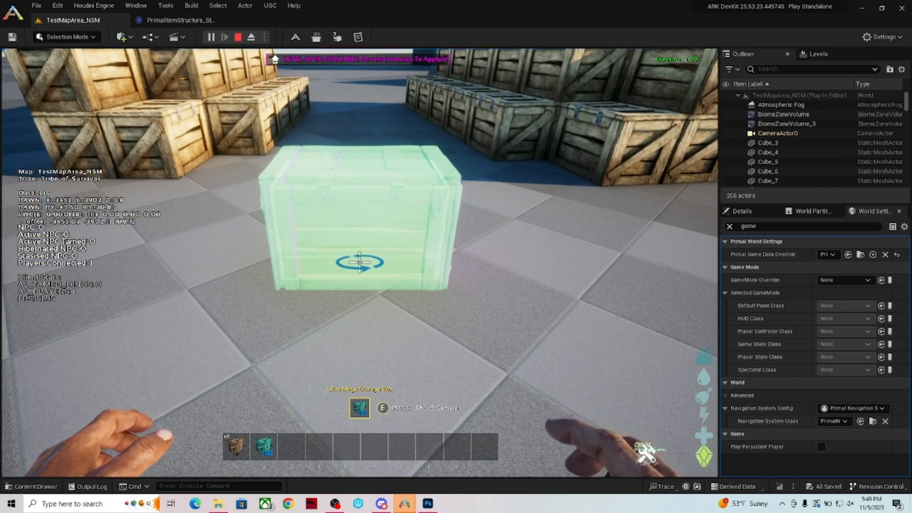
click(359, 263)
key(s)
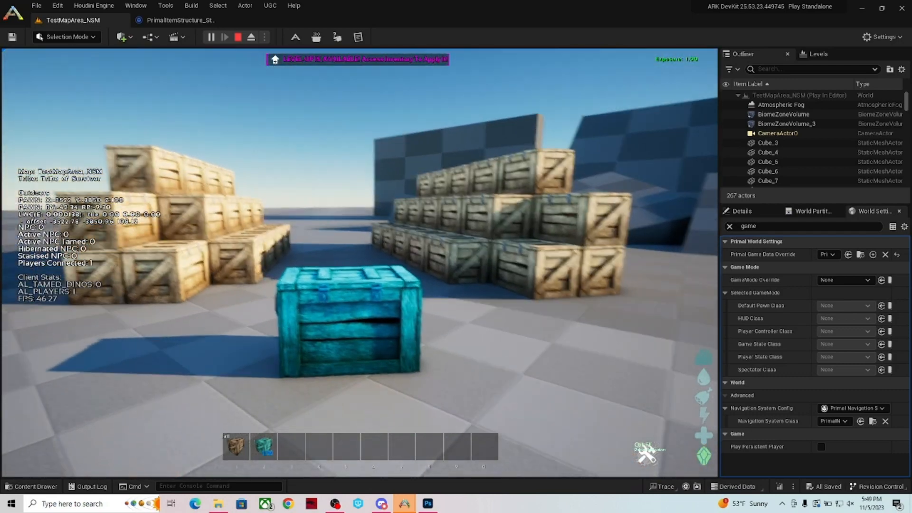
Pick up the Ultra Mega Storage Box, place it closer to the gap between the stacks, and back away to frame all the boxes
key(w)
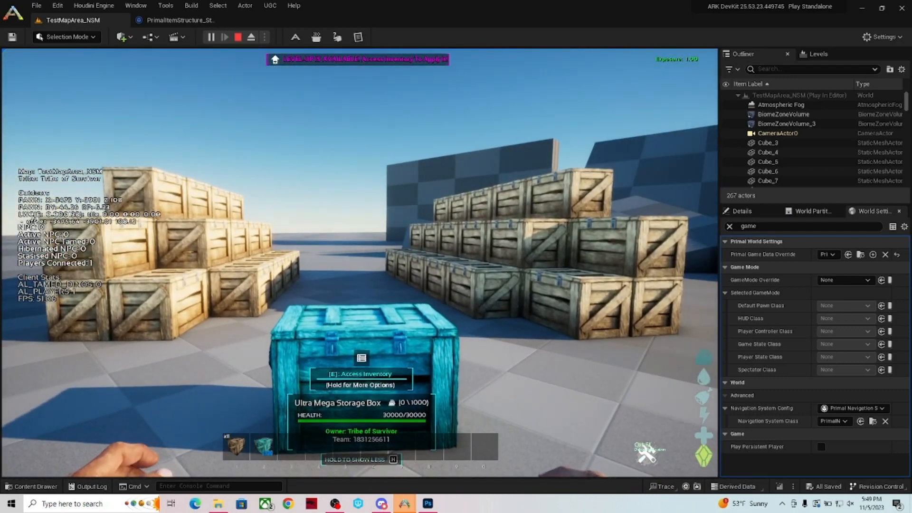
key(e)
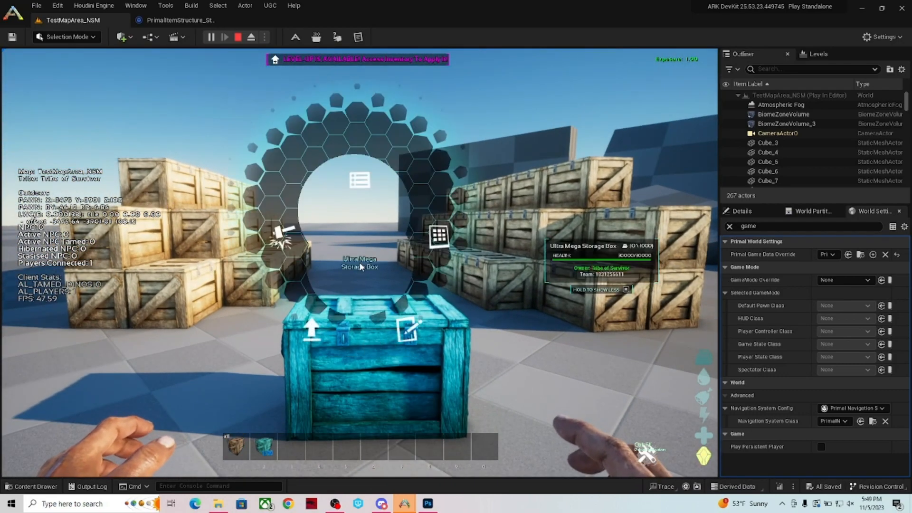
click(322, 328)
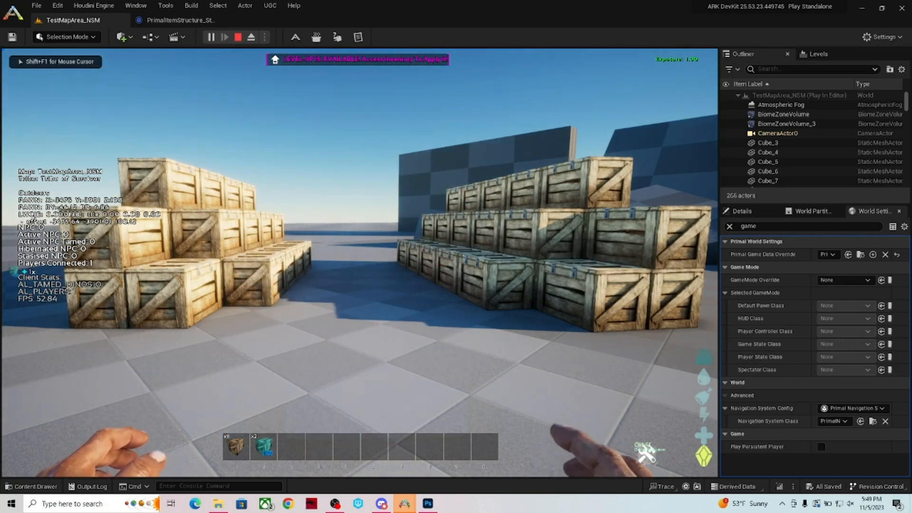
key(2)
key(w)
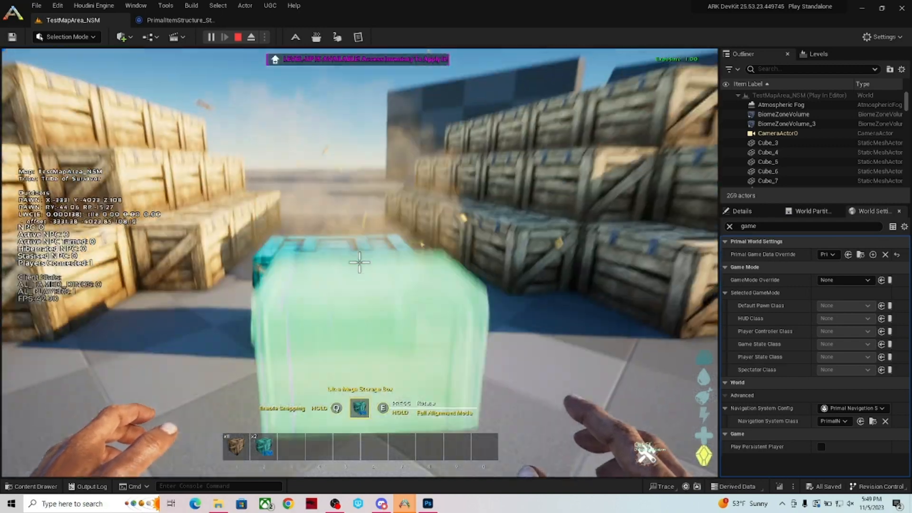
click(359, 262)
key(s)
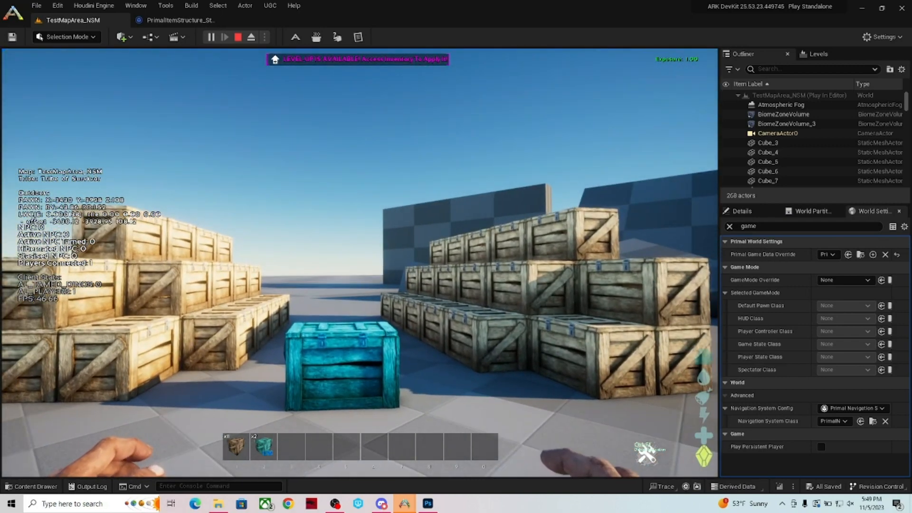
key(s)
key(s)
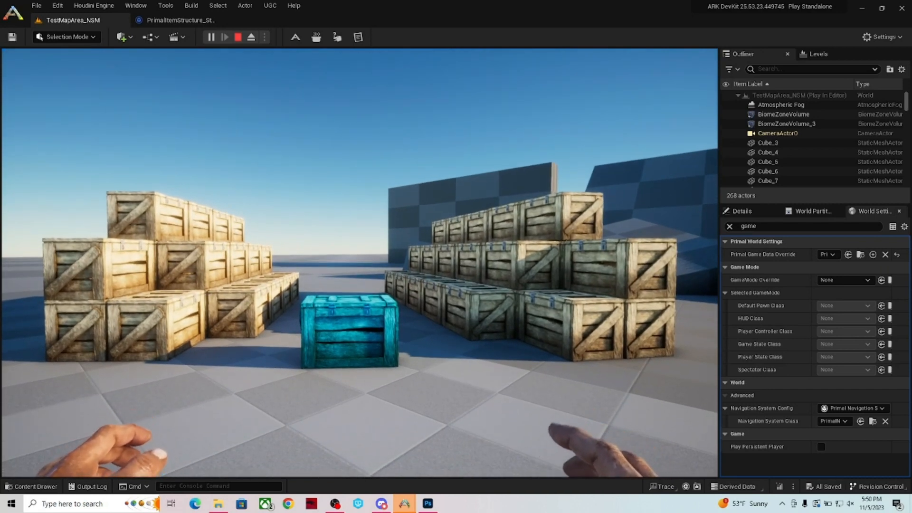
Open the Snipping Tool and capture the whole game viewport with the teal box between the two stacks
key(shift+F1)
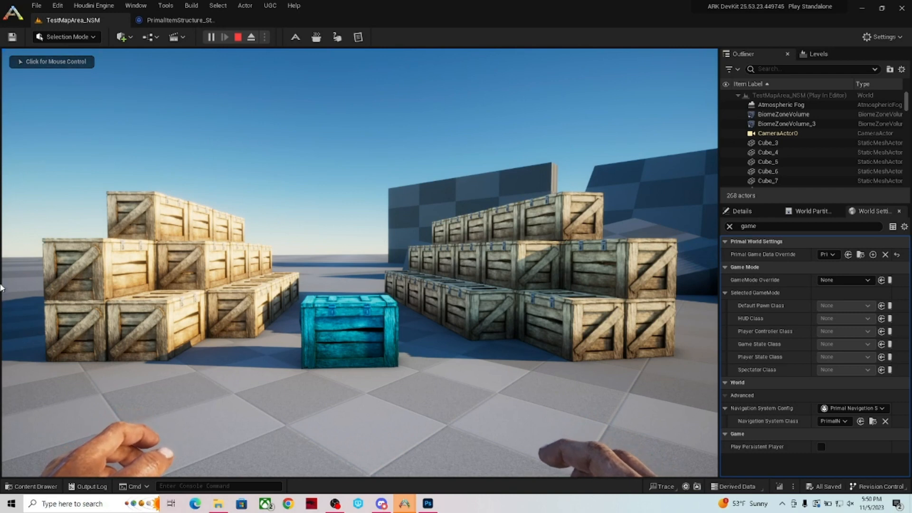
click(57, 505)
text(snip)
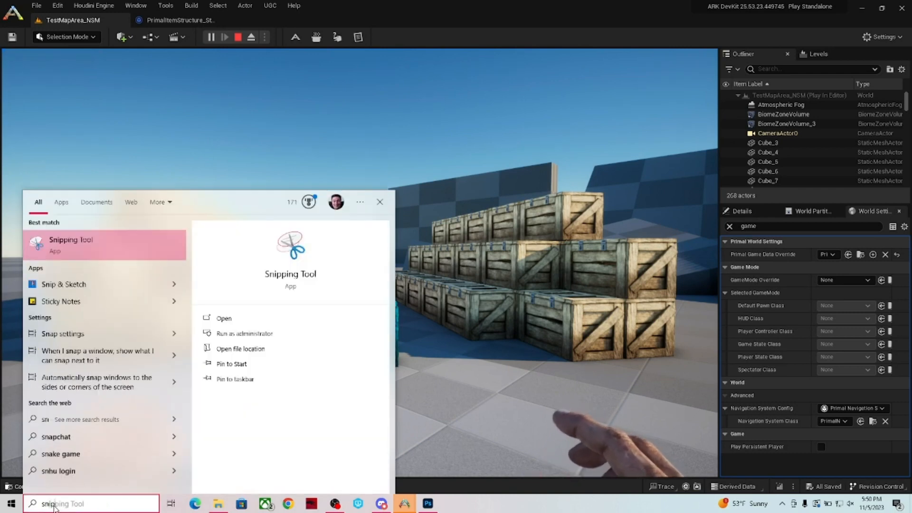
click(58, 239)
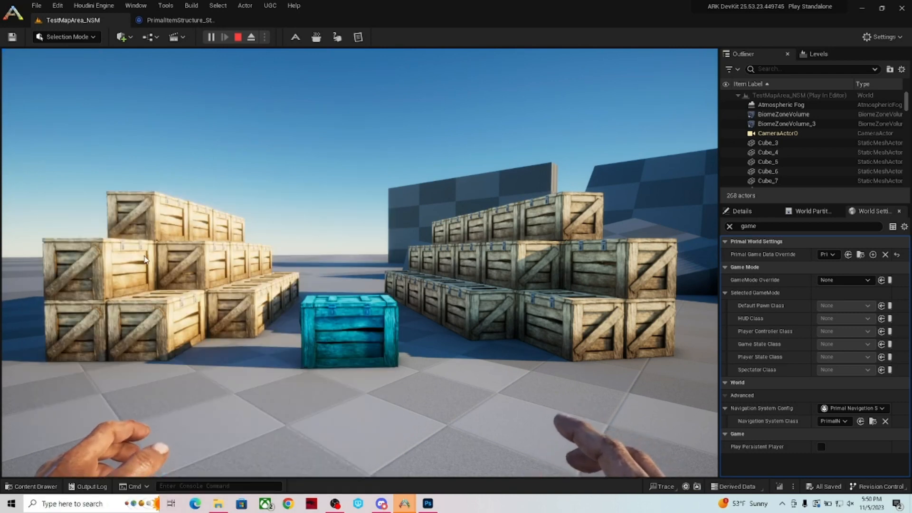
click(739, 91)
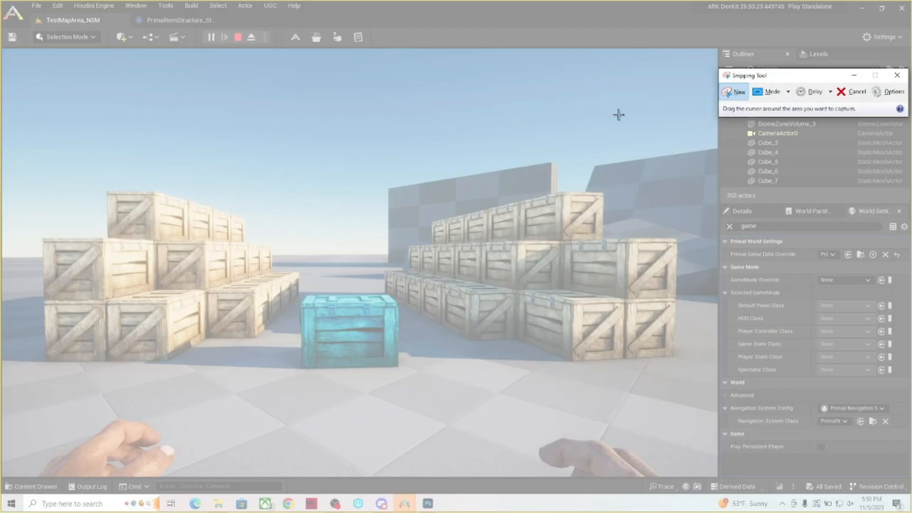
drag(4, 48, 717, 477)
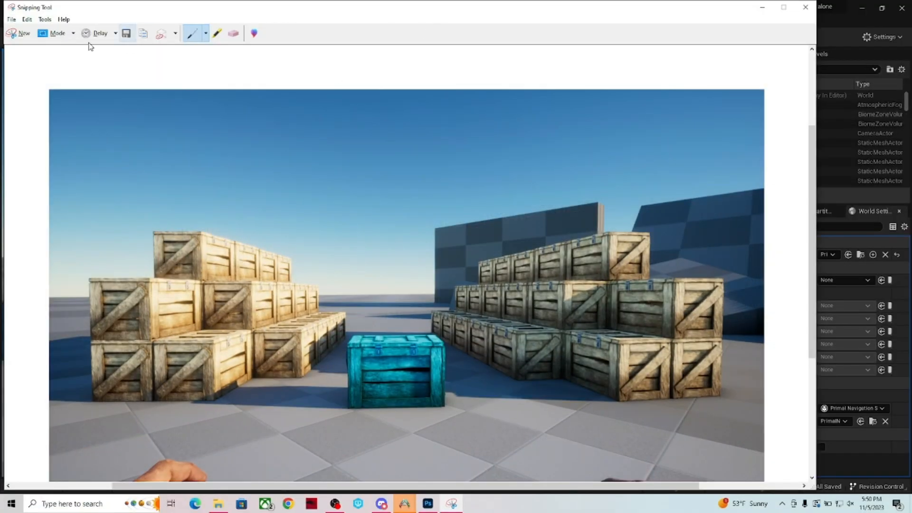
Save the capture as a PNG named UltraMega_Storage_Small in the SuperUltraSorage folder
click(12, 19)
click(25, 46)
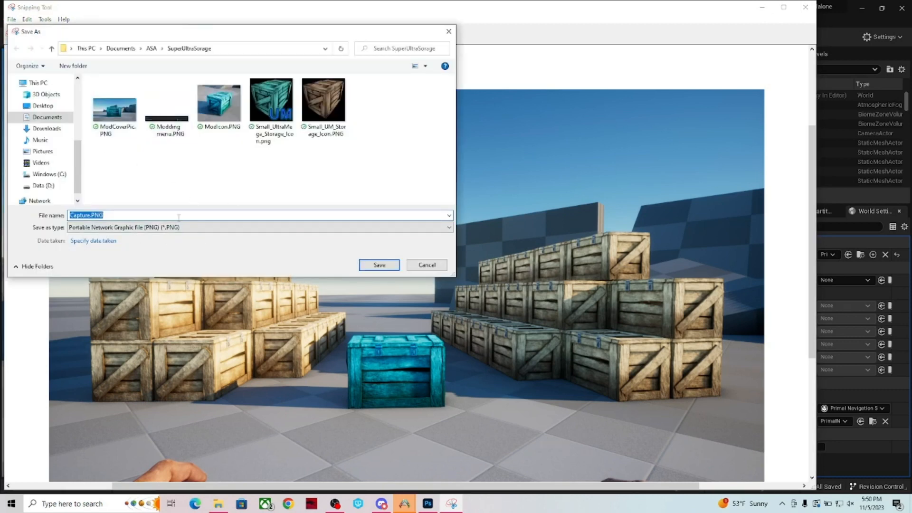
text(UltraMega_Storage_Sml)
key(BackSpace)
text(all)
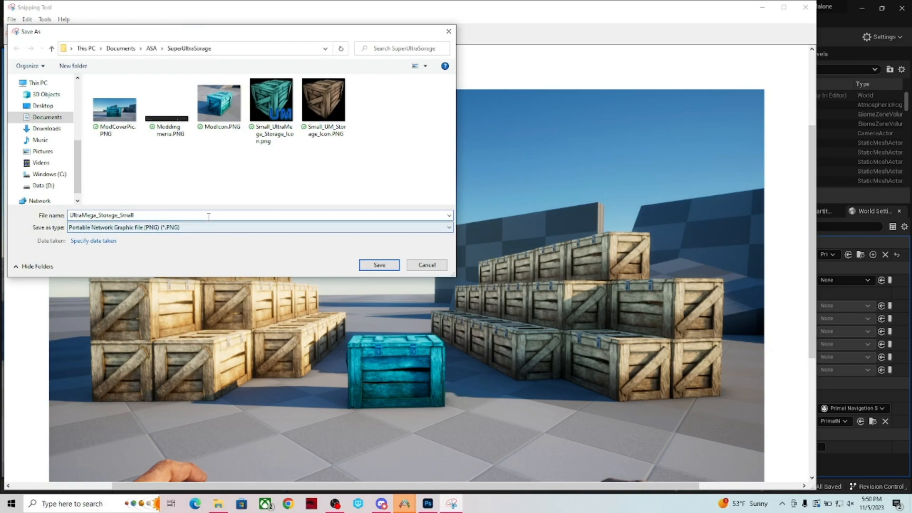
click(379, 265)
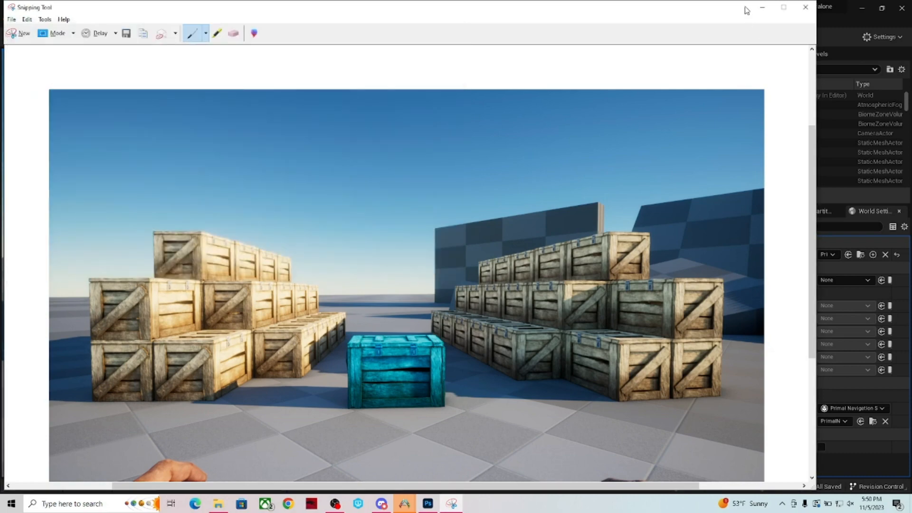
Minimise the Snipping Tool and switch to Photoshop with the Small_UM_Storage_Icon.psd document
click(763, 9)
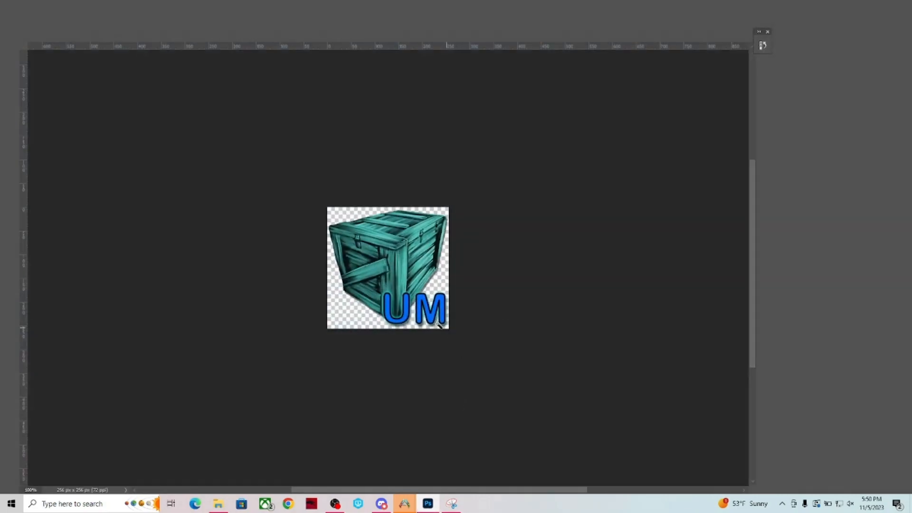
key(Tab)
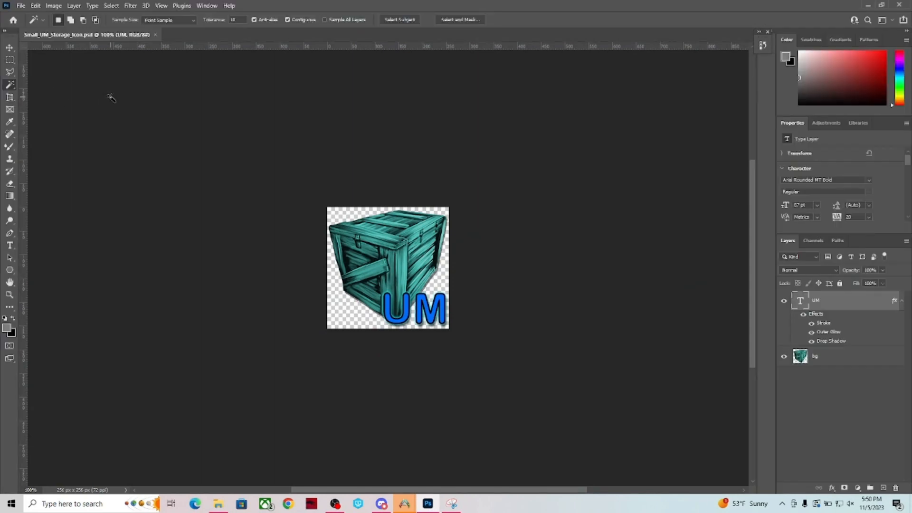
Create a new transparent document of 400 × 400 pixels at 300 pixels/inch in RGB Color
click(21, 5)
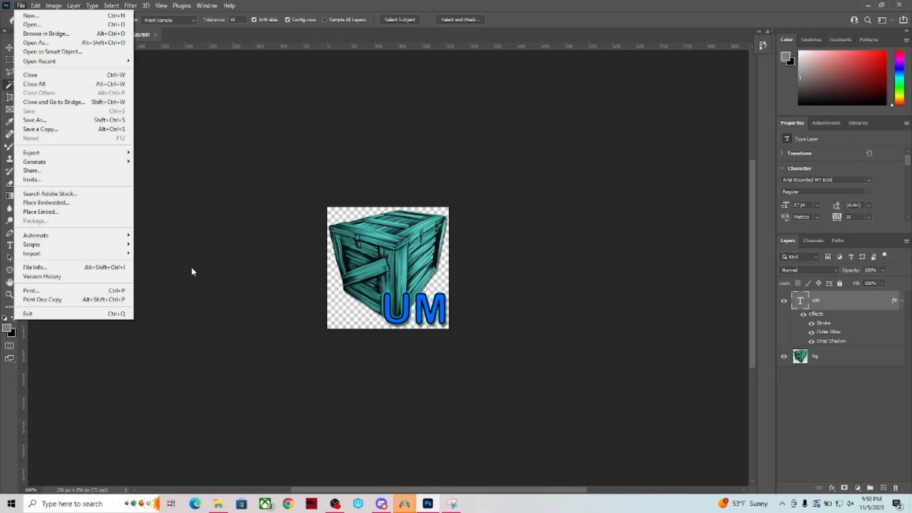
click(48, 16)
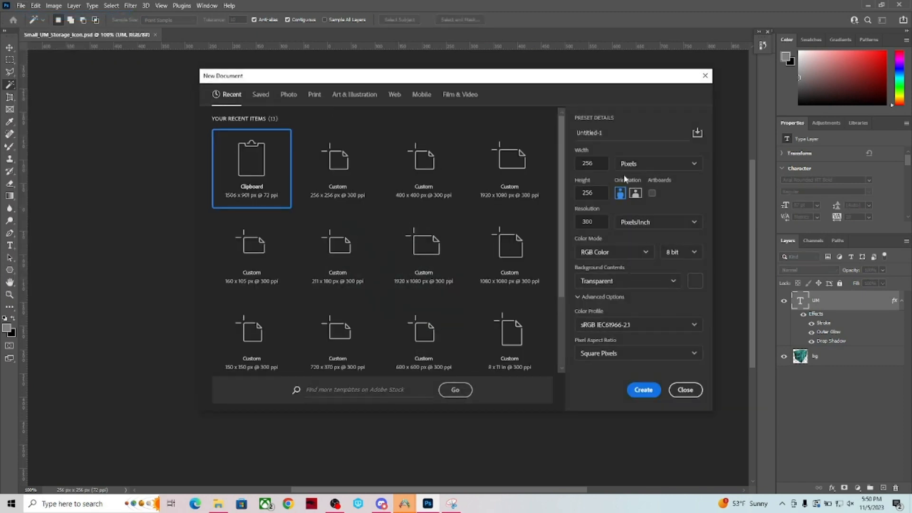
text(400)
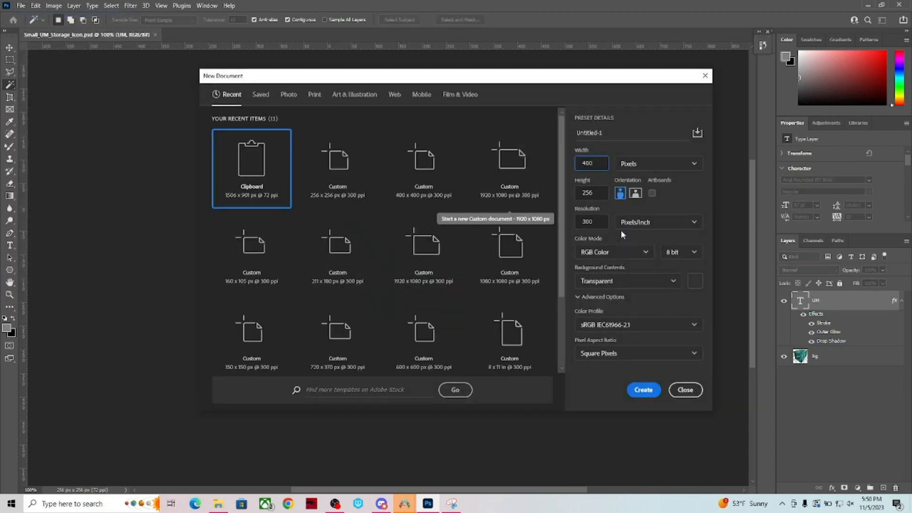
key(Tab)
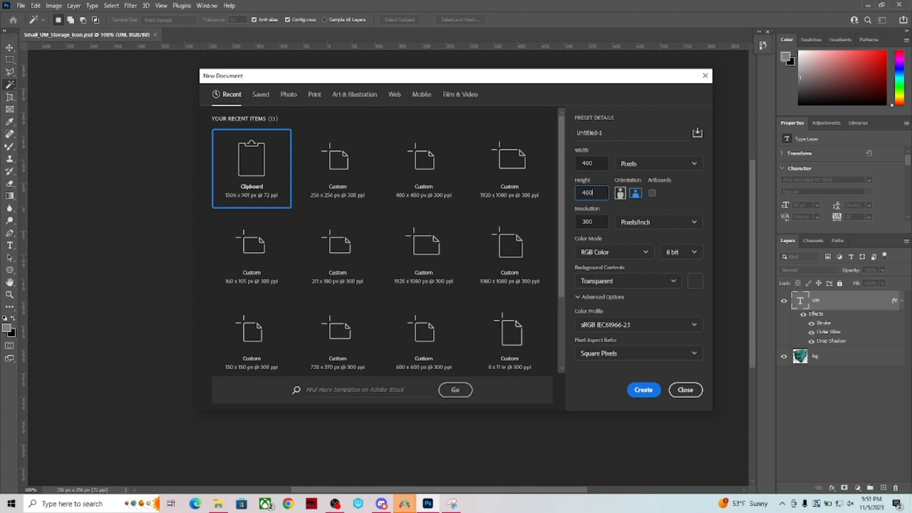
key(Tab)
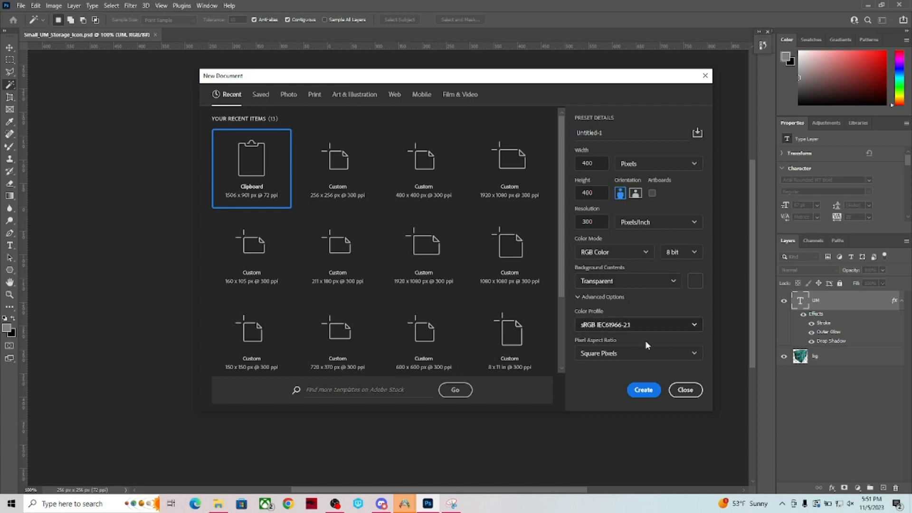
click(644, 390)
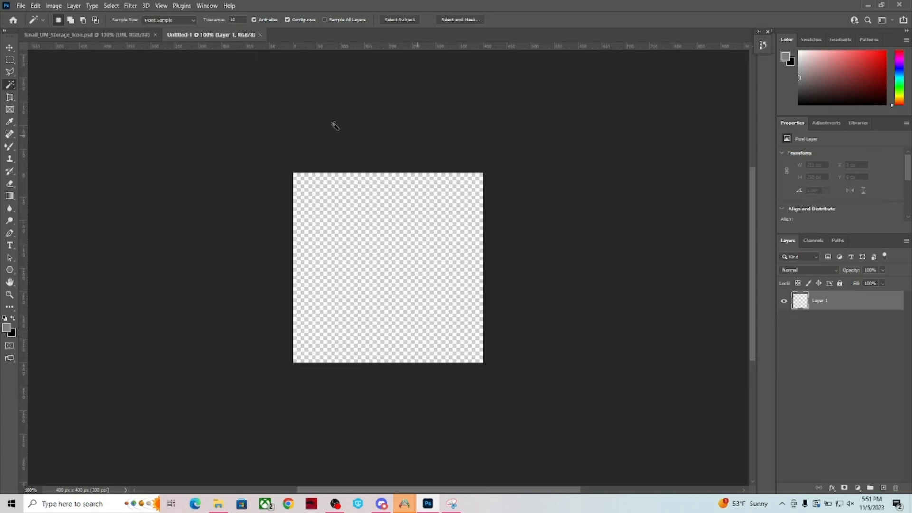
Open the UltraMega_Storage_Small.PNG screenshot from the SuperUltraSorage folder
click(21, 6)
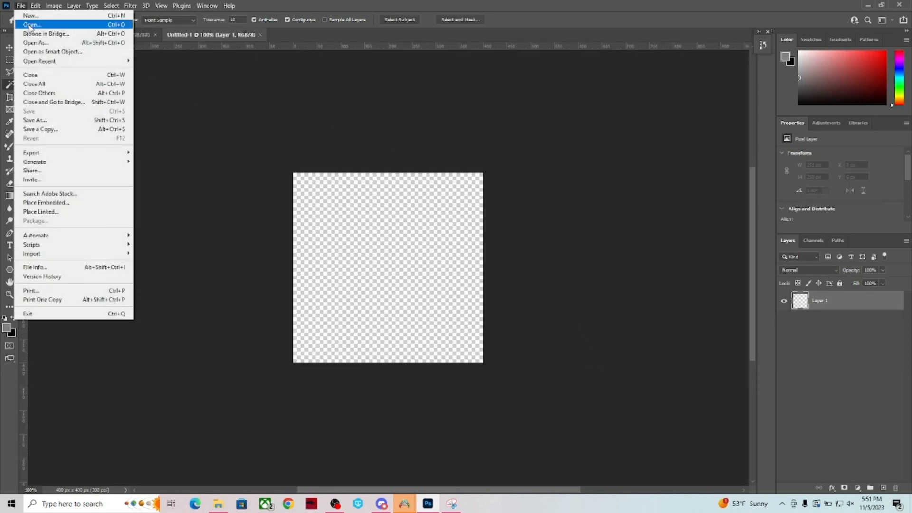
click(28, 24)
click(447, 100)
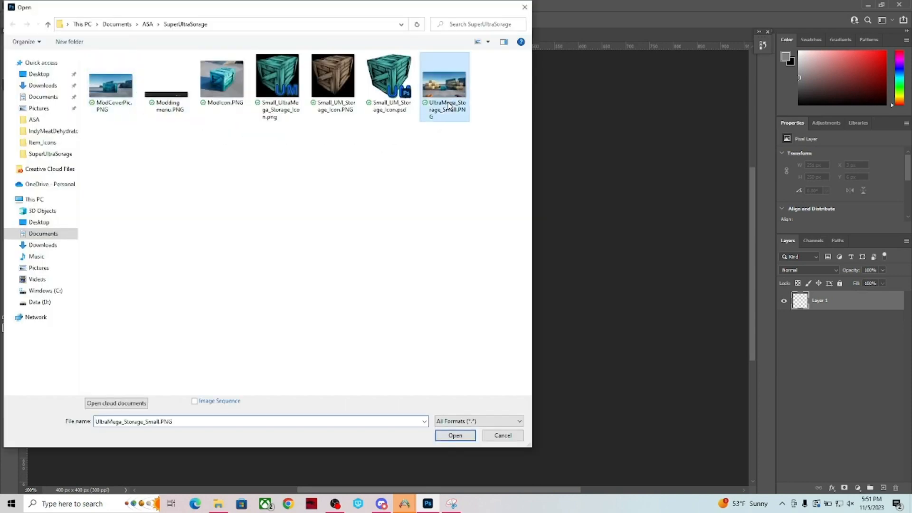
click(458, 435)
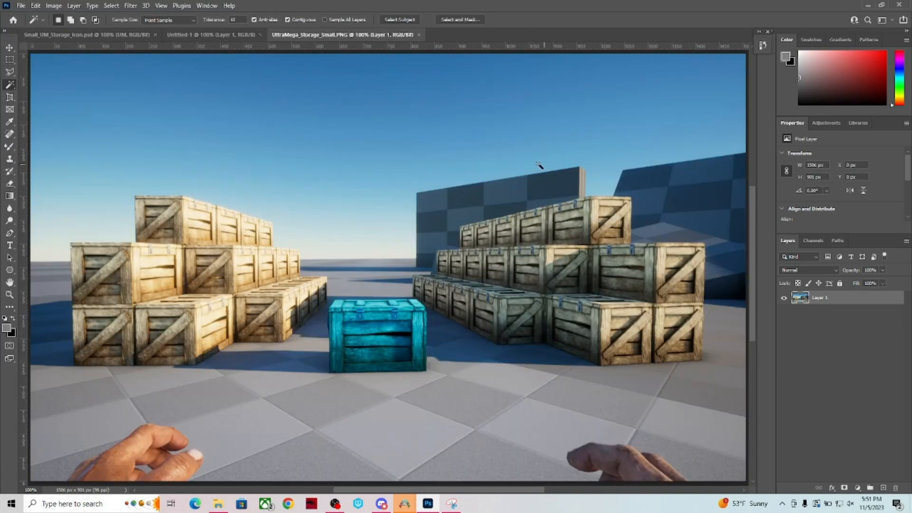
Copy the screenshot layer into the new 400 × 400 px document and scale it down proportionally to about 36%
click(10, 47)
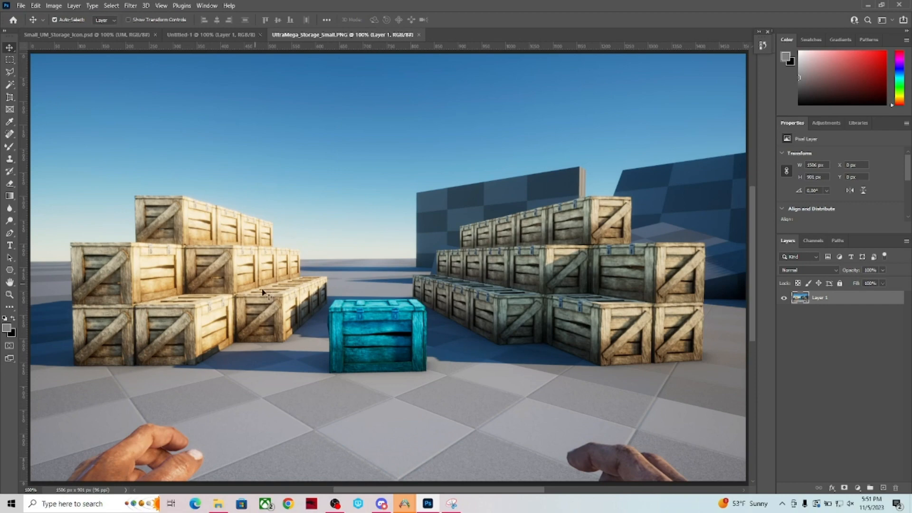
drag(260, 183, 395, 276)
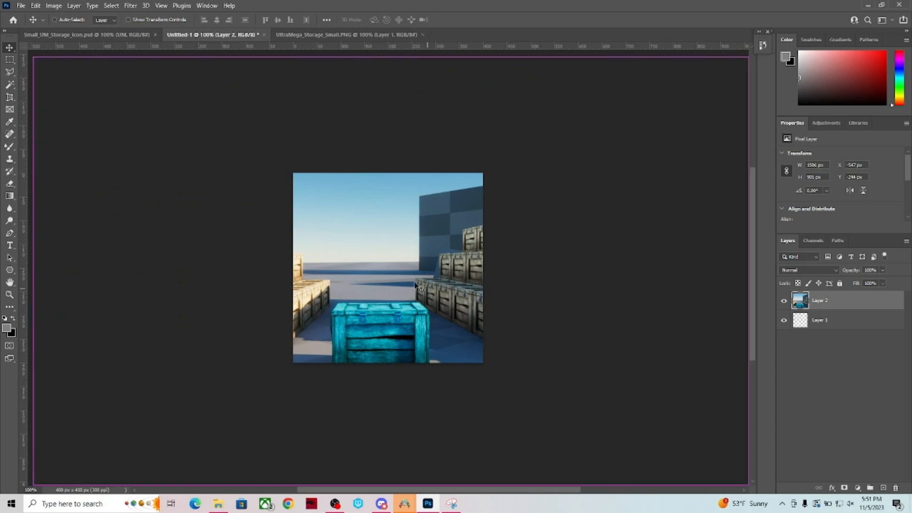
key(ctrl+t)
drag(34, 58, 487, 329)
drag(597, 427, 384, 296)
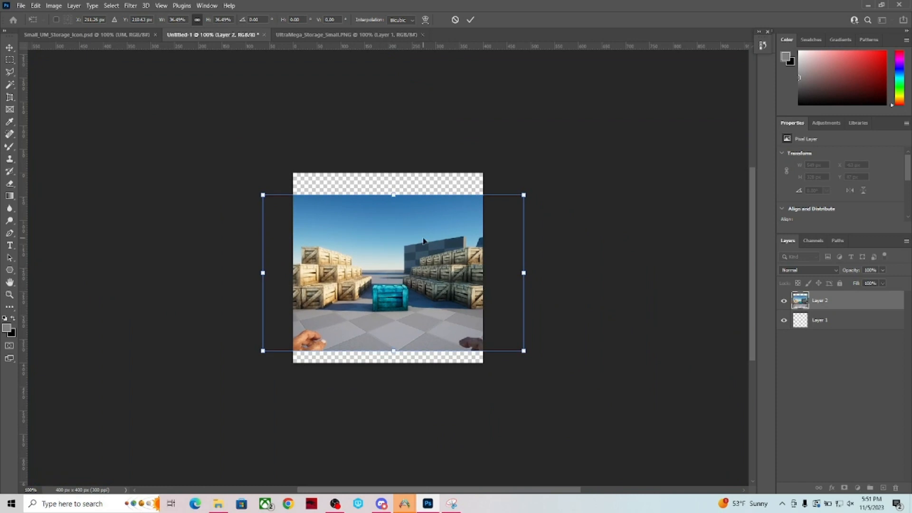
Try framing the screenshot at about 33% scale with its upper edge aligned to the canvas's upper edge
drag(410, 284, 409, 321)
drag(399, 284, 400, 223)
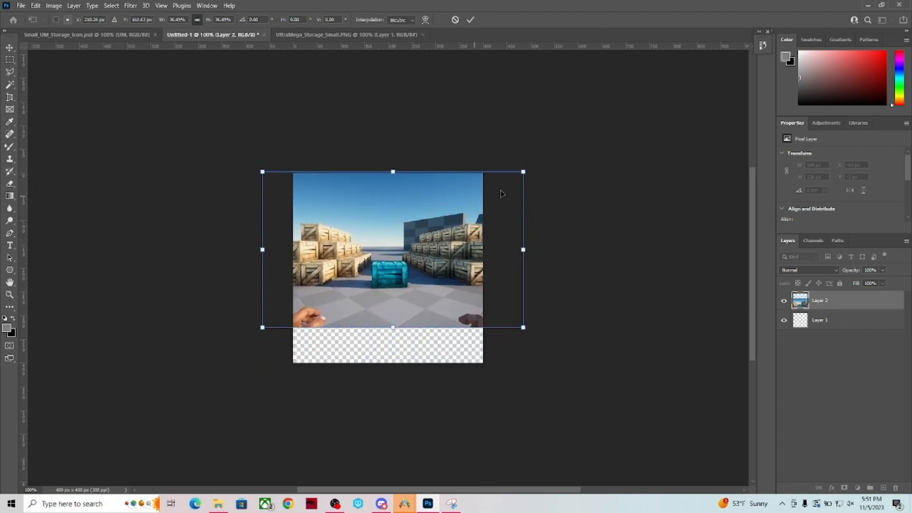
drag(525, 173, 534, 156)
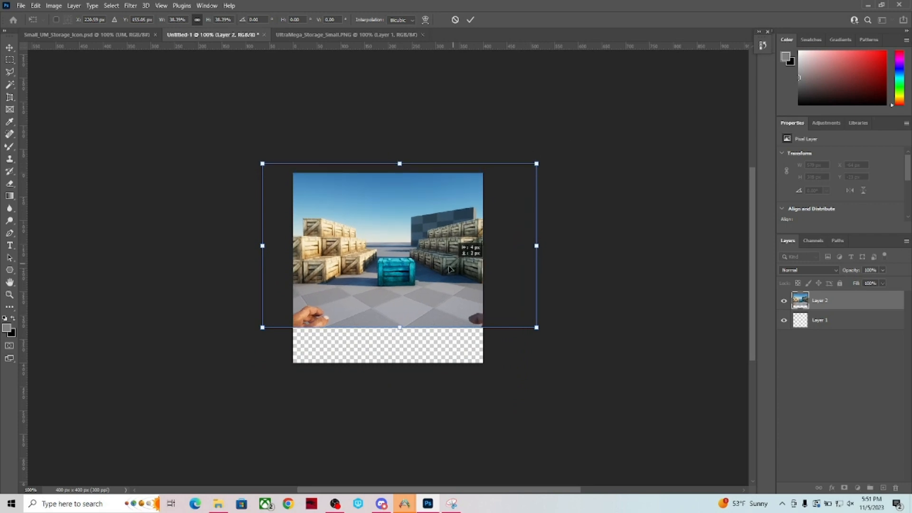
drag(465, 250, 451, 261)
drag(519, 342, 484, 315)
drag(430, 305, 453, 301)
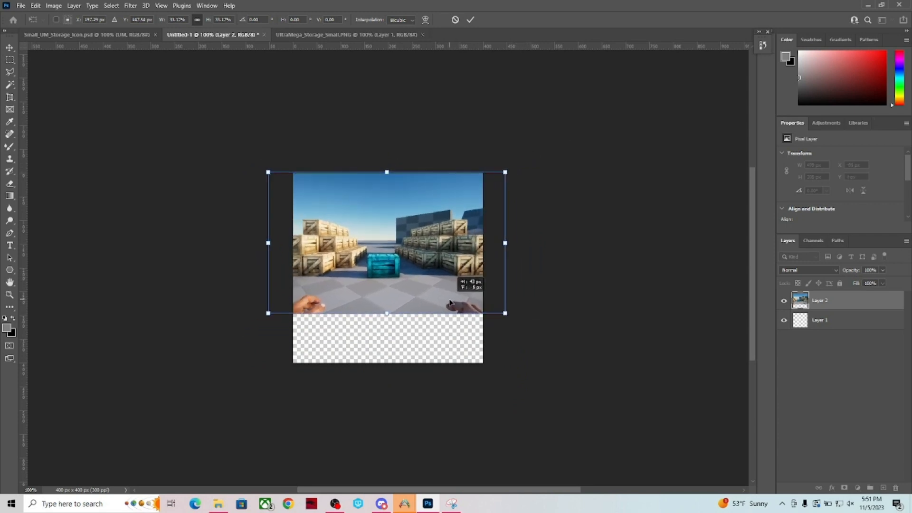
Enlarge the screenshot to about 58%, position it so the teal box sits low between the stacks, and apply the transform
drag(502, 171, 585, 125)
drag(456, 271, 413, 325)
drag(543, 179, 644, 117)
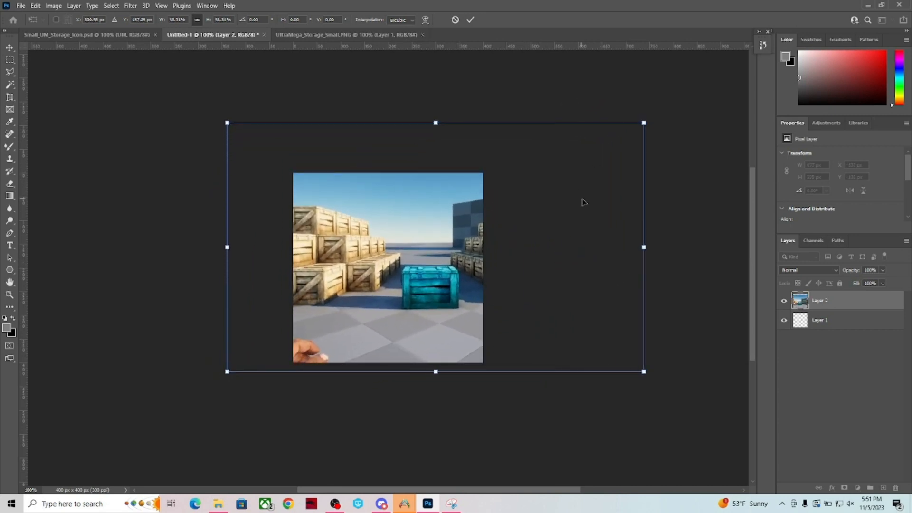
drag(584, 201, 545, 217)
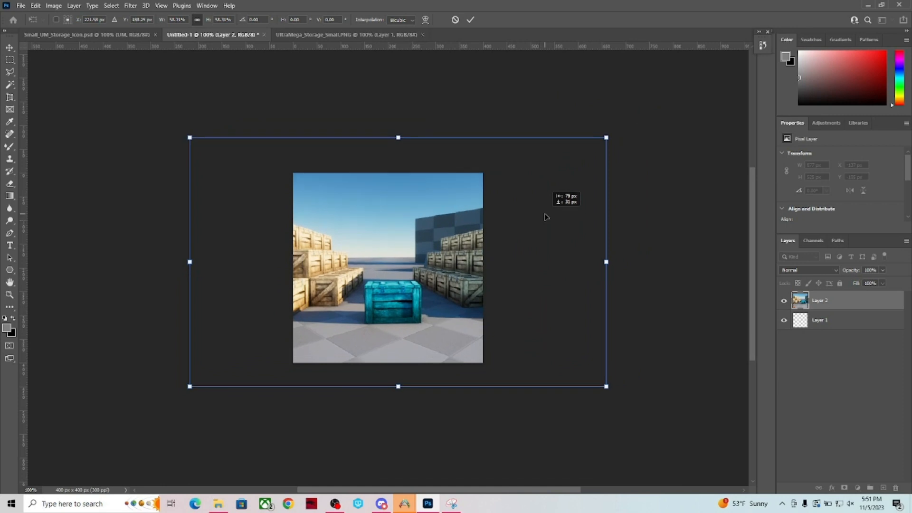
drag(546, 217, 544, 224)
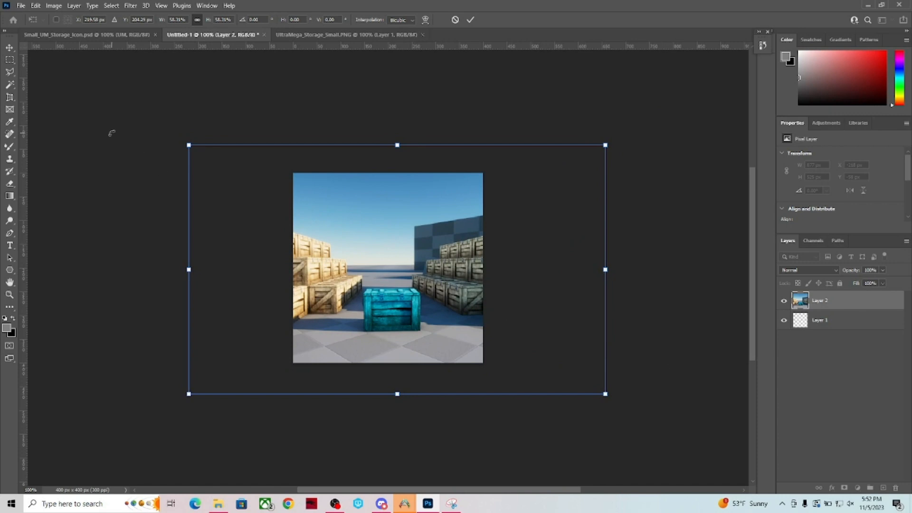
key(Return)
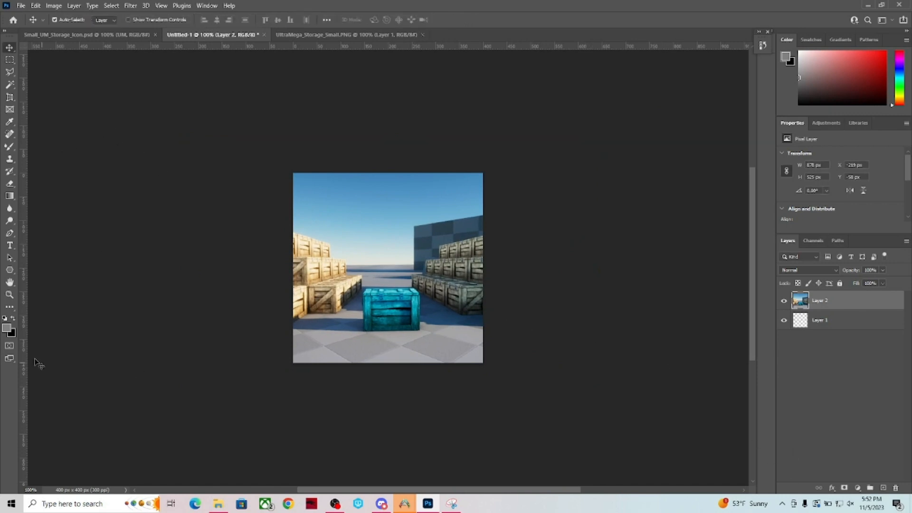
Add a horizontal text layer over the sky, set its font size to 12 pt, and centre it near the image's upper edge
click(10, 245)
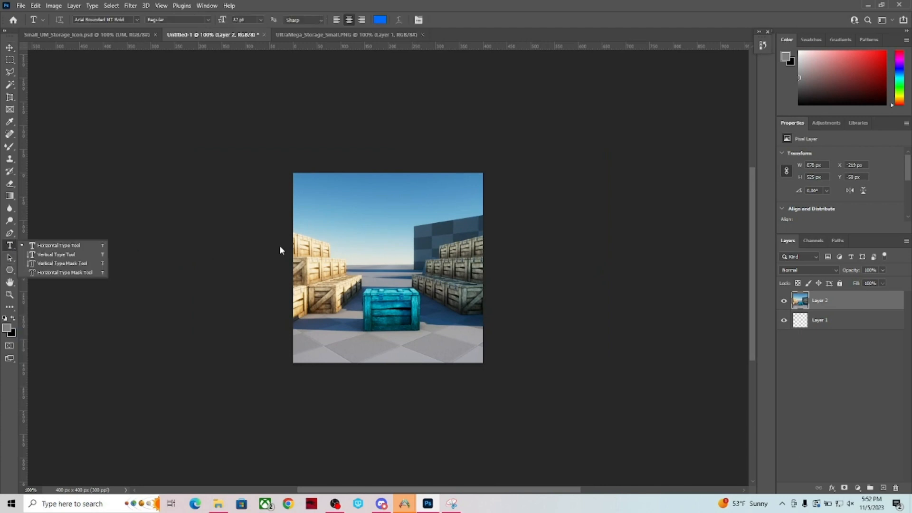
click(330, 219)
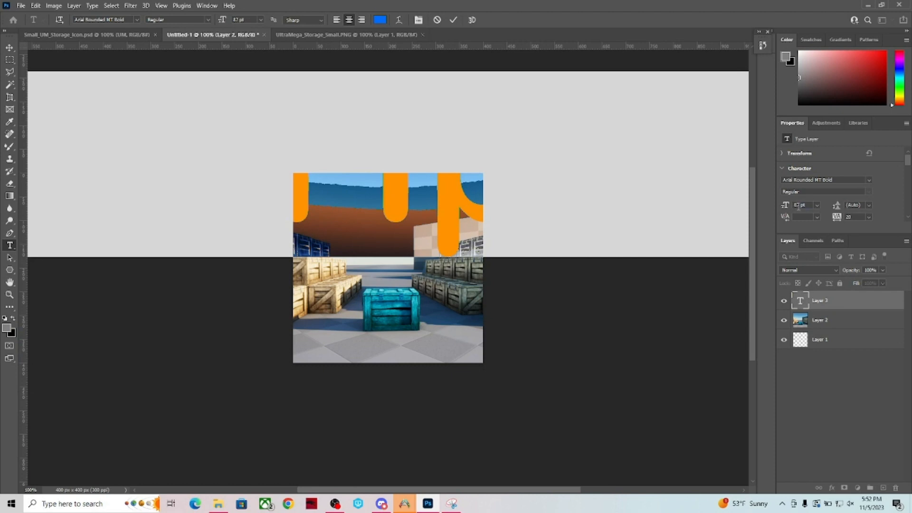
key(Return)
key(Tab)
double_click(798, 205)
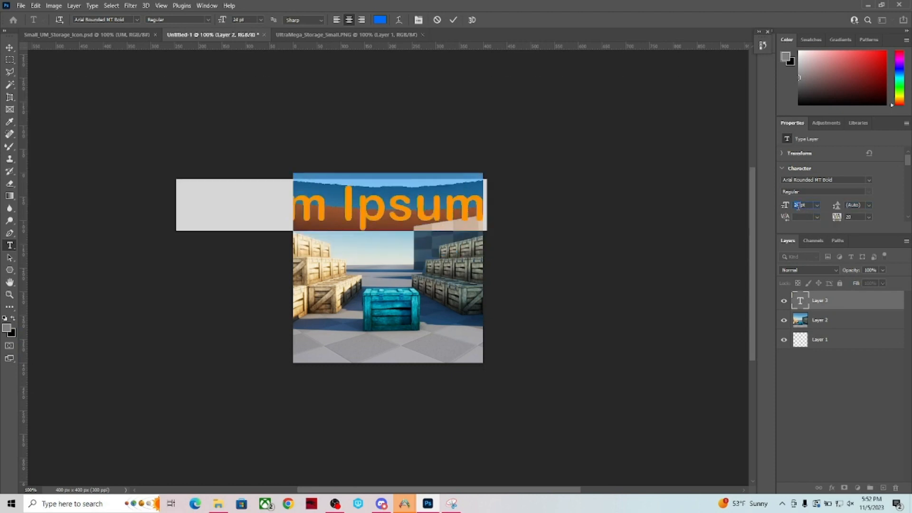
text(12)
key(Tab)
click(9, 48)
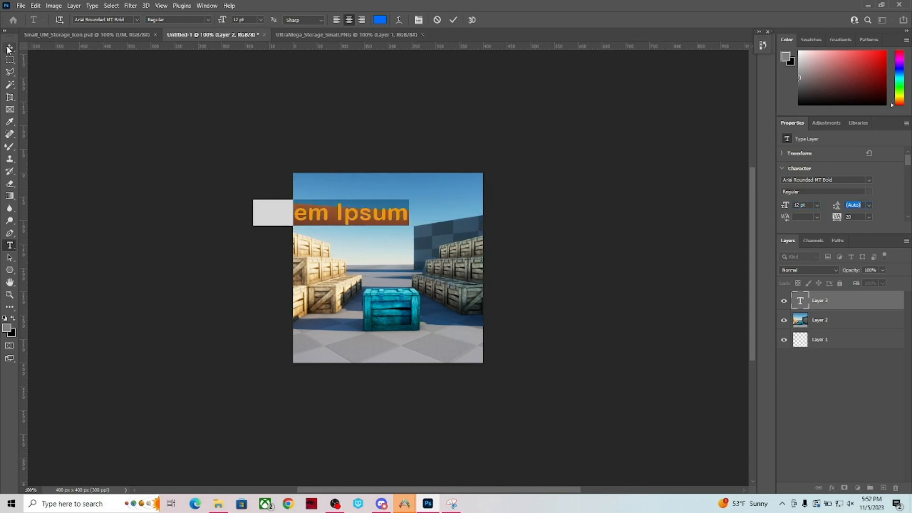
drag(329, 219, 383, 206)
Replace the placeholder text with "Ultra Mega Storage", breaking the line before "Storage", and commit the edit
double_click(802, 302)
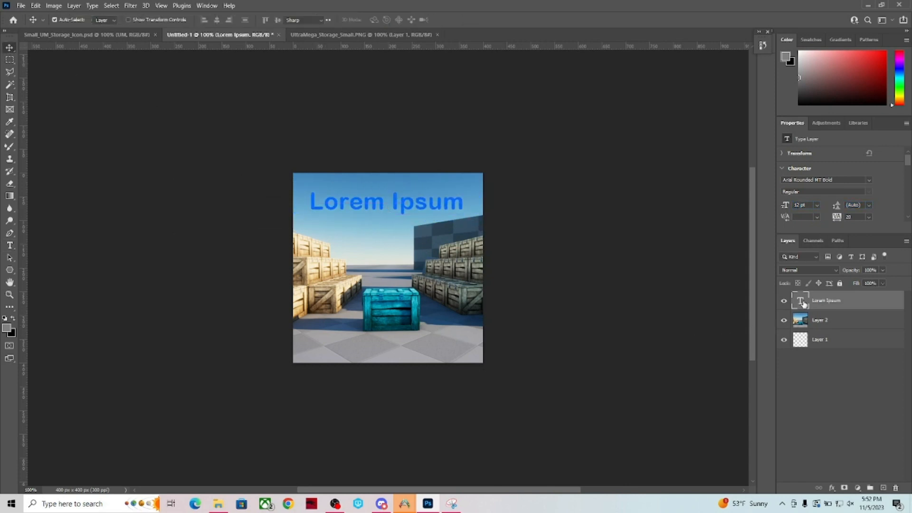
text(UI)
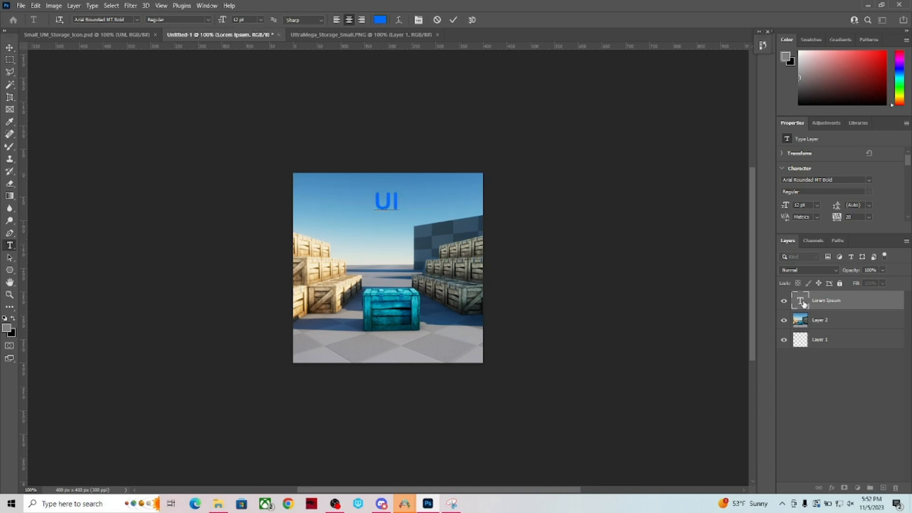
text(tra Mega)
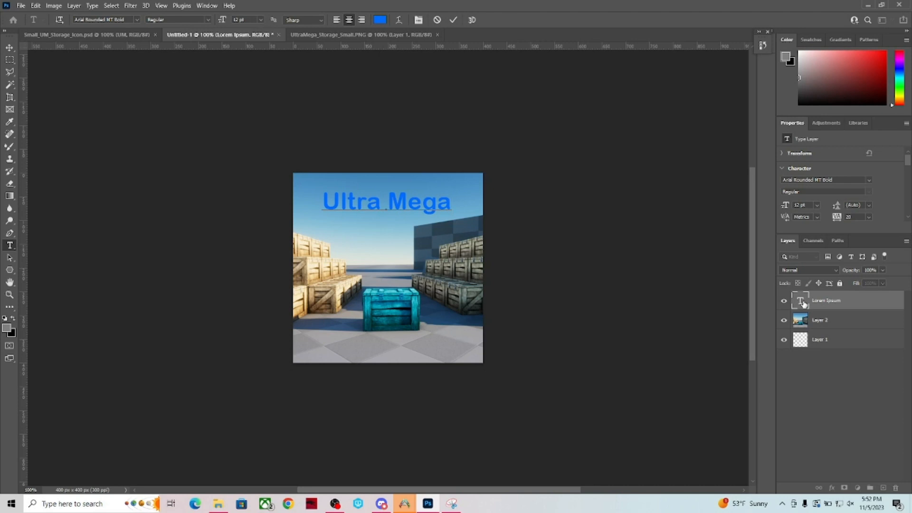
text(Storage)
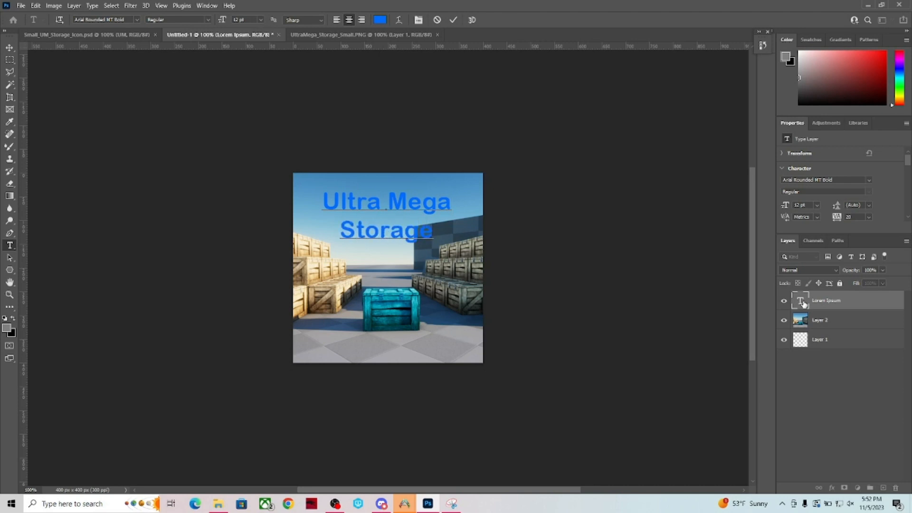
key(ctrl+Return)
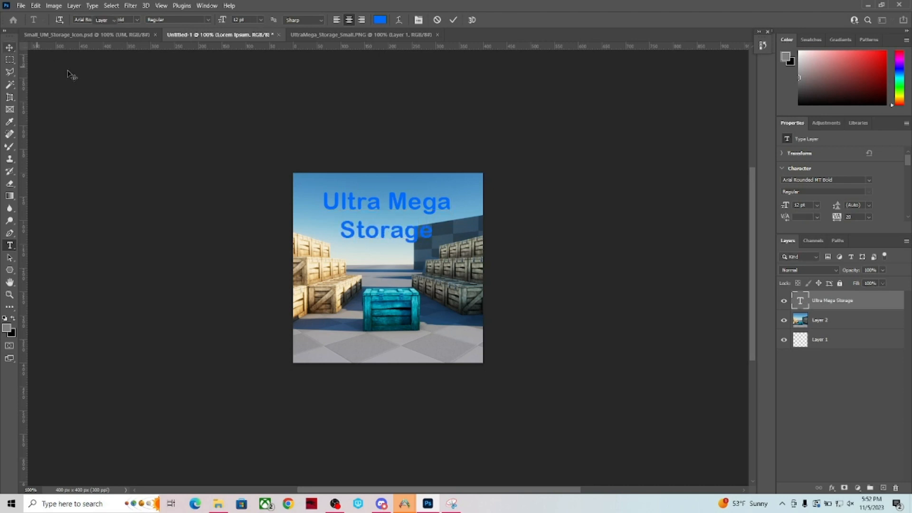
key(v)
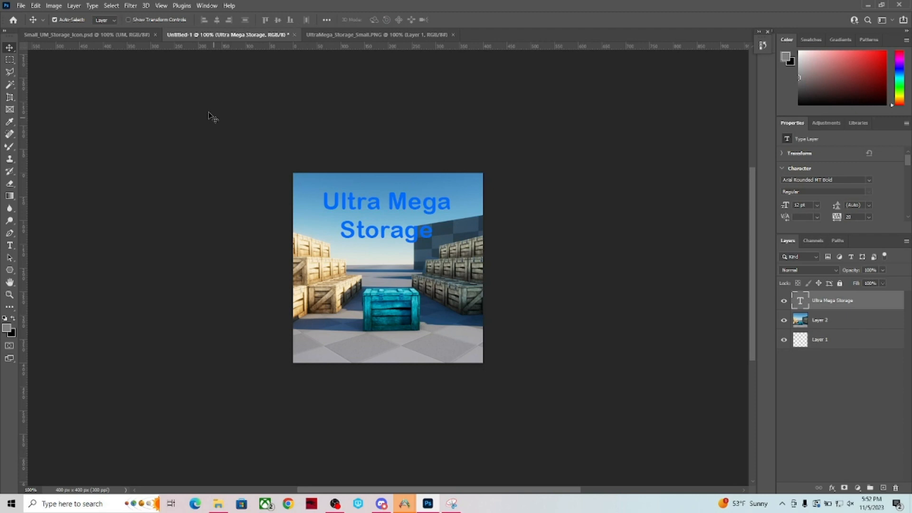
Copy the Stroke, Outer Glow and Drop Shadow from the icon document's UM text to the title via a temporary layer, and delete that layer
click(90, 34)
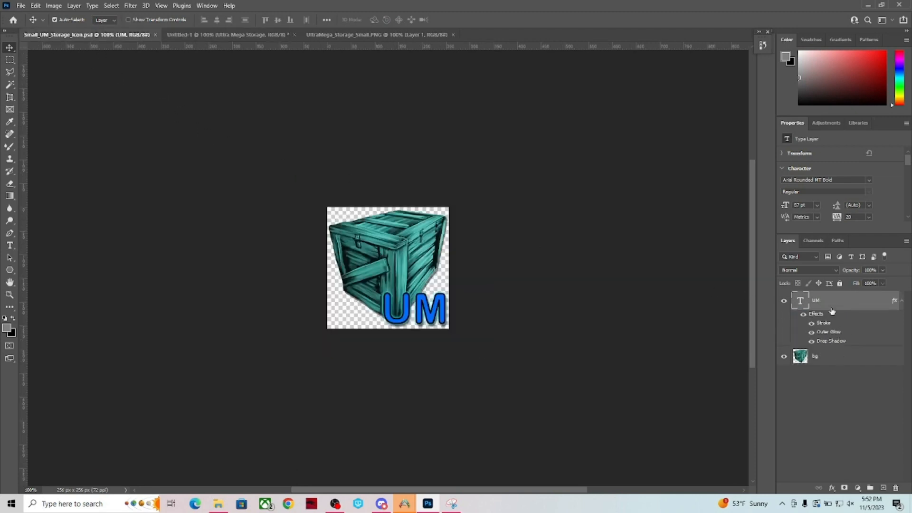
drag(832, 303, 431, 302)
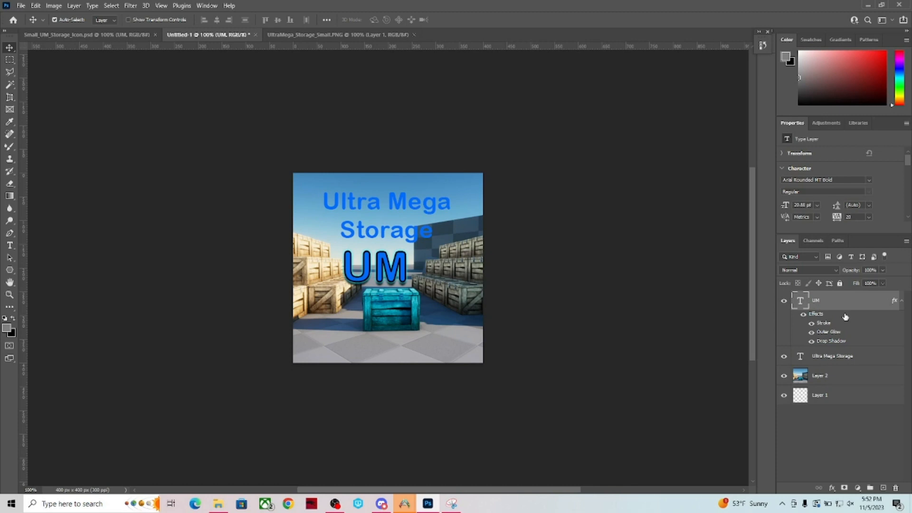
alt+drag(845, 317, 856, 362)
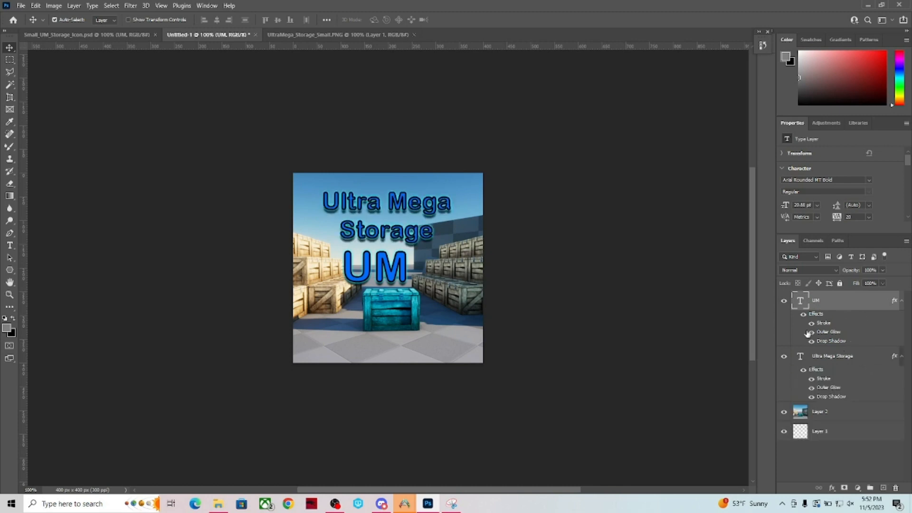
drag(853, 304, 896, 488)
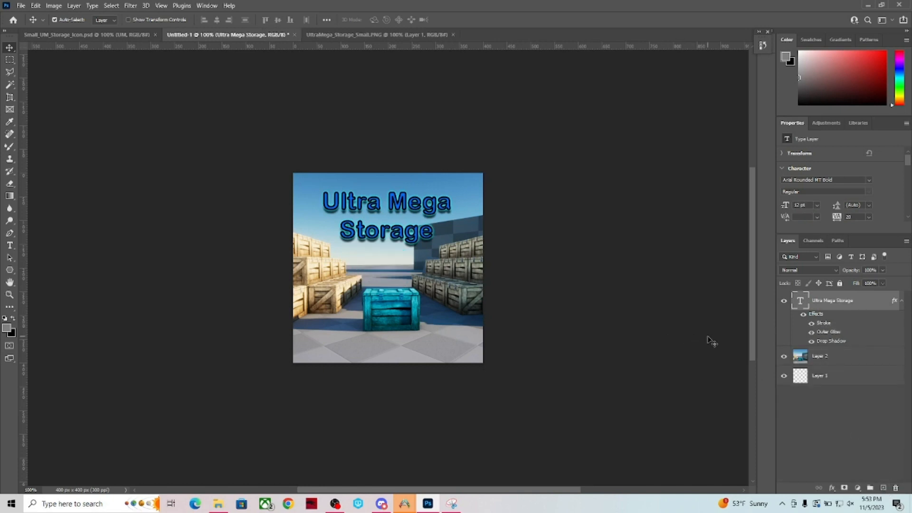
Set the font size of the "Ultra Mega Storage" title to 16 pt
double_click(806, 303)
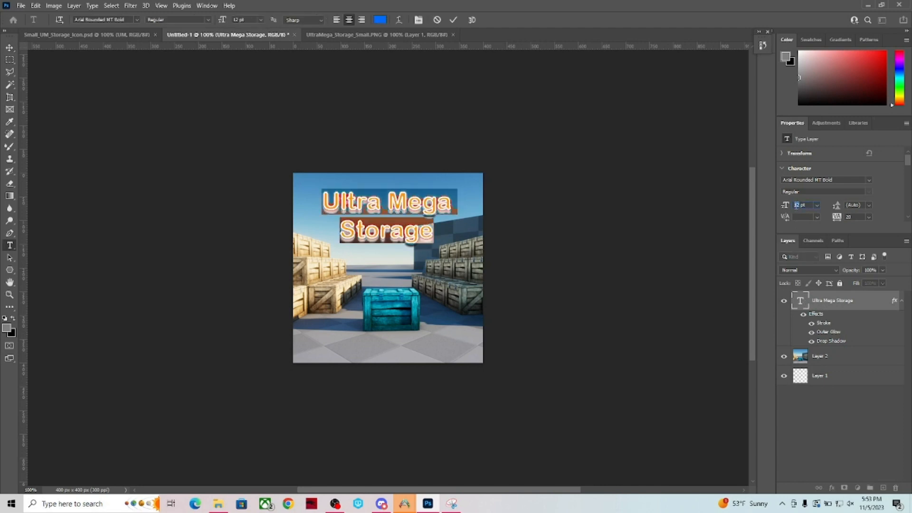
text(36)
key(Tab)
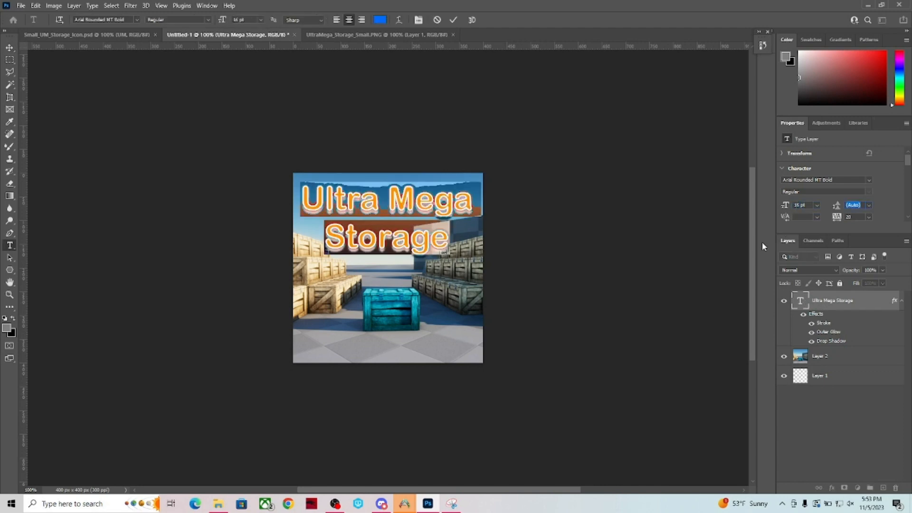
Commit the "Ultra Mega Storage" title edit and move the title slightly lower over the sky
click(13, 48)
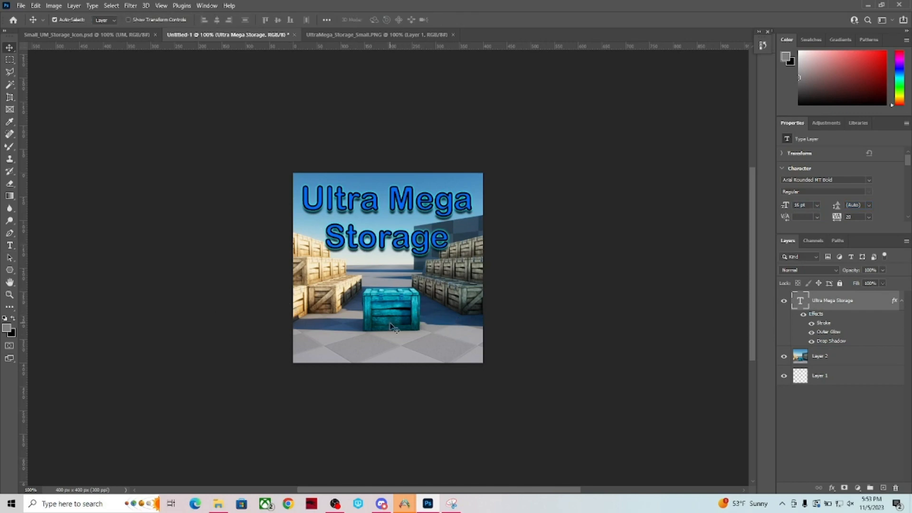
click(9, 294)
click(403, 318)
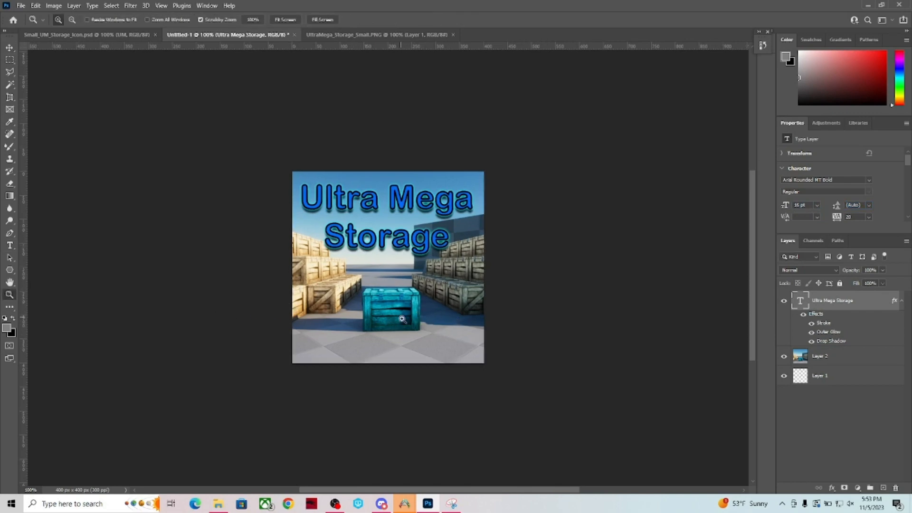
click(402, 318)
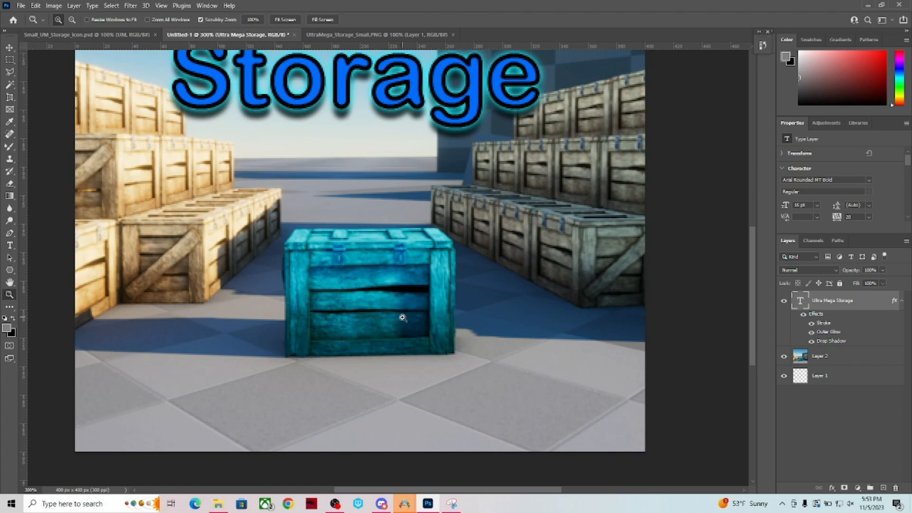
alt+click(382, 261)
alt+click(385, 260)
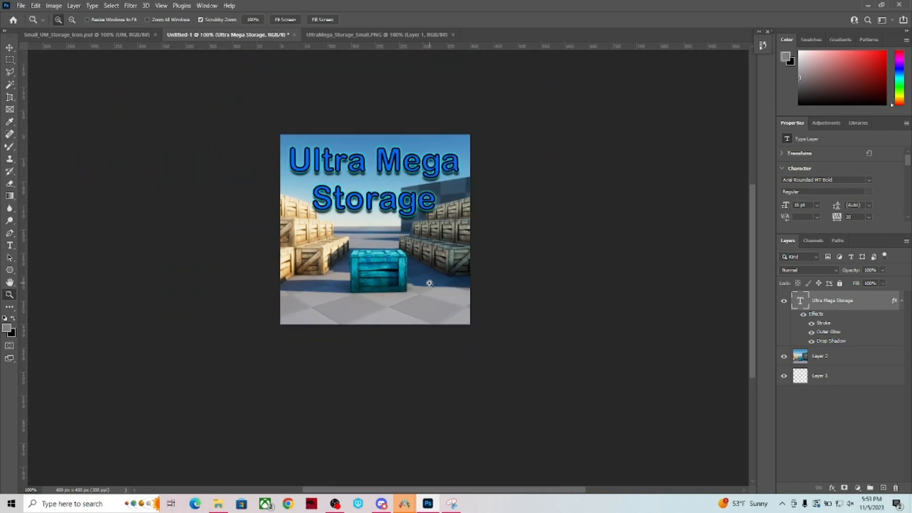
click(10, 48)
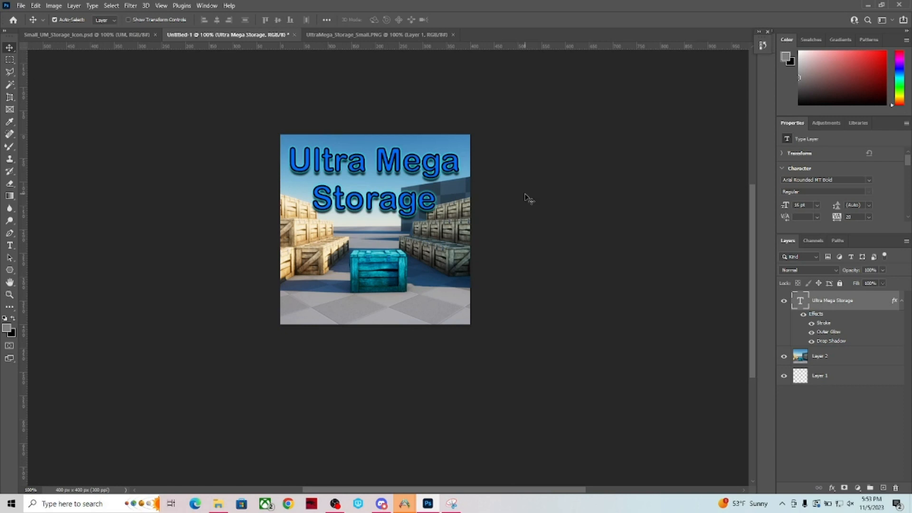
drag(391, 167, 392, 174)
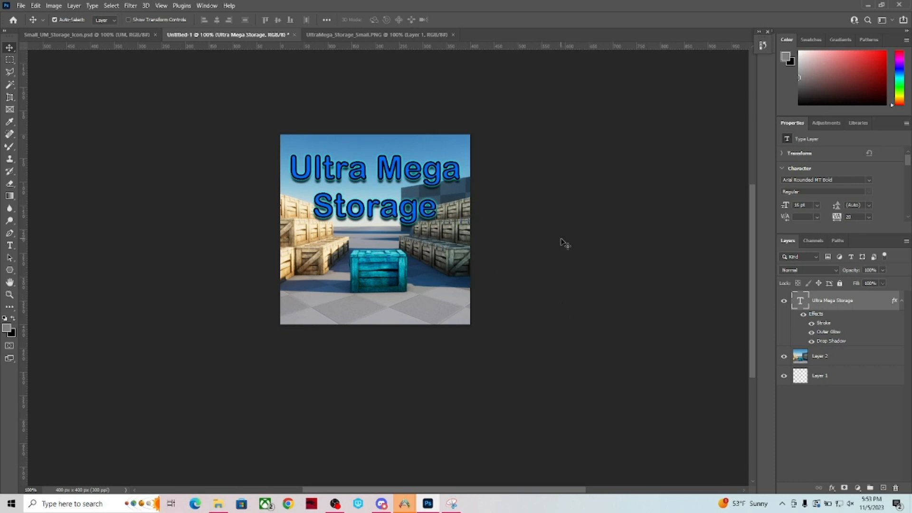
Save the promotional image on the computer as the Photoshop file UM_ModImage in the SuperUltraSorage folder, with Maximize Compatibility on
click(21, 6)
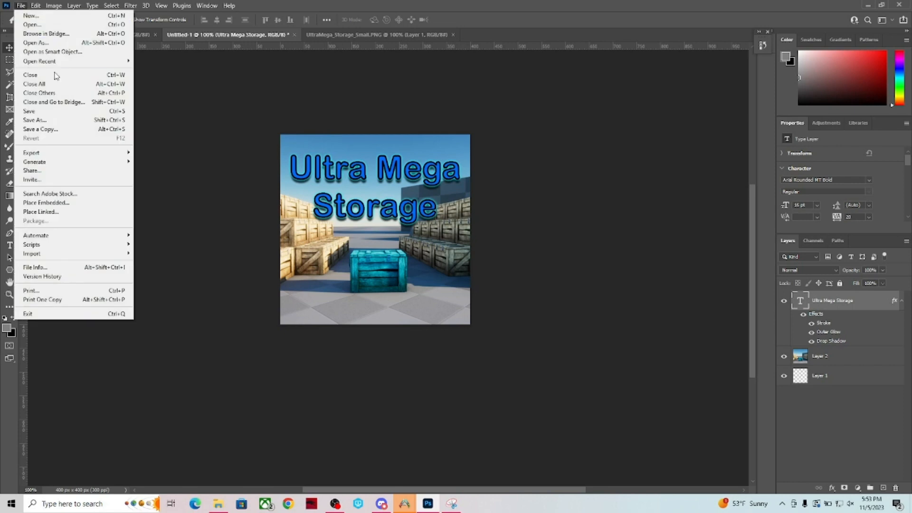
click(52, 120)
text(Mod)
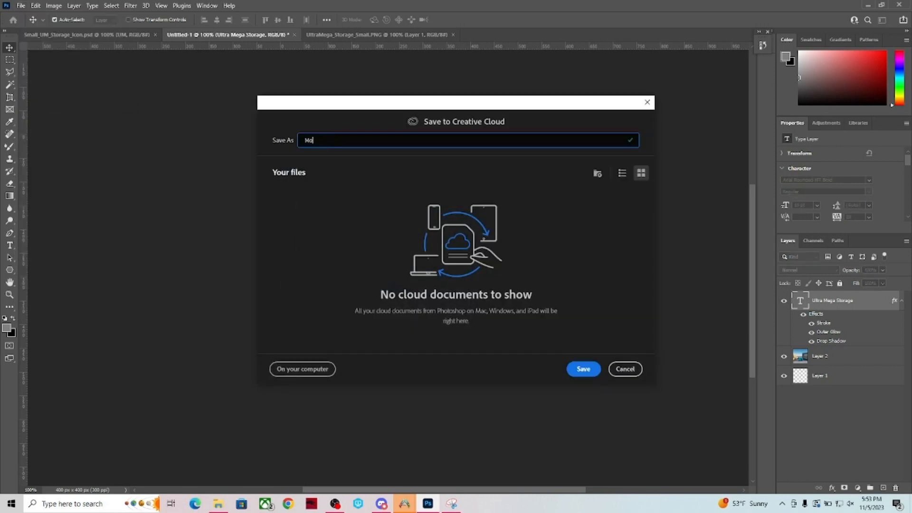
key(BackSpace)
key(BackSpace)
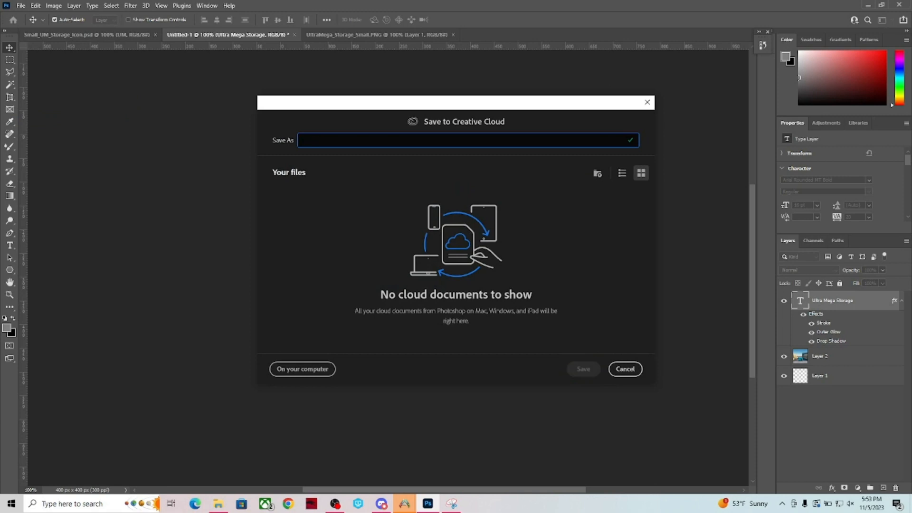
click(316, 366)
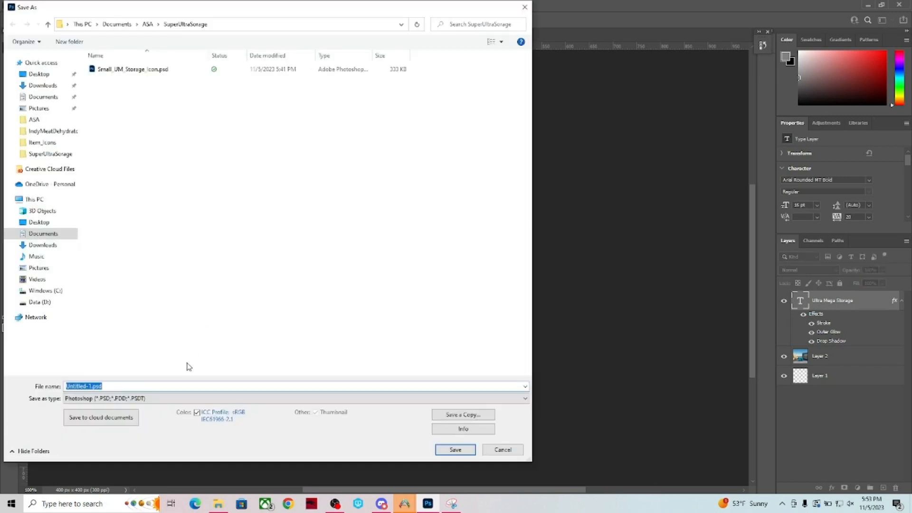
text(UM_ModImage)
click(451, 448)
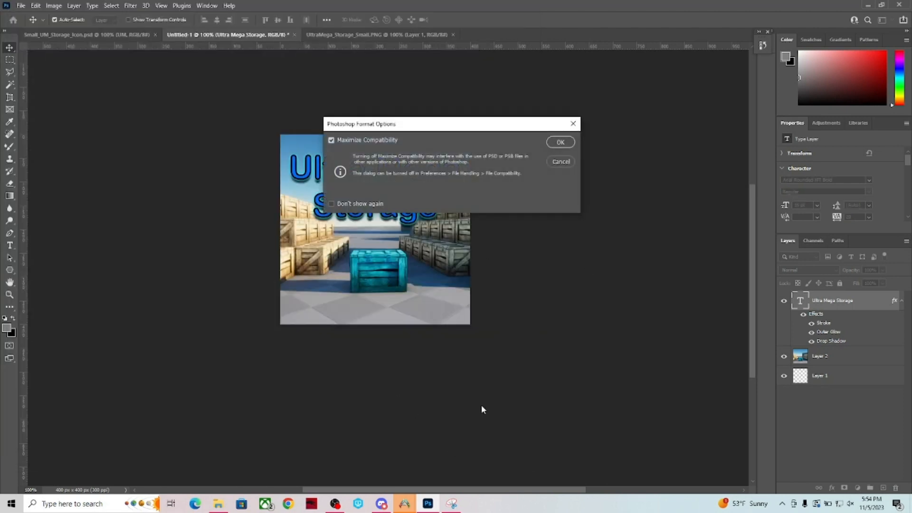
click(561, 142)
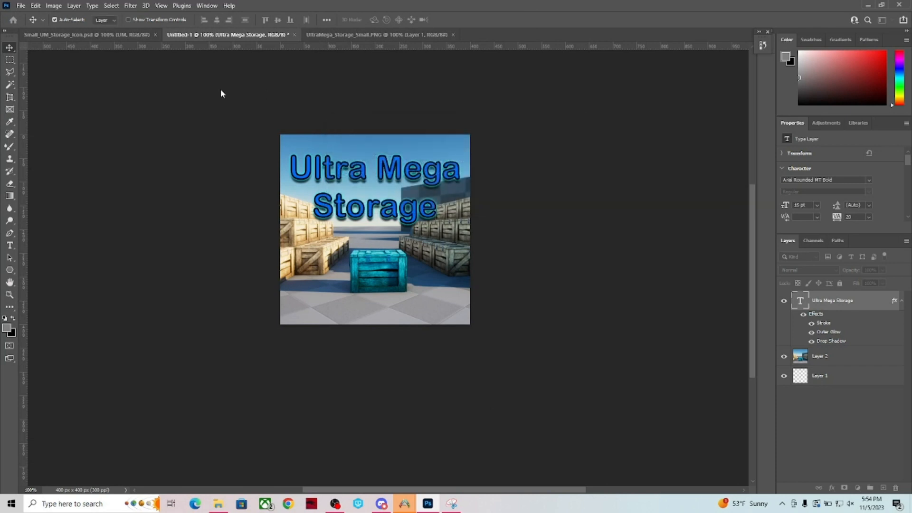
Export the promotional image at 400 × 400 as UM_ModImage.png into the SuperUltraSorage folder
click(20, 6)
mouse_move(59, 153)
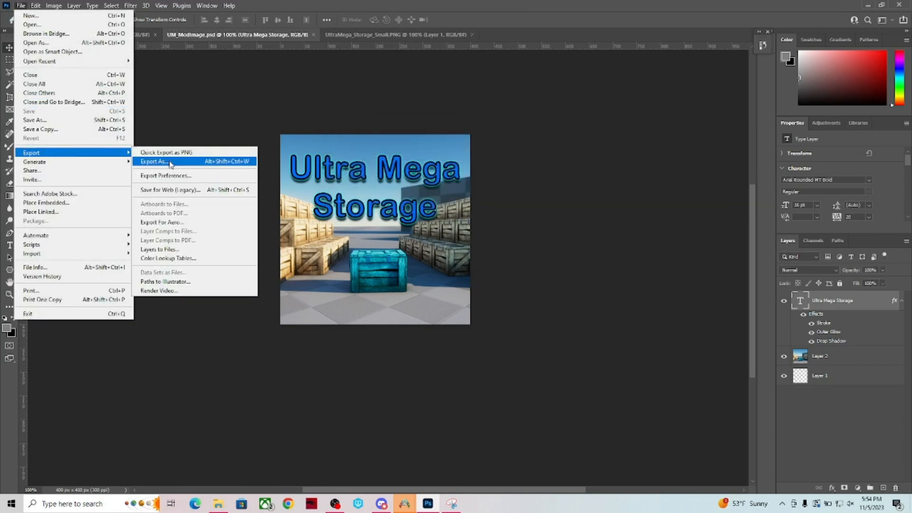
click(154, 161)
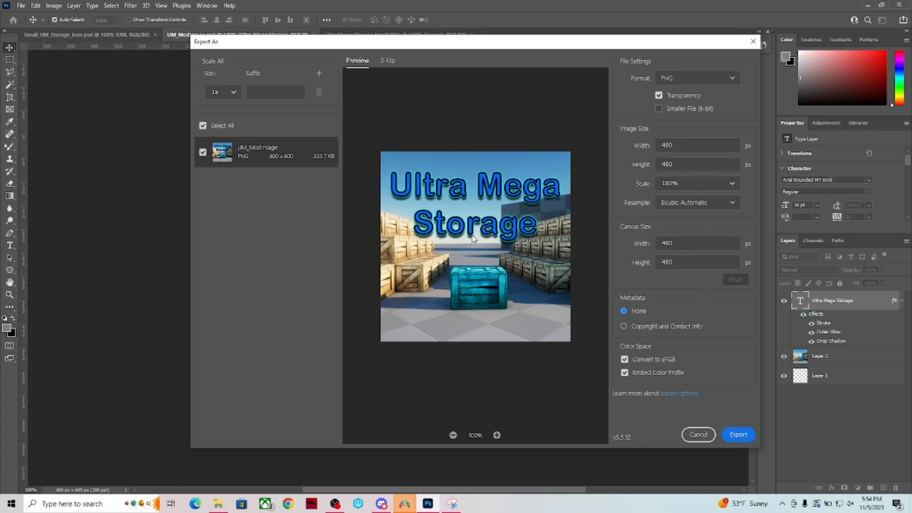
click(747, 437)
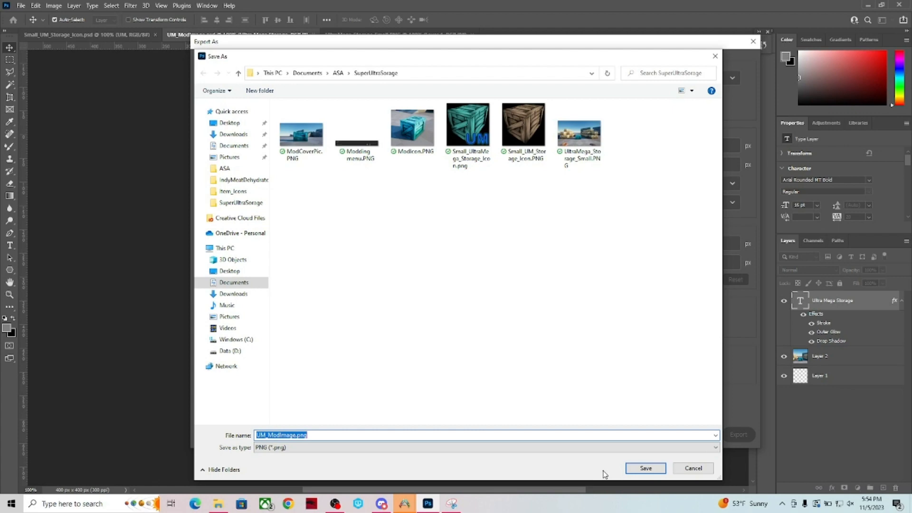
click(645, 468)
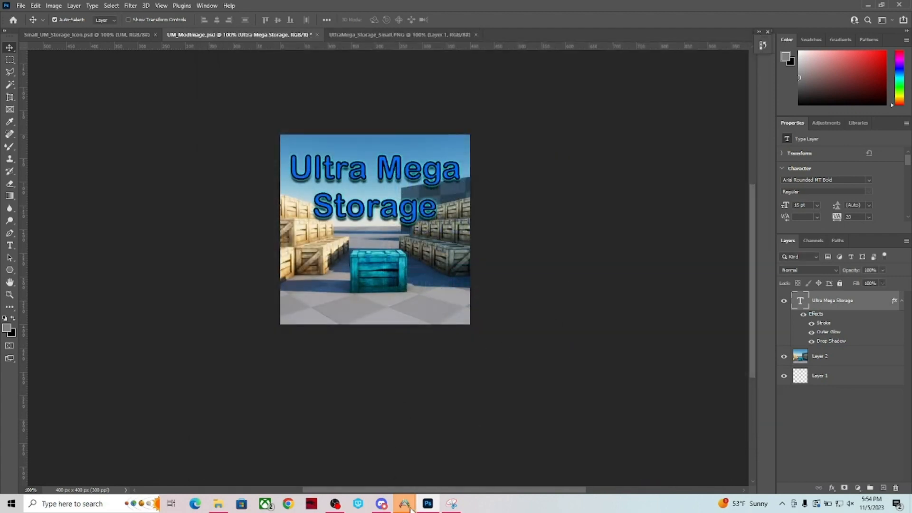
Switch to the ARK DevKit, stop the running play simulation, and open the Share Mod upload form for CurseForge
mouse_move(409, 506)
click(436, 473)
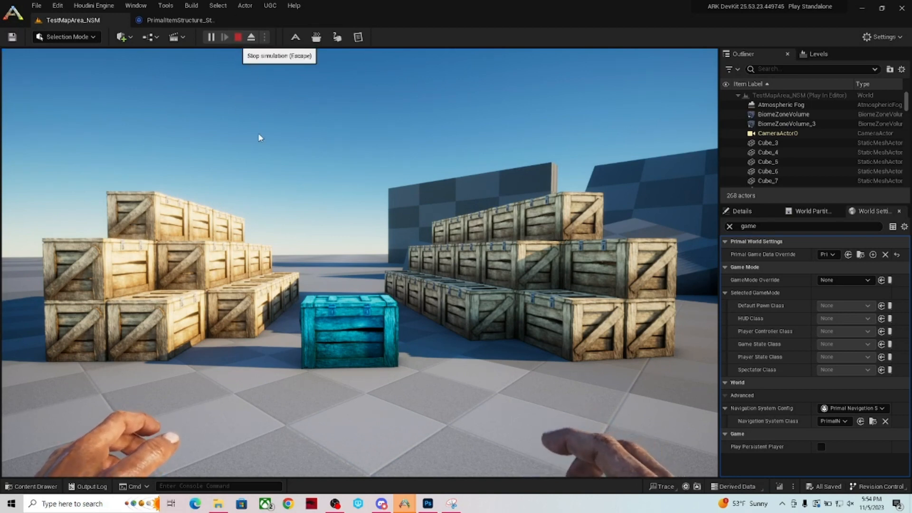
key(Escape)
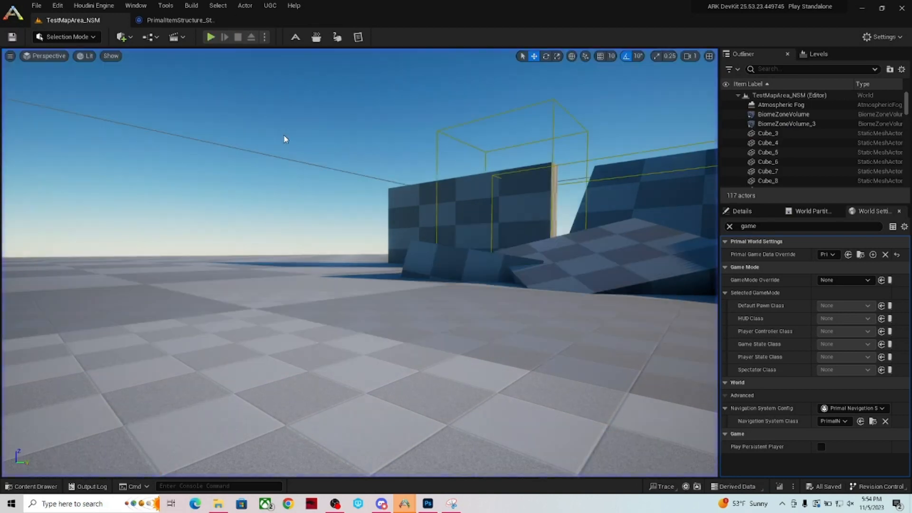
click(274, 7)
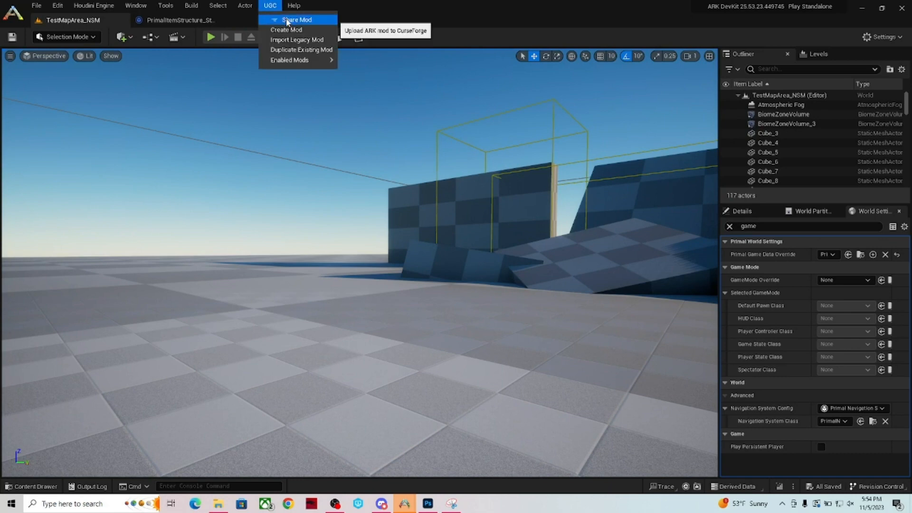
click(322, 23)
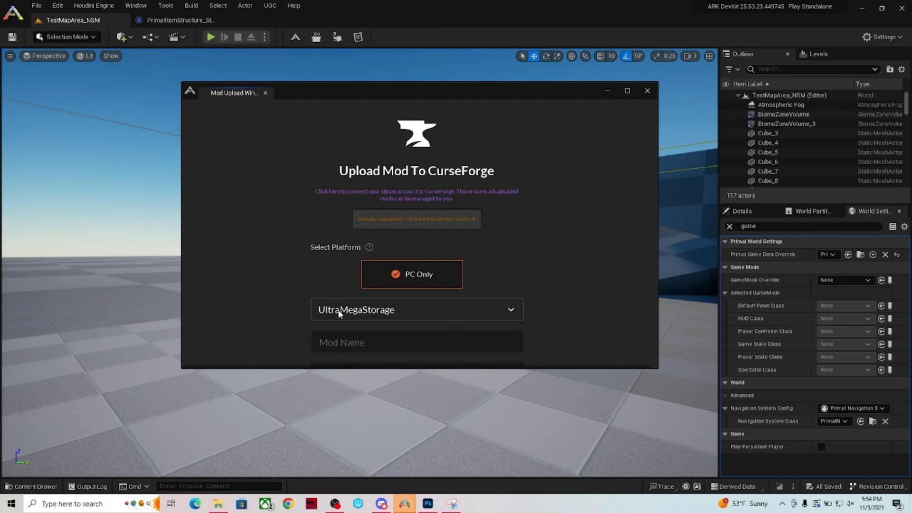
Enter "Ultra Mega Storage" as the mod name in the upload form
scroll(552, 295, down, 4)
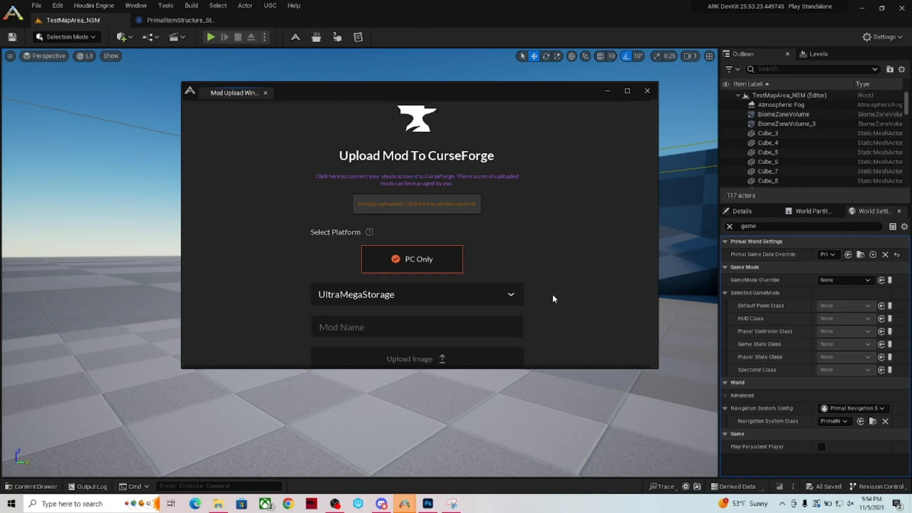
click(492, 231)
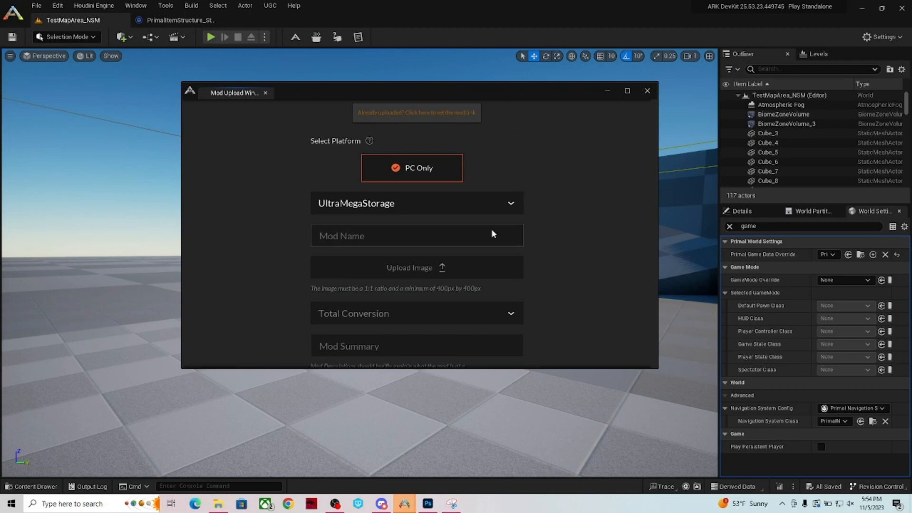
text(Ul)
text(ra Mega Storage)
Attach UM_ModImage.png from the ASA > SuperUltraSorage folder as the mod's upload image
click(459, 270)
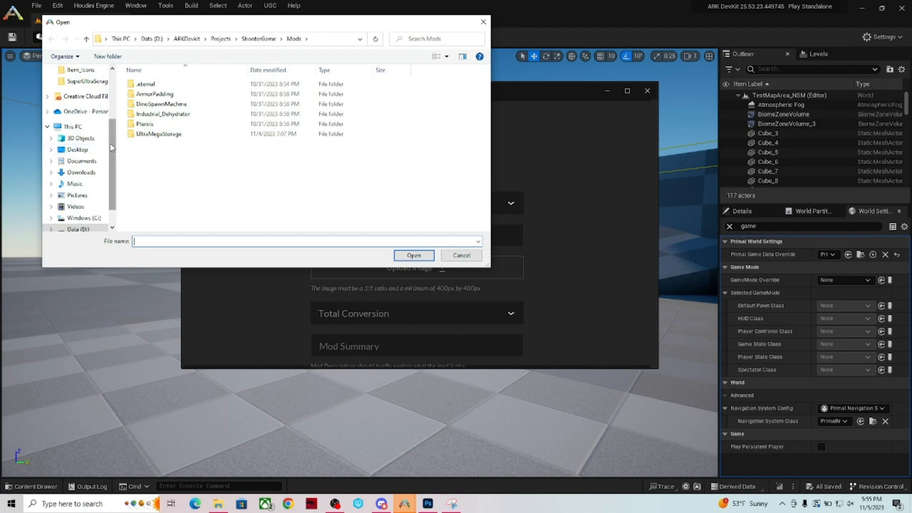
scroll(80, 147, up, 5)
click(72, 134)
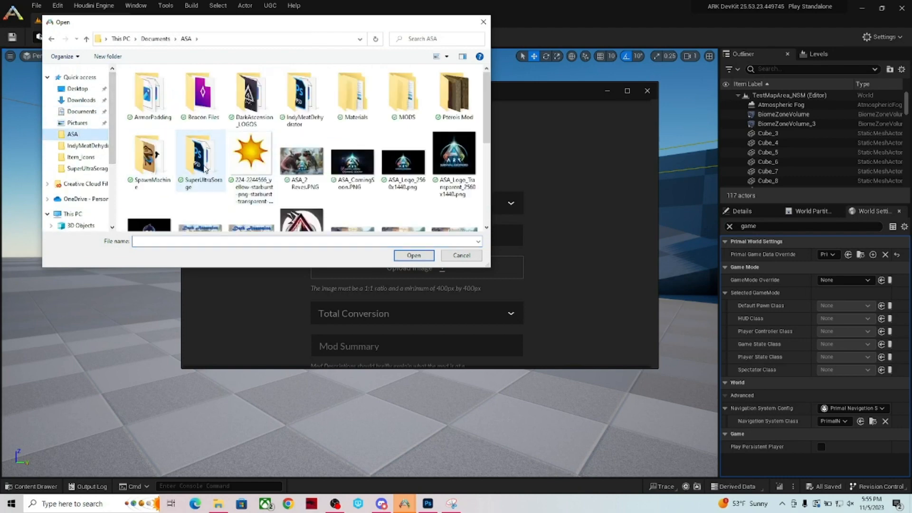
double_click(205, 169)
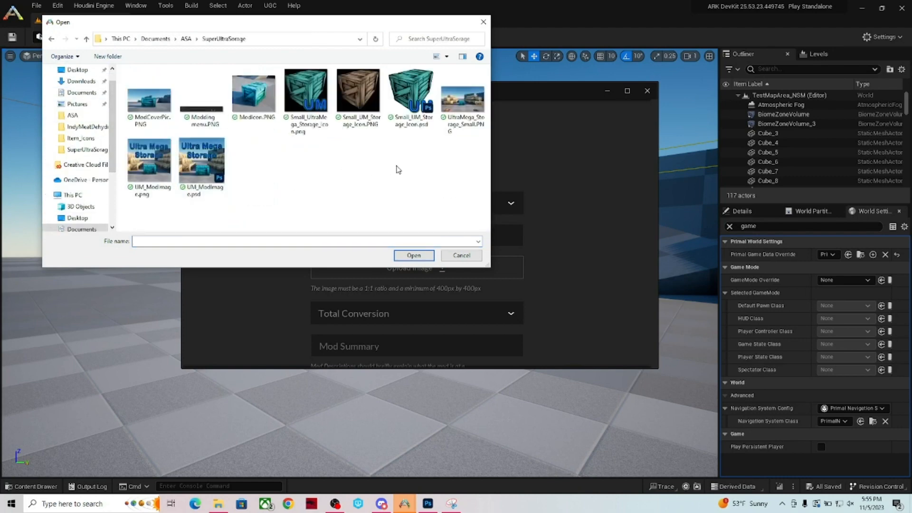
click(155, 176)
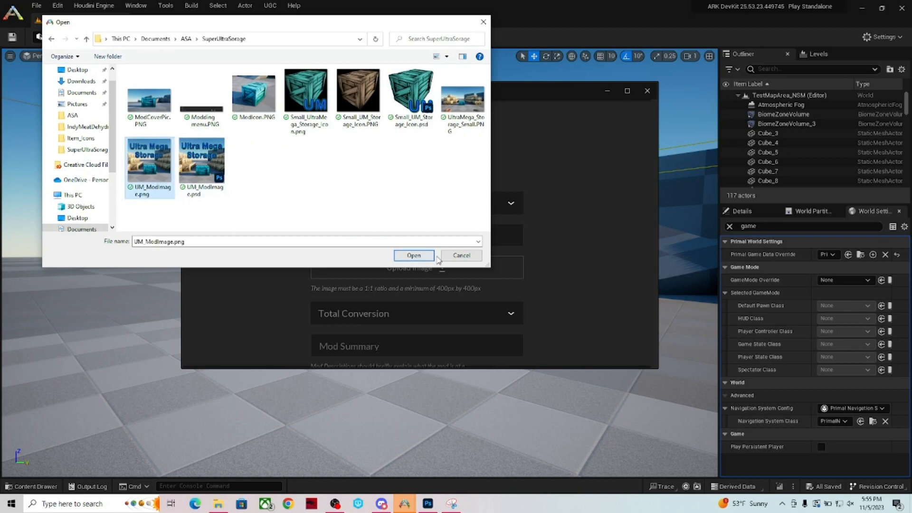
click(422, 256)
Set the mod's category to Structures
scroll(572, 254, down, 1)
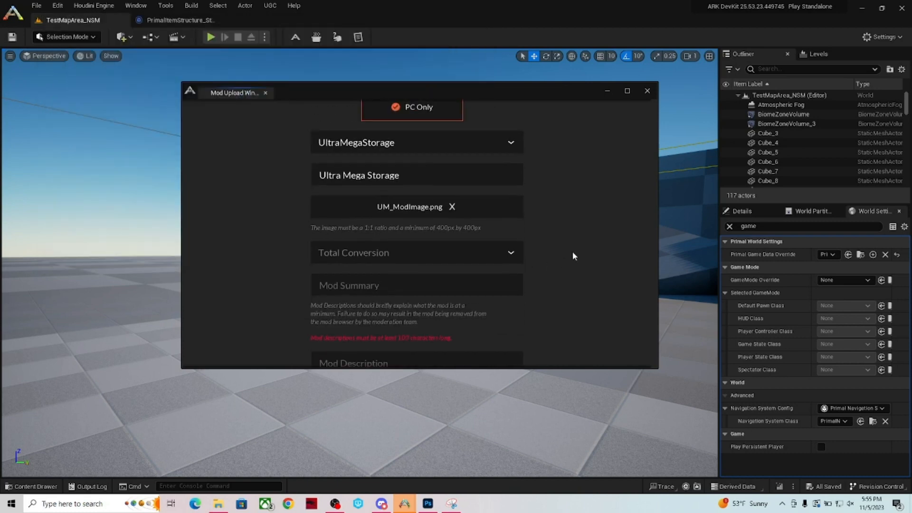
click(509, 252)
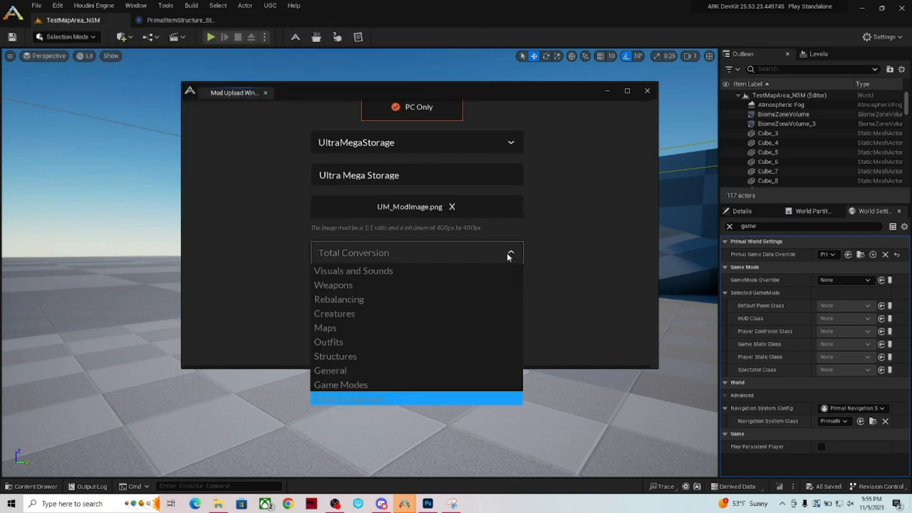
click(423, 356)
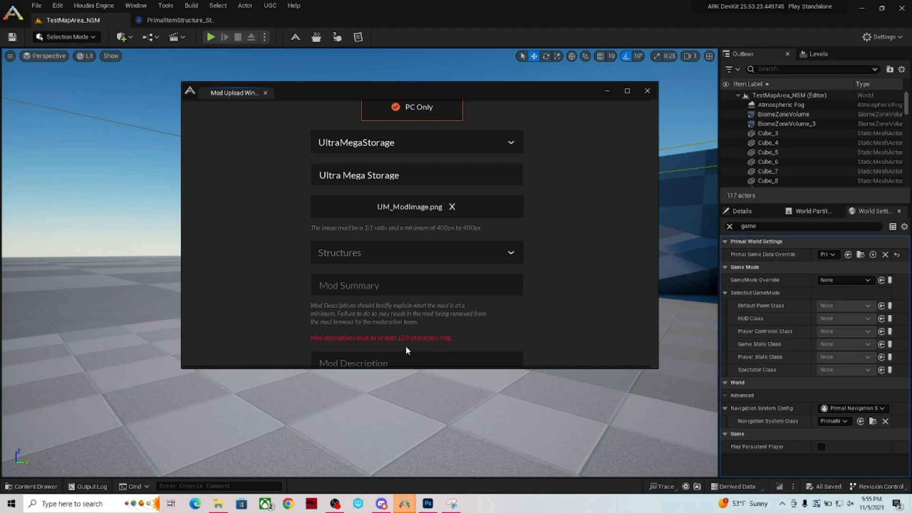
Enter the mod summary "Storage box with larger storage capacity, and greater health."
click(408, 284)
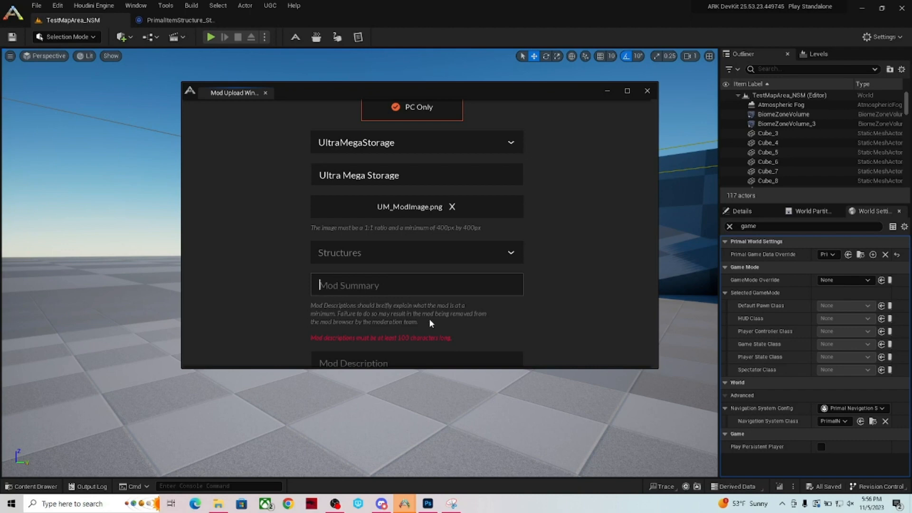
scroll(527, 319, down, 3)
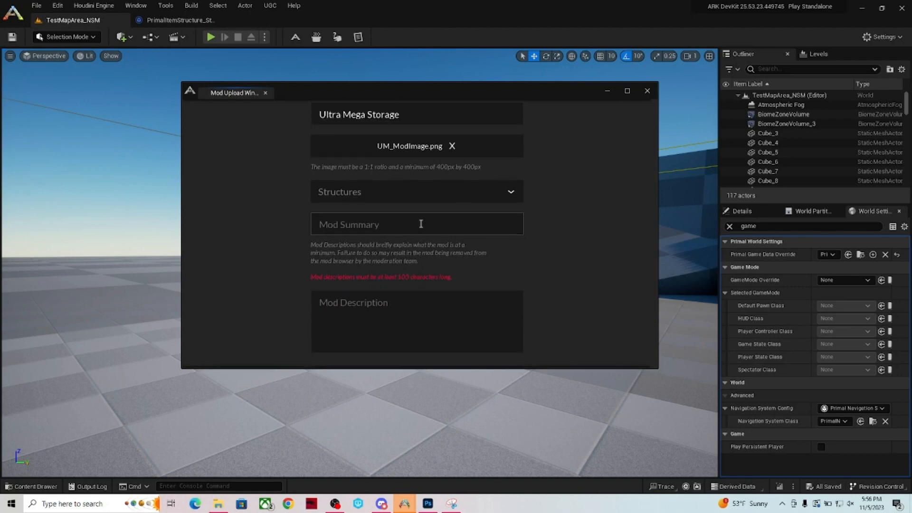
text(Larger)
key(BackSpace)
key(BackSpace)
key(BackSpace)
key(BackSpace)
key(BackSpace)
key(BackSpace)
text(Storage box with larger )
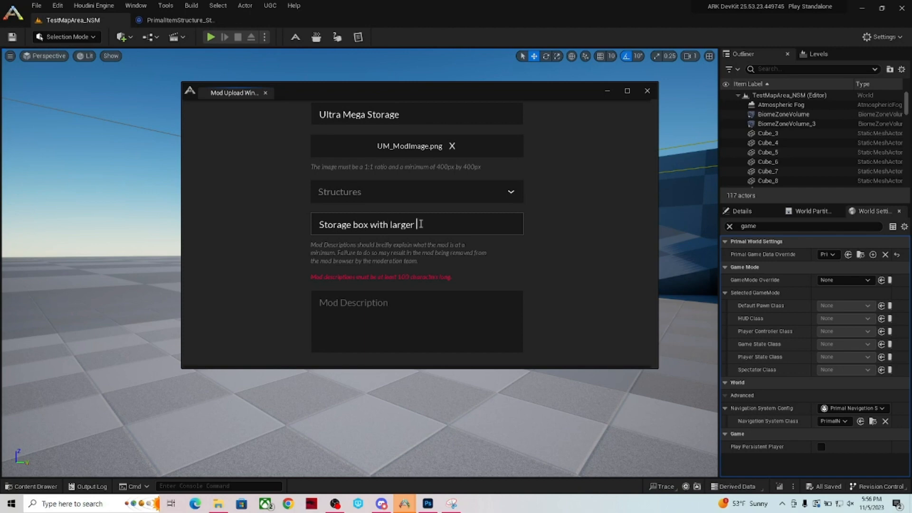
text(capacity)
key(BackSpace)
key(BackSpace)
key(BackSpace)
key(BackSpace)
key(BackSpace)
key(BackSpace)
key(BackSpace)
key(BackSpace)
text(stro)
key(BackSpace)
key(BackSpace)
text(orage cp)
key(BackSpace)
text(apacity, andn)
key(BackSpace)
text(greater health.)
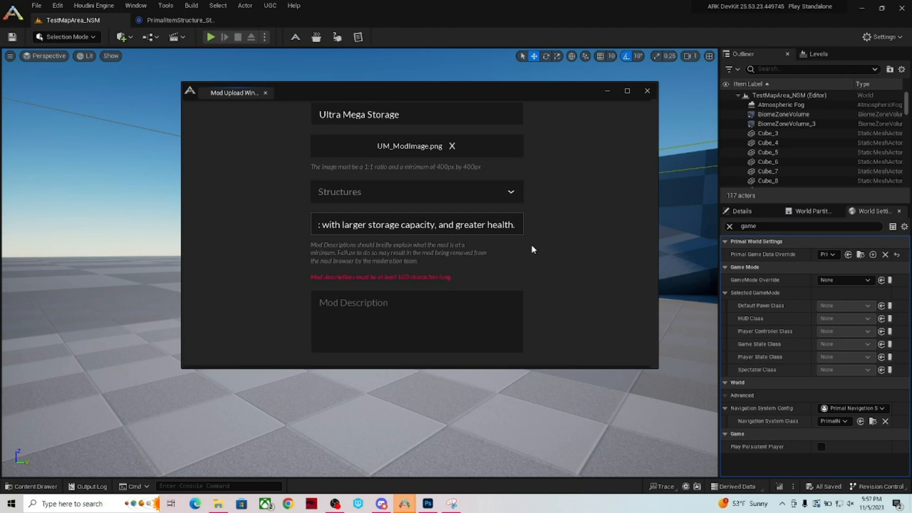
Begin the mod description with "The Ultra Mega Storage mod gives varying storage structures with much larger storage capacity, and also"
click(491, 312)
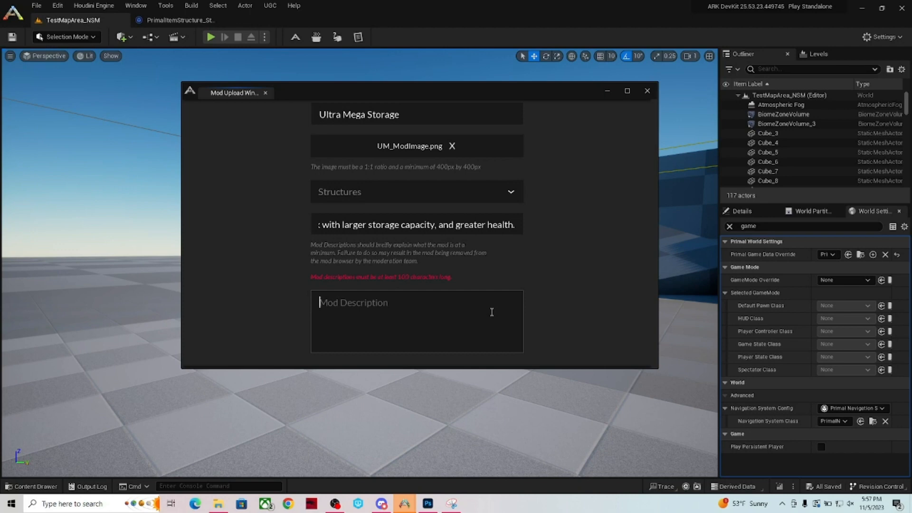
text(The Ulra)
key(BackSpace)
key(BackSpace)
text(tra Mega Storage )
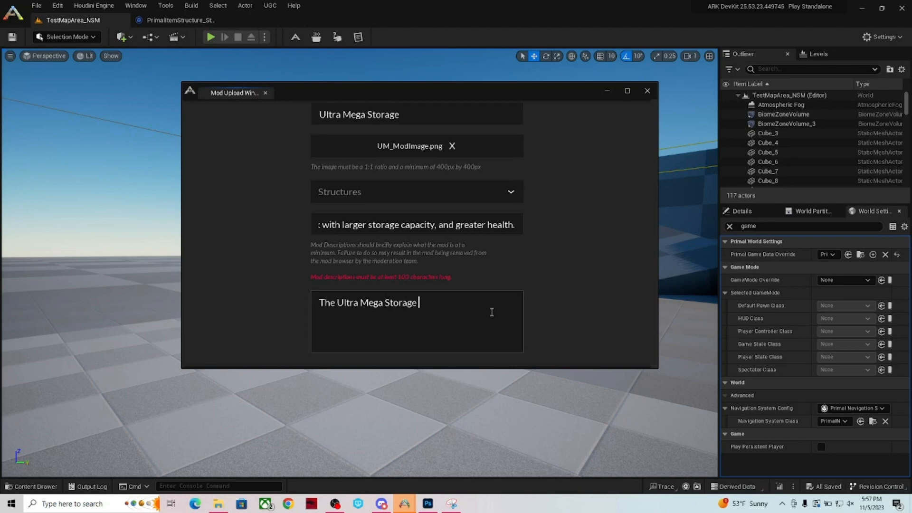
text(mod allows)
key(BackSpace)
key(BackSpace)
key(BackSpace)
key(BackSpace)
key(BackSpace)
key(BackSpace)
text(gives varying storage stru)
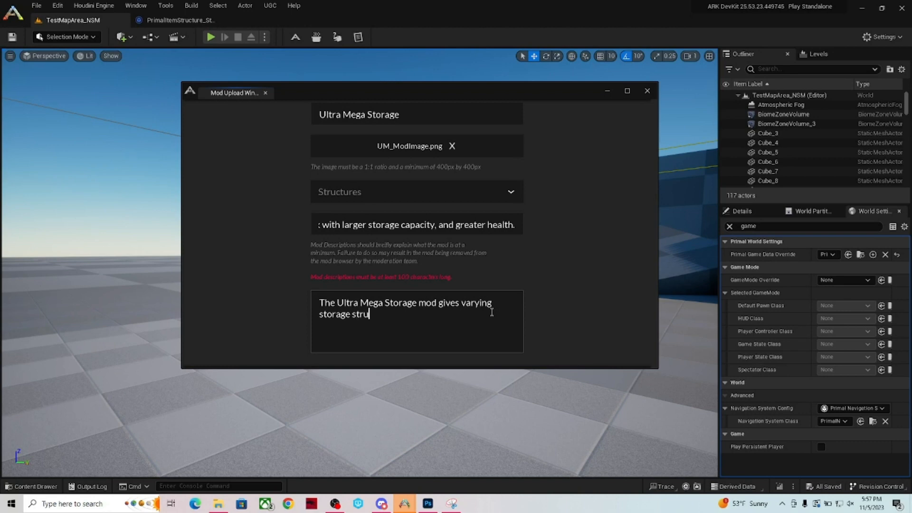
text(ctures with much)
text( larger)
text(stra)
key(BackSpace)
key(BackSpace)
text(o)
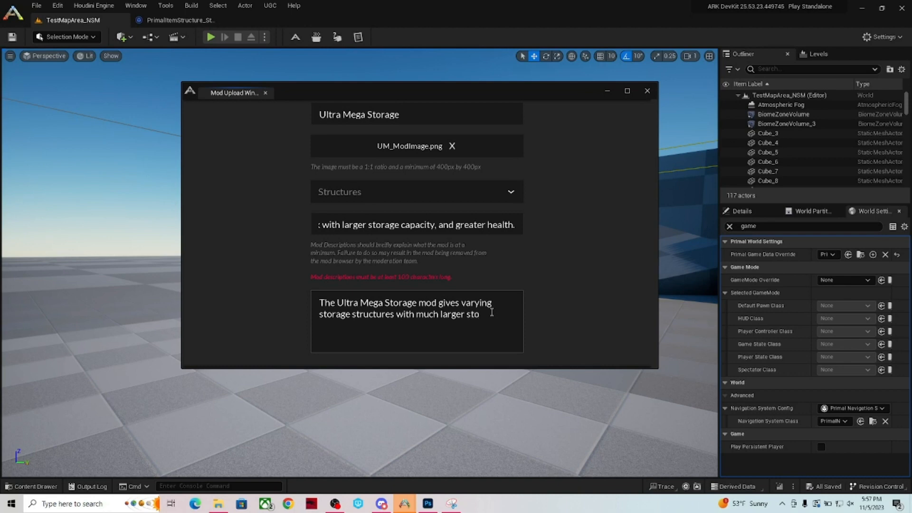
text(rage cpac)
key(BackSpace)
key(BackSpace)
key(BackSpace)
text(apacity, and also )
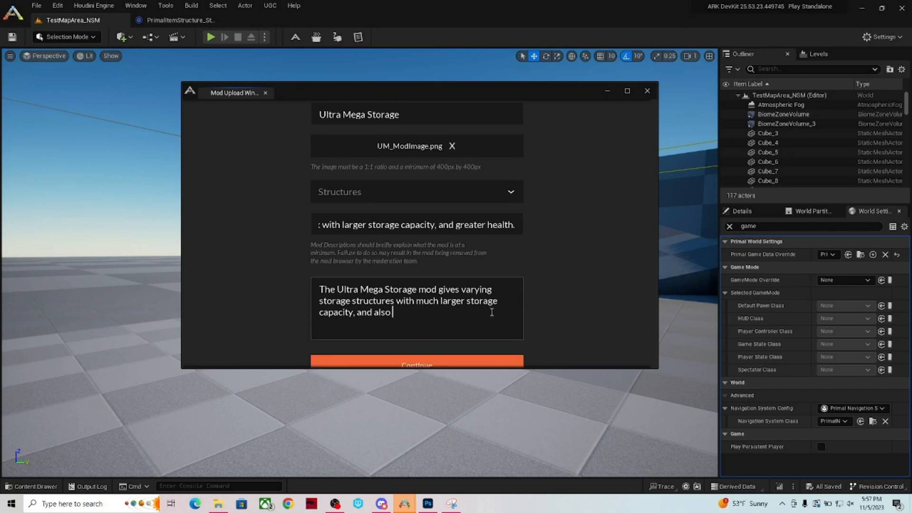
Complete the description's first paragraph with "give a much larger health stat to the storage structure." and add a blank line
text(give a much larger health sta)
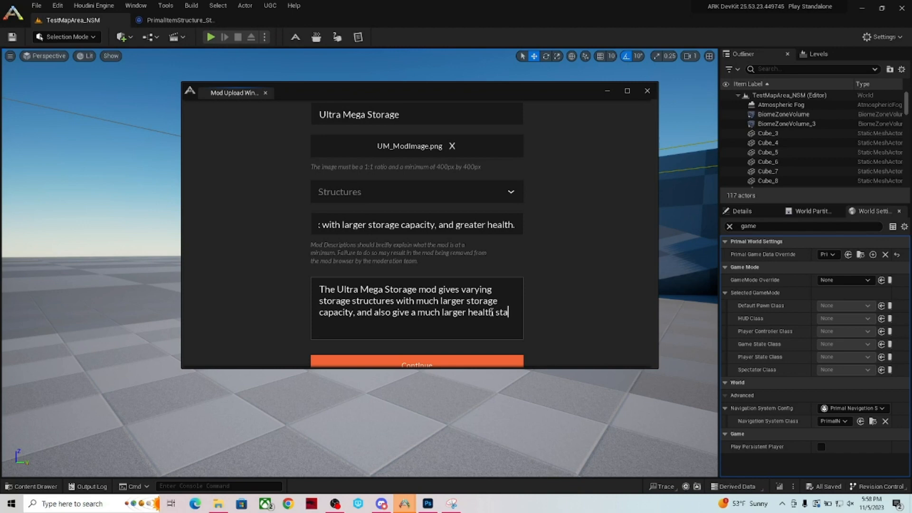
text(t to the storage structure.)
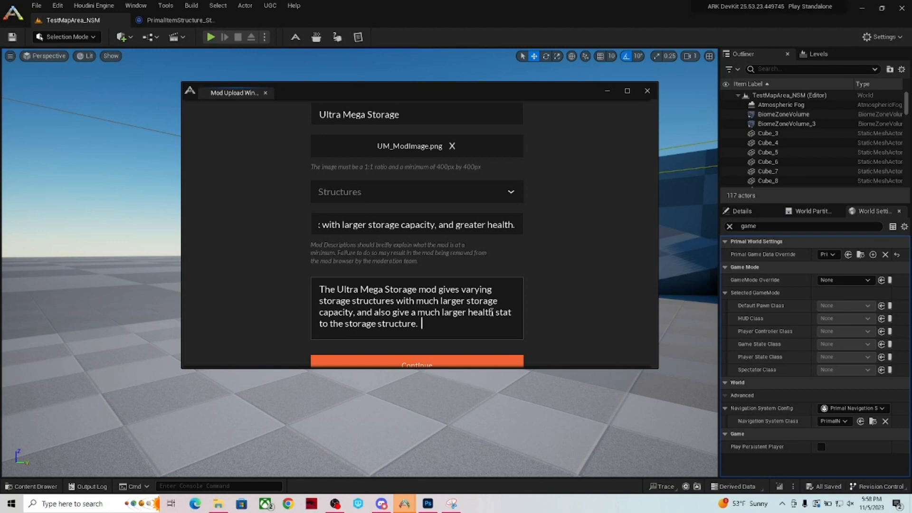
key(Return)
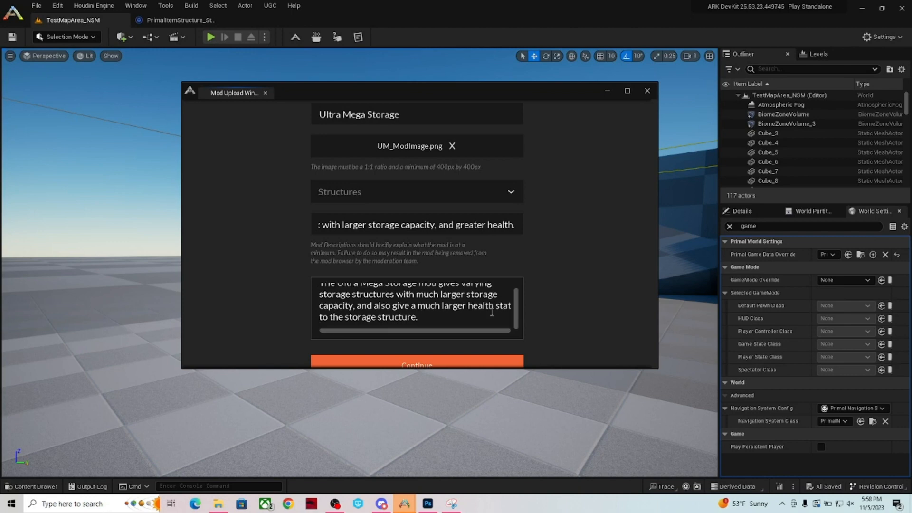
key(Return)
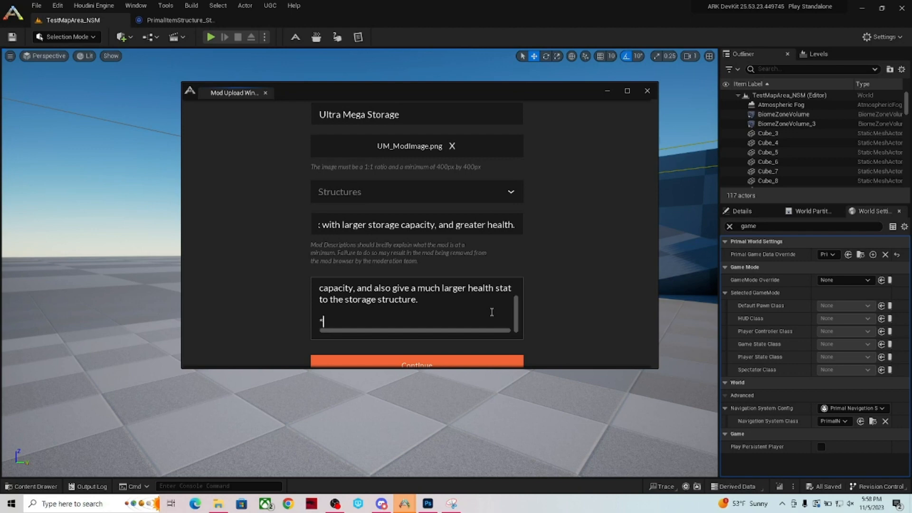
Start a second description paragraph reading "*Currently the only storage structure variation is the small storage box"
text(Curretnl)
key(BackSpace)
key(BackSpace)
key(BackSpace)
text(ntly)
key(BackSpace)
text(the only storage )
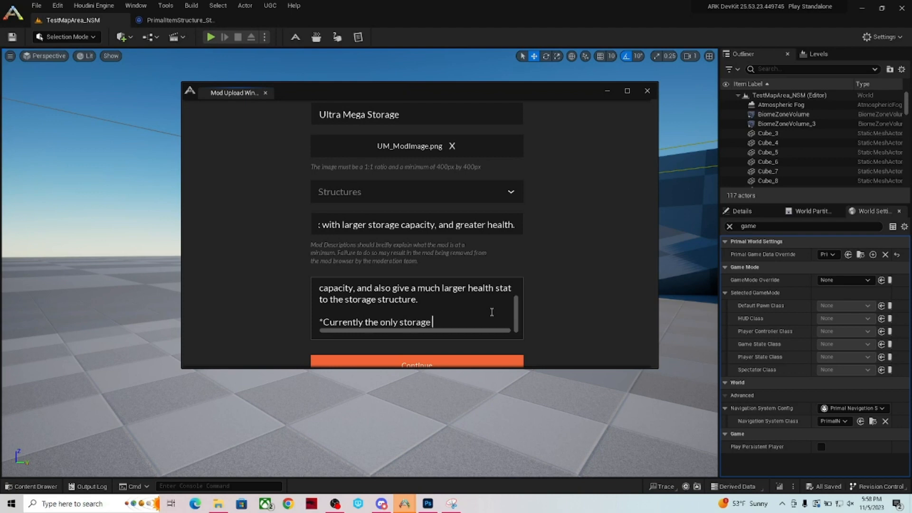
text(structure variation is the small stro)
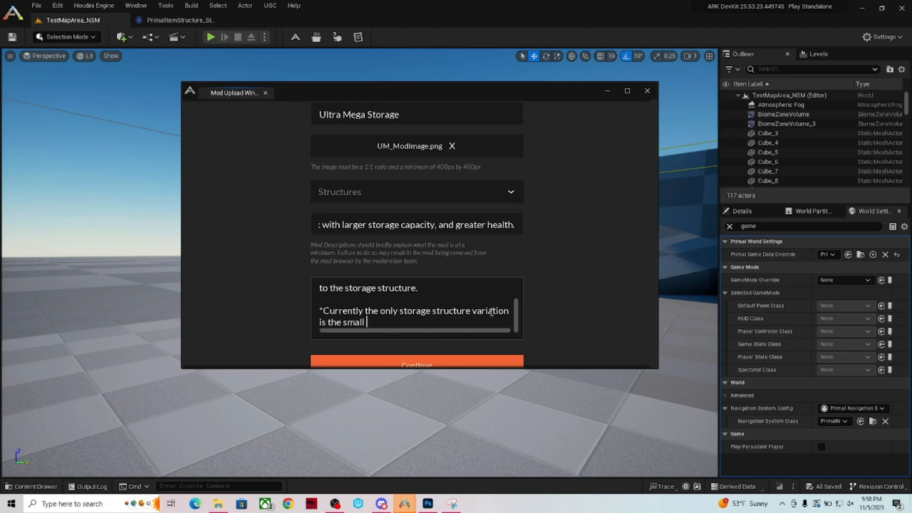
key(BackSpace)
key(BackSpace)
text(orage box, however in the)
key(BackSpace)
key(BackSpace)
key(BackSpace)
key(BackSpace)
key(BackSpace)
key(BackSpace)
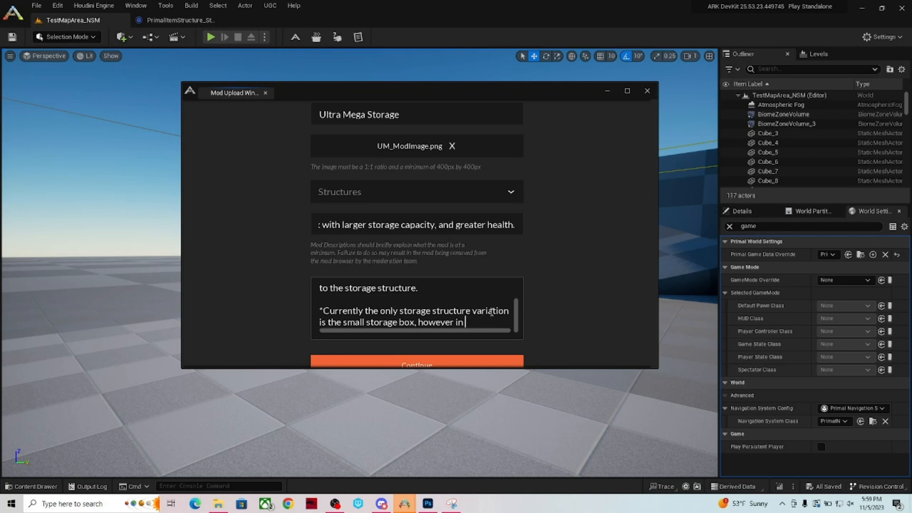
key(BackSpace)
key(BackSpace)
key(BackSpace)
key(BackSpace)
key(BackSpace)
key(BackSpace)
key(BackSpace)
key(BackSpace)
key(BackSpace)
key(BackSpace)
Finish the note with ". Plans for other size Ultra Mega Storage is in the works.*" and review the description
text(.  Plans for other size Ult)
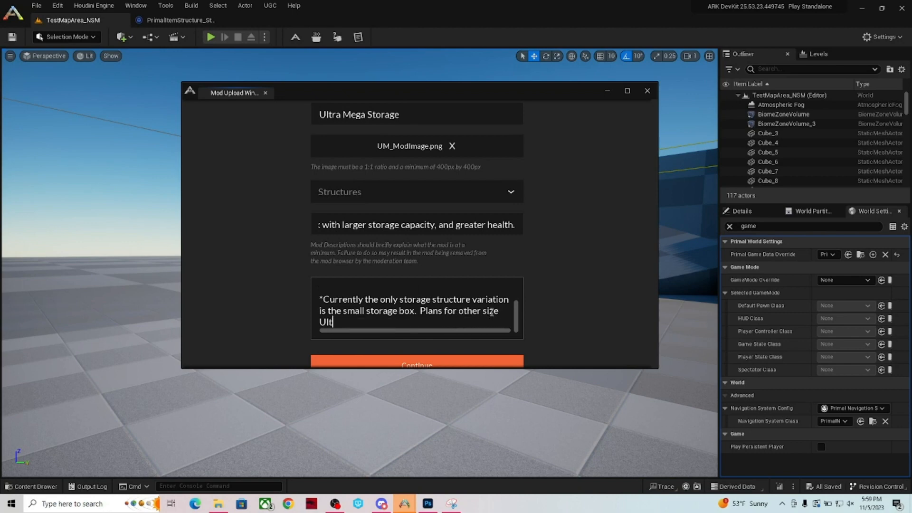
text(ra Mega Storage is in the works.)
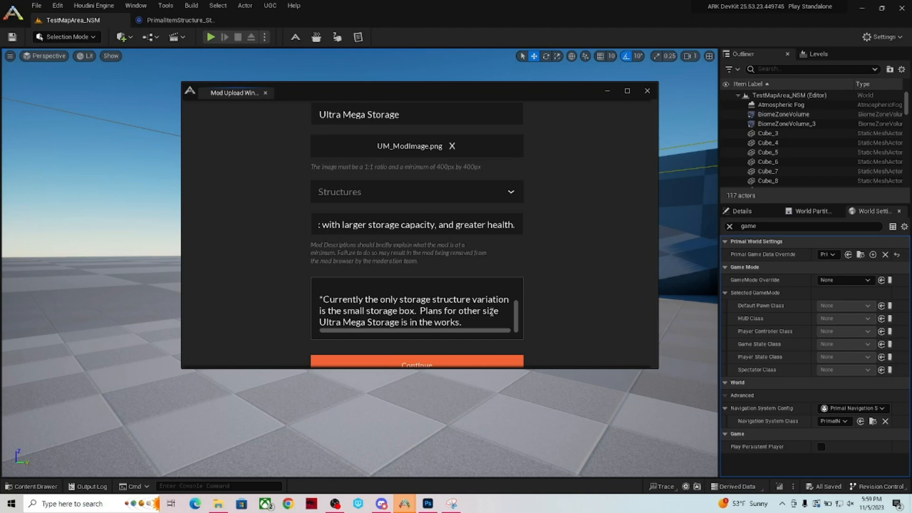
text(*)
scroll(490, 311, up, 3)
scroll(489, 308, down, 3)
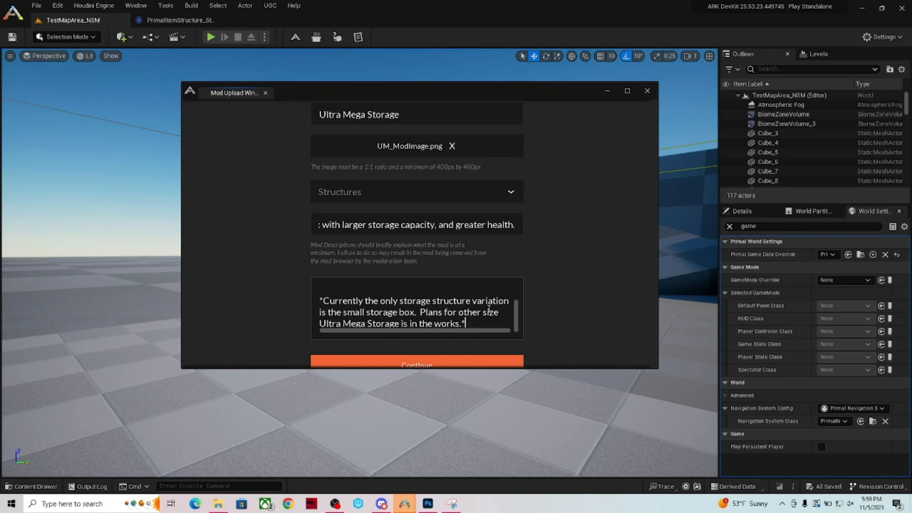
Submit the completed mod upload form, dismiss the notice and open the mod's project page on CurseForge in the browser
scroll(489, 309, down, 1)
click(463, 353)
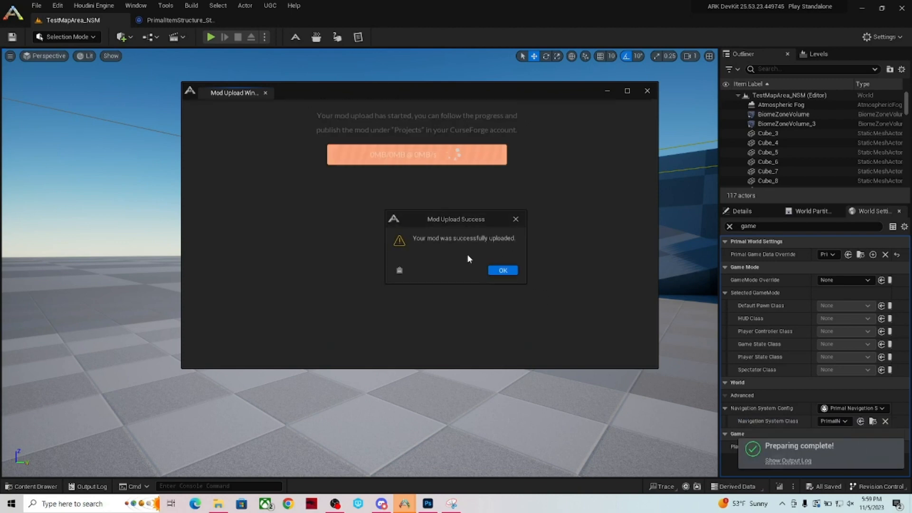
click(507, 271)
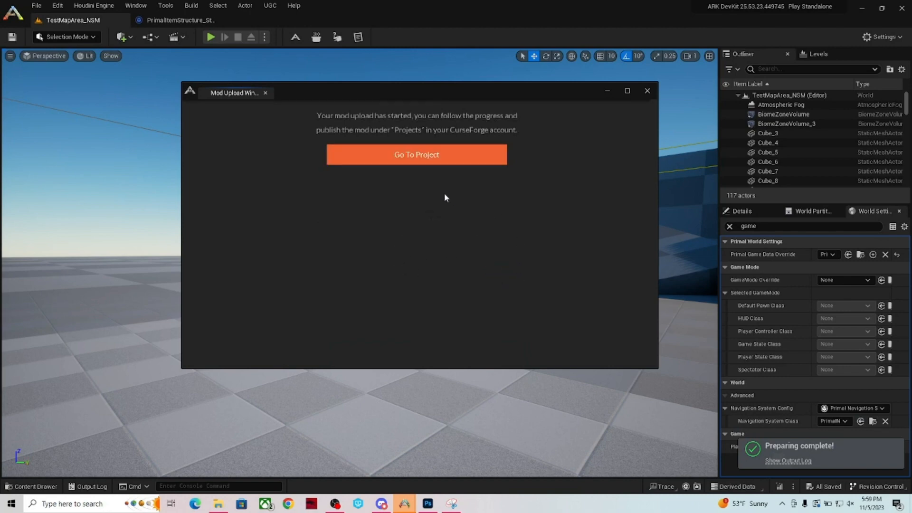
click(423, 155)
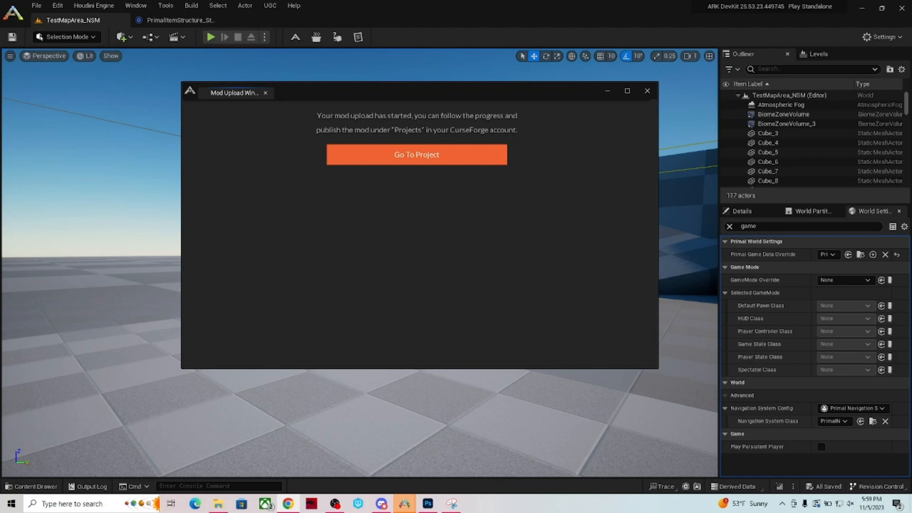
drag(911, 81, 412, 1)
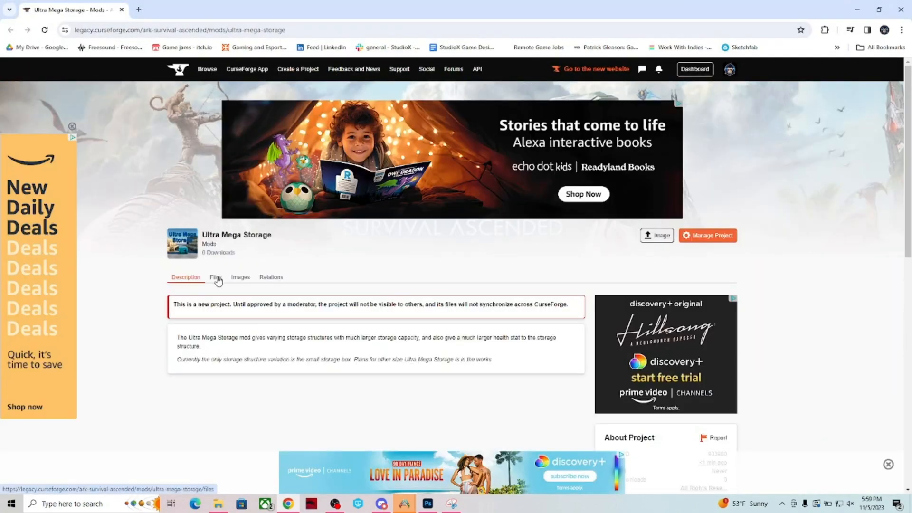
Check the uploaded file's listing and status and the project information on the mod's CurseForge page
click(218, 281)
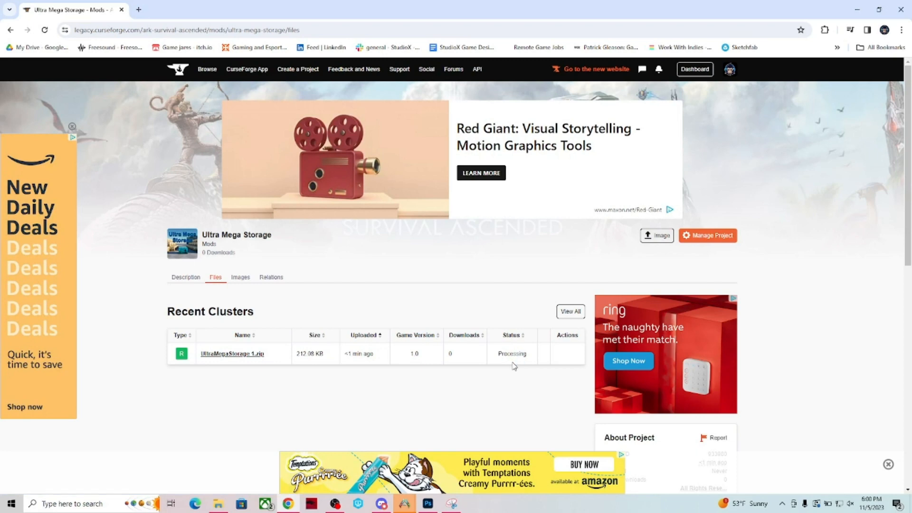
click(888, 464)
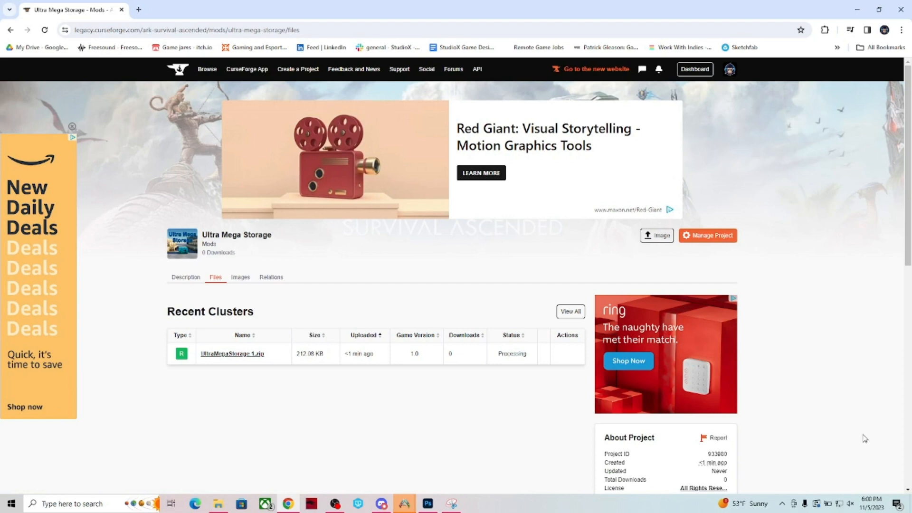
scroll(490, 423, down, 3)
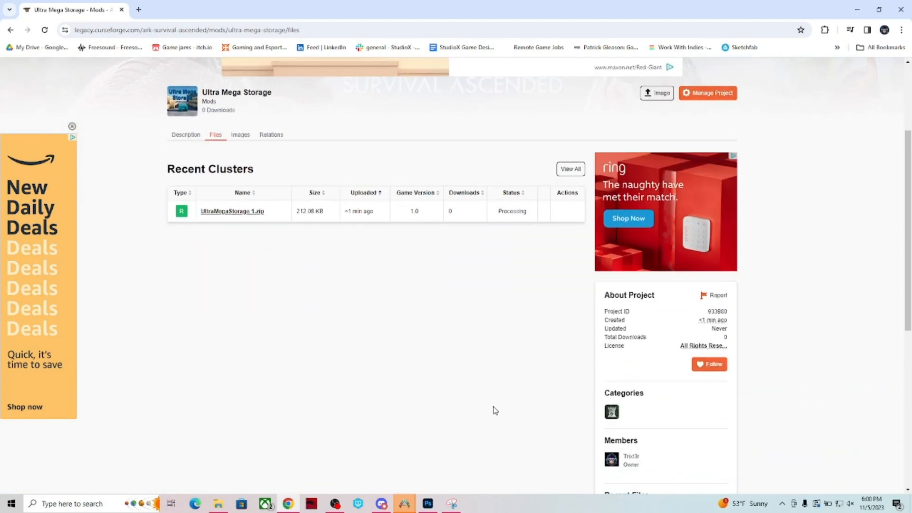
scroll(495, 410, up, 3)
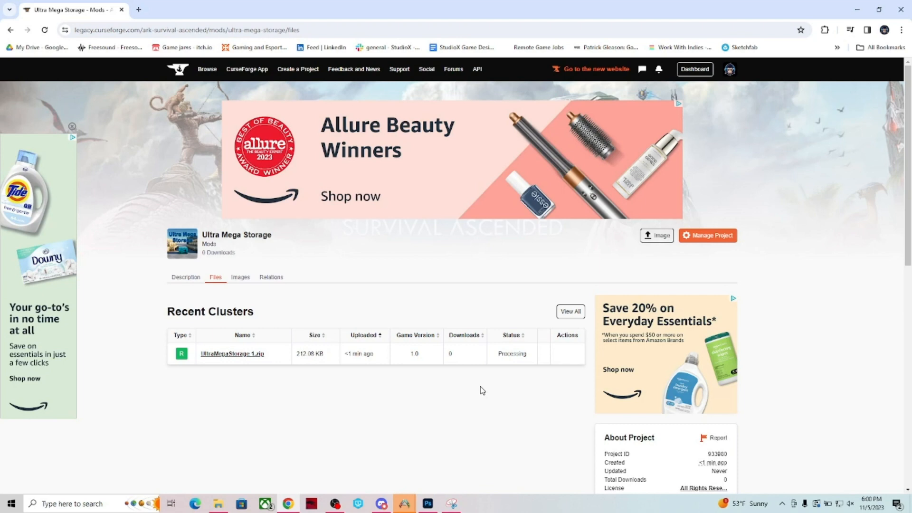
Review the general and description settings of the Ultra Mega Storage project, ending back on the project overview
click(698, 239)
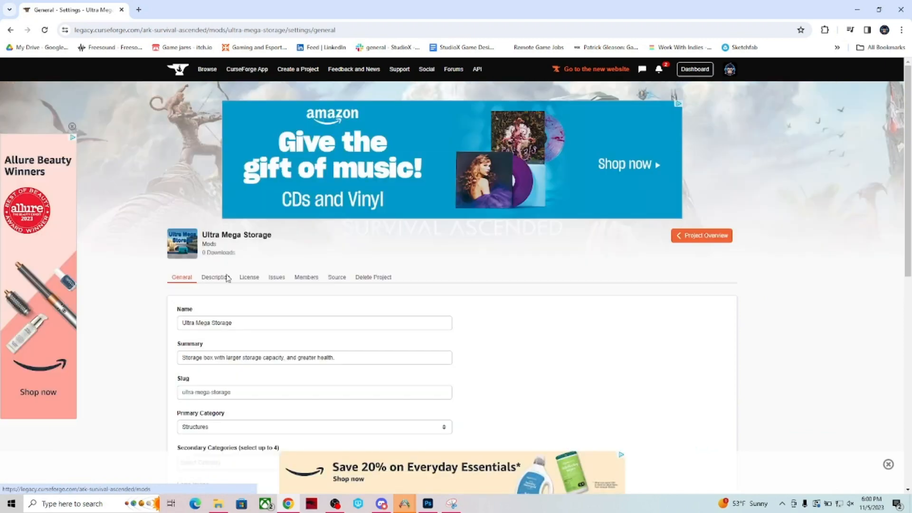
click(226, 278)
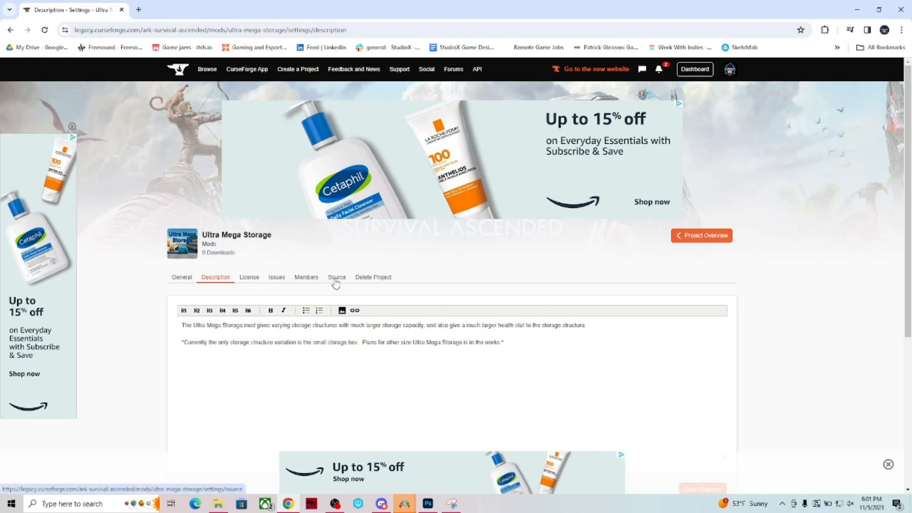
click(184, 278)
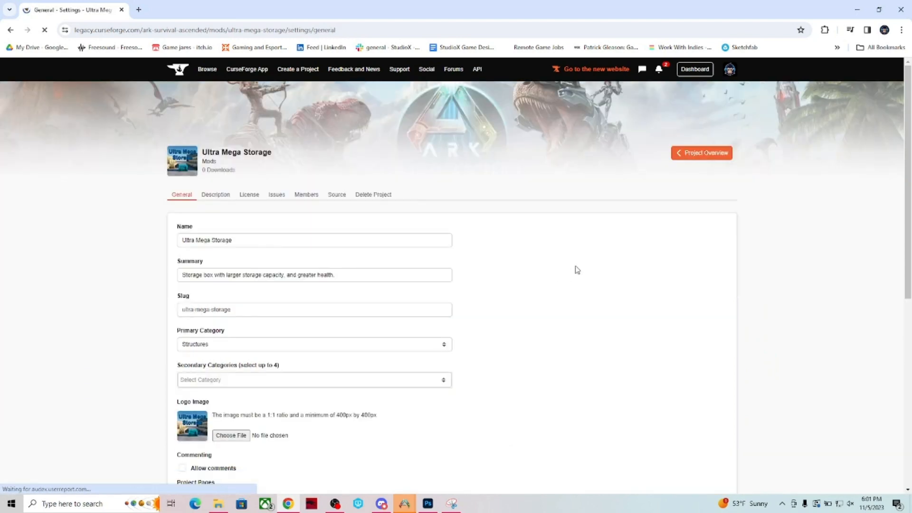
click(700, 157)
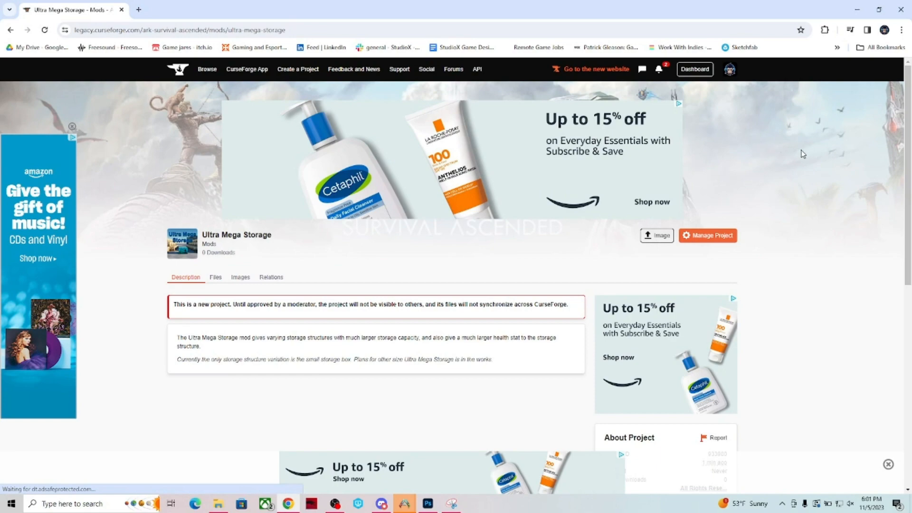
Switch back to the ARK DevKit and close the mod upload window
drag(171, 10, 911, 124)
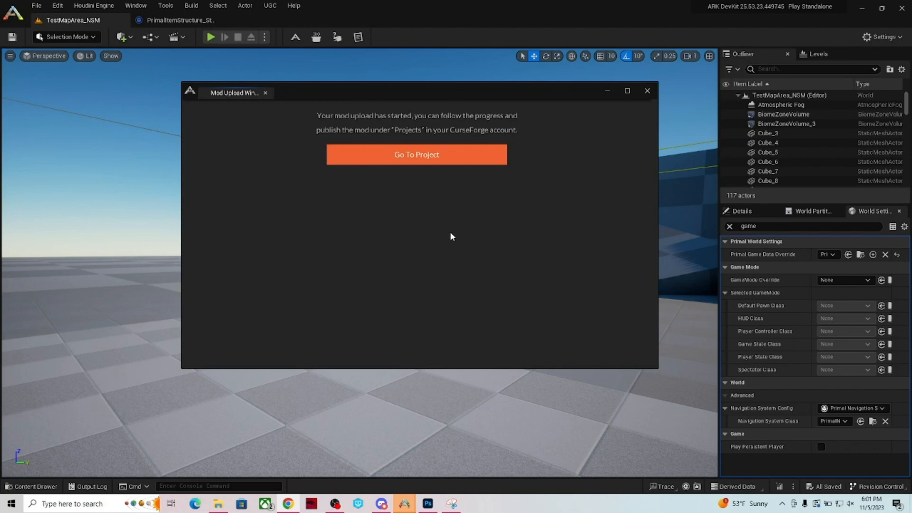
click(647, 91)
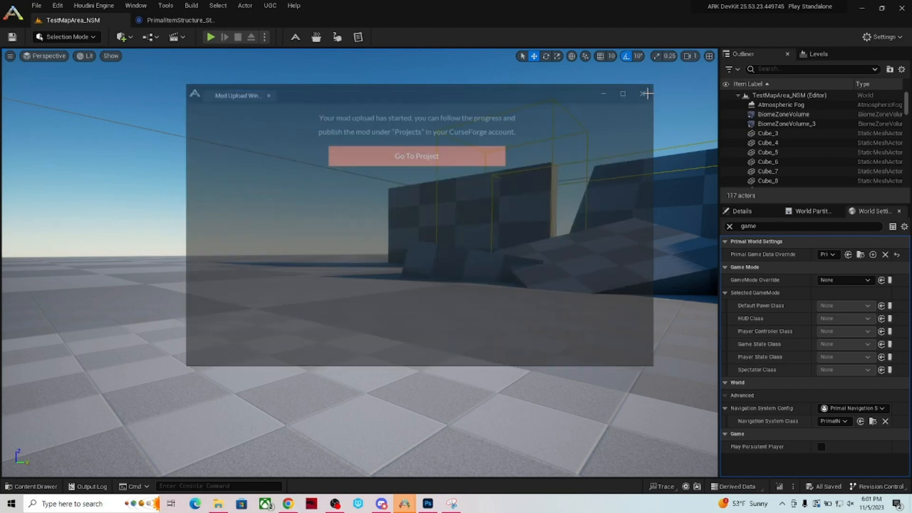